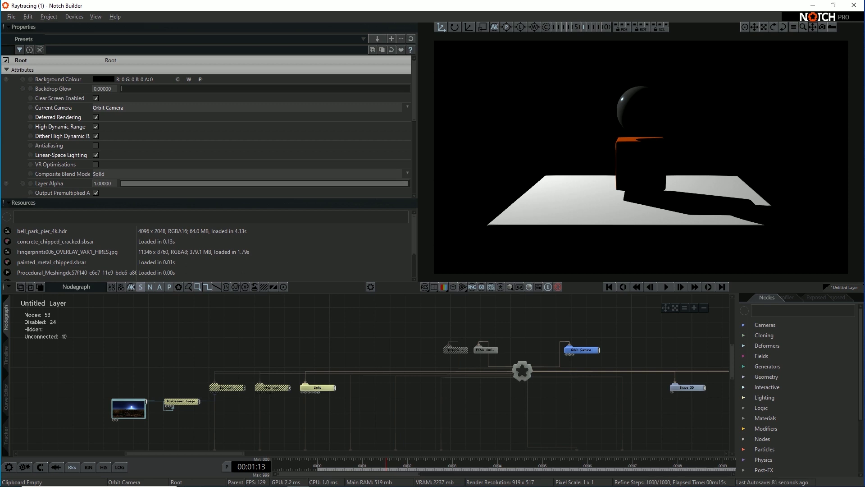
# Turn raytracing off and back on in the Root node to compare the render from different angles
pyautogui.moveTo(604, 180); pyautogui.dragTo(627, 181, button='middle')
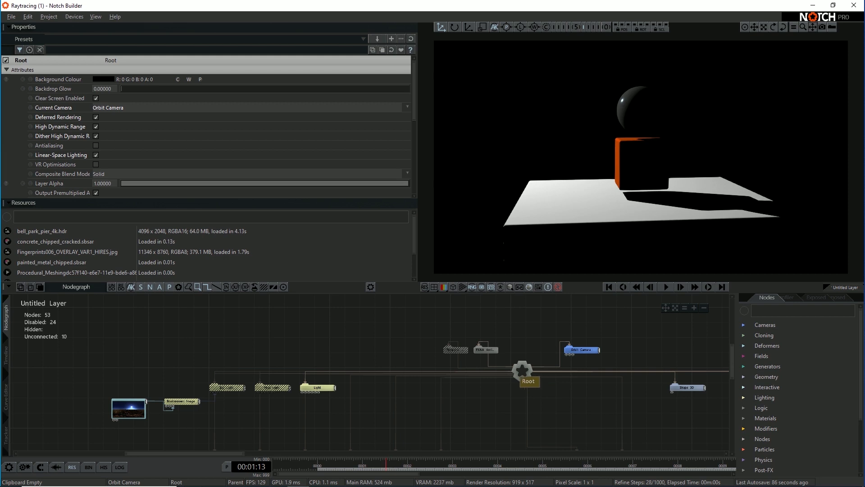
pyautogui.scroll(-4, 207, 126)
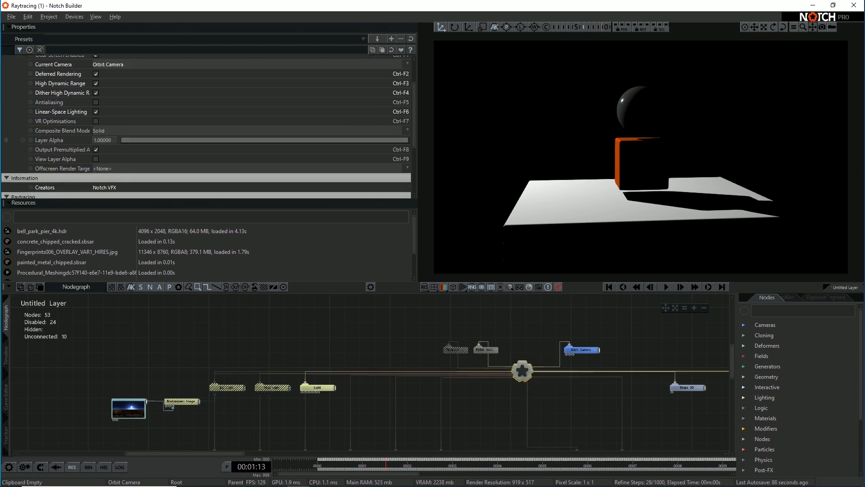
pyautogui.moveTo(649, 180); pyautogui.dragTo(626, 181, button='middle')
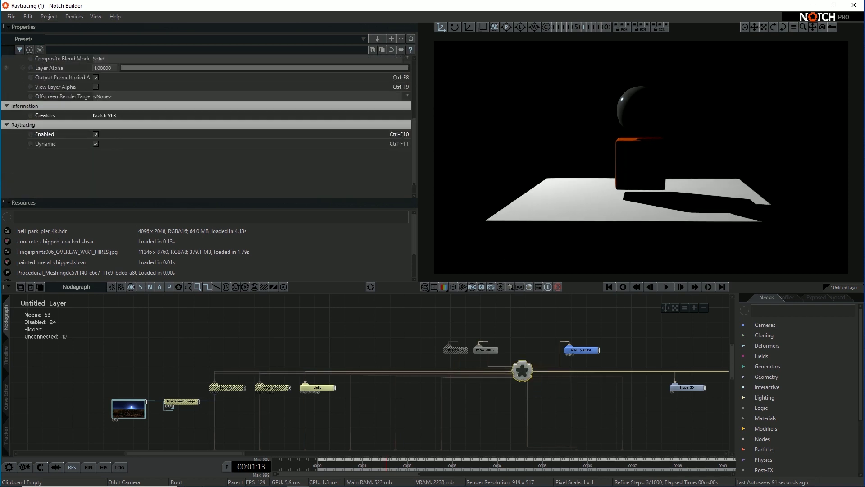
pyautogui.click(95, 134)
pyautogui.click(95, 134)
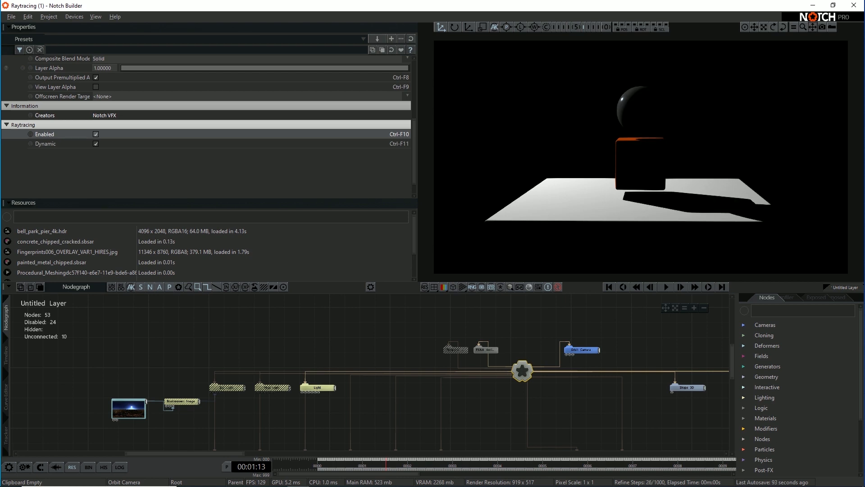
pyautogui.moveTo(631, 162); pyautogui.dragTo(666, 185, button='middle')
pyautogui.hotkey('ctrl', 'F10')
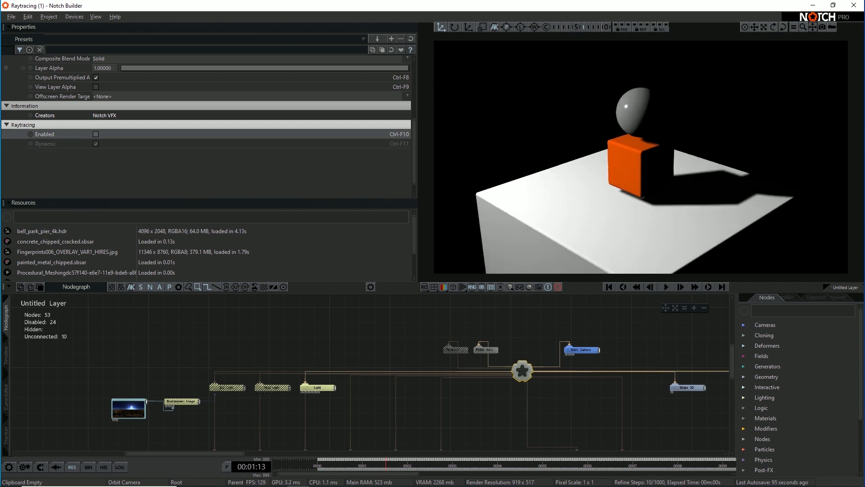
pyautogui.hotkey('ctrl', 'F10')
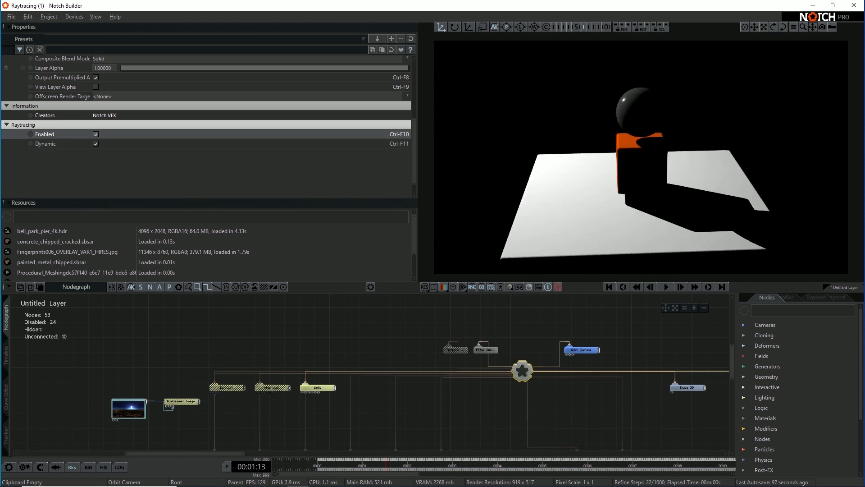
pyautogui.moveTo(631, 162); pyautogui.dragTo(631, 145, button='middle')
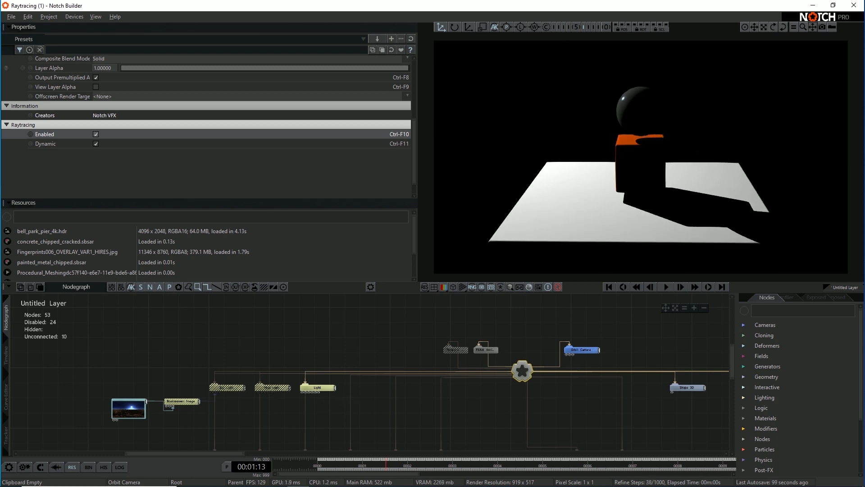
# Switch the Light node's shadow map type to PCF (Standard) for comparison and restore it to Ray Traced
pyautogui.scroll(2, 641, 156)
pyautogui.click(318, 387)
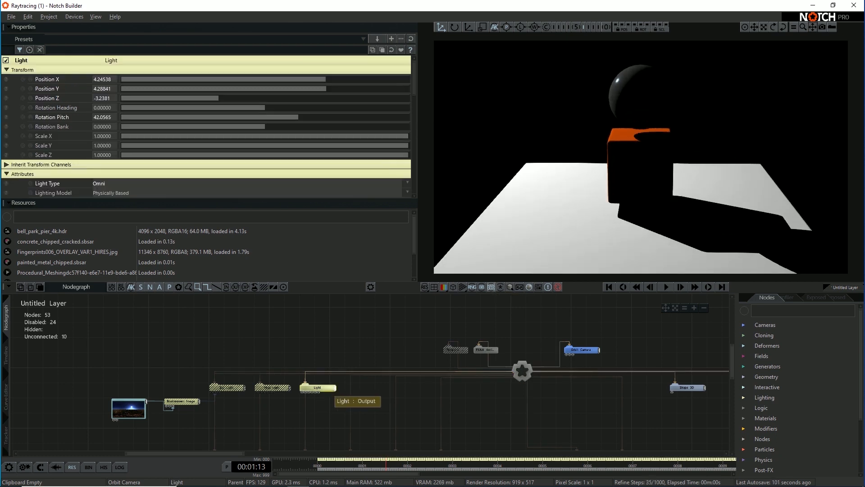
pyautogui.scroll(-10, 206, 127)
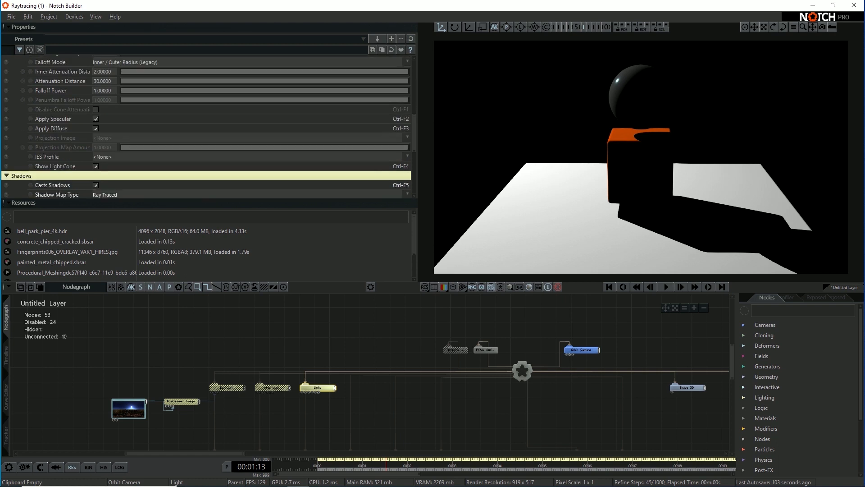
pyautogui.scroll(-3, 206, 126)
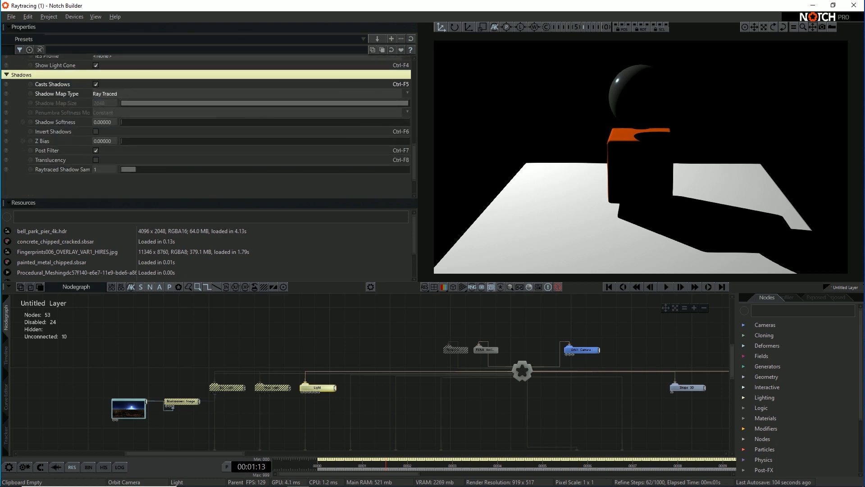
pyautogui.click(180, 94)
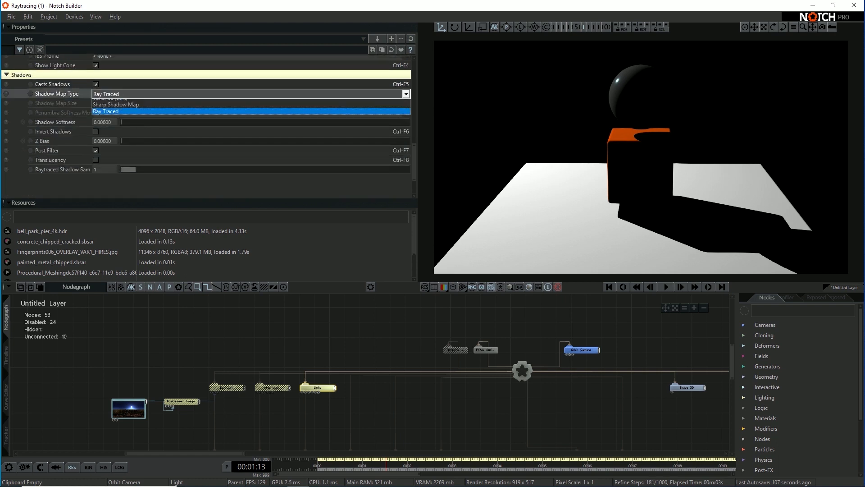
pyautogui.click(122, 103)
pyautogui.moveTo(649, 181); pyautogui.dragTo(625, 187)
pyautogui.scroll(4, 624, 187)
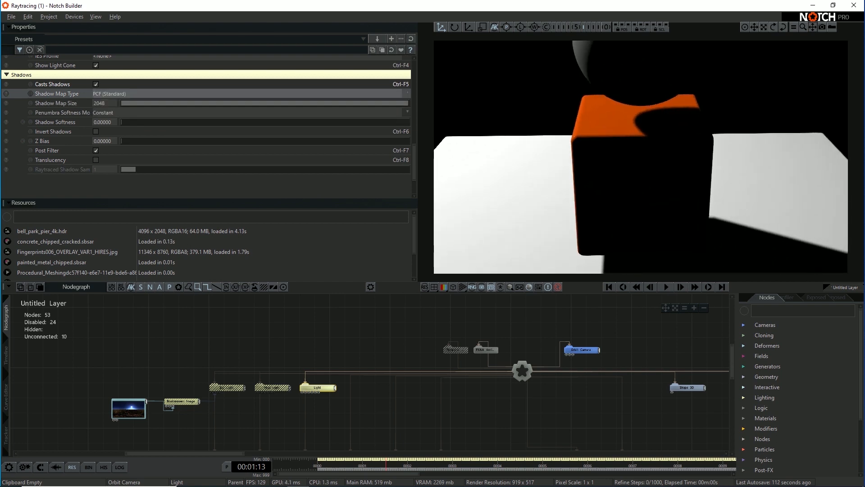
pyautogui.click(113, 93)
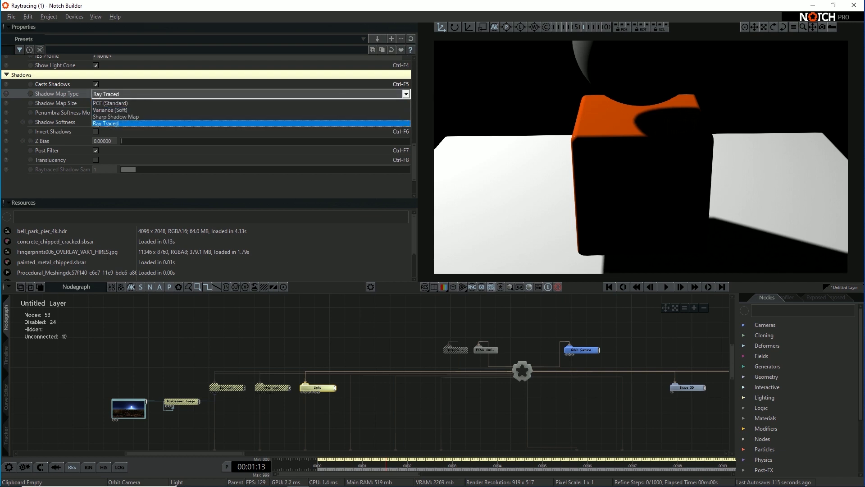
pyautogui.click(113, 123)
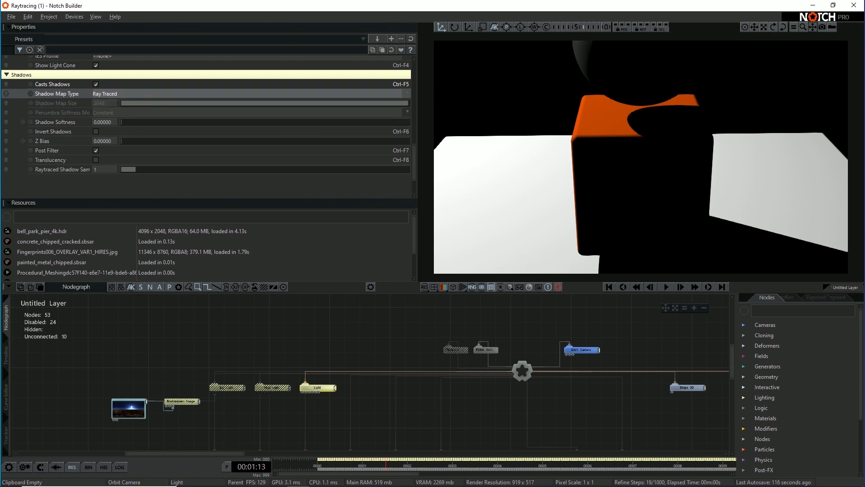
# Raise the Light's shadow softness to about 2.23 to inspect the soft shadow edges and return it to 0
pyautogui.moveTo(131, 122); pyautogui.dragTo(410, 121)
pyautogui.keyDown('alt'); pyautogui.moveTo(640, 158); pyautogui.dragTo(620, 158); pyautogui.keyUp('alt')
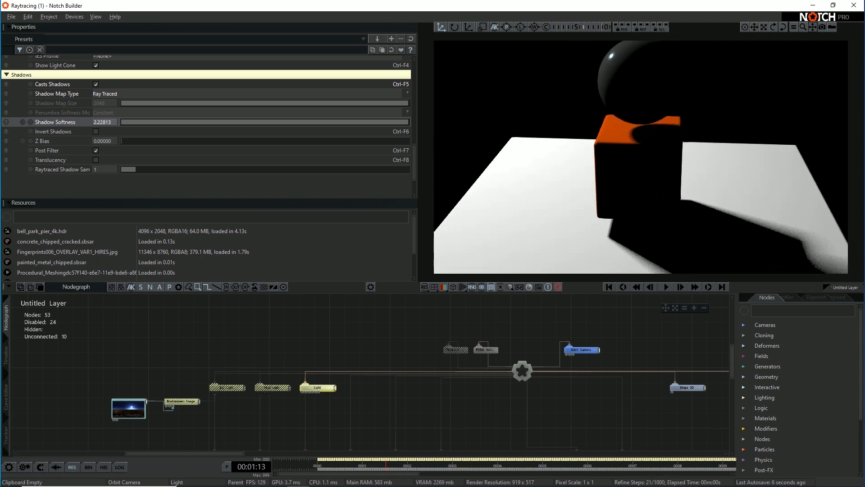
pyautogui.scroll(-3, 640, 158)
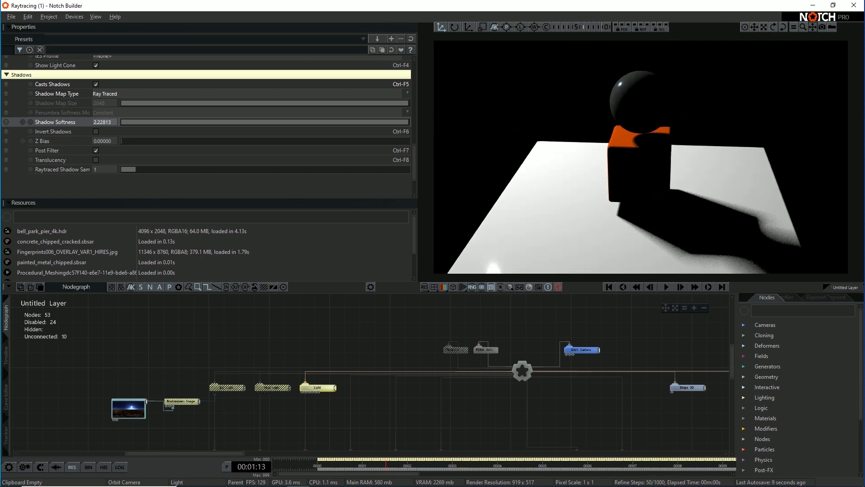
pyautogui.moveTo(764, 123); pyautogui.dragTo(120, 122)
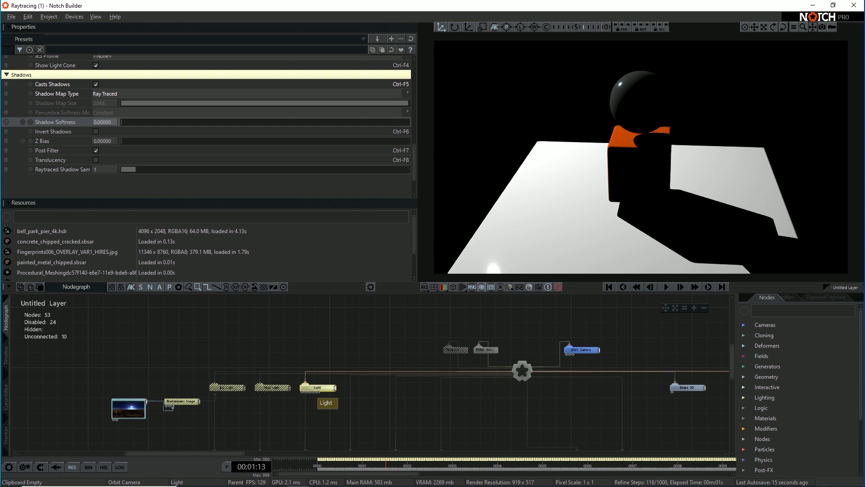
# Enable the Area Light node and disable the Light node
pyautogui.click(276, 388)
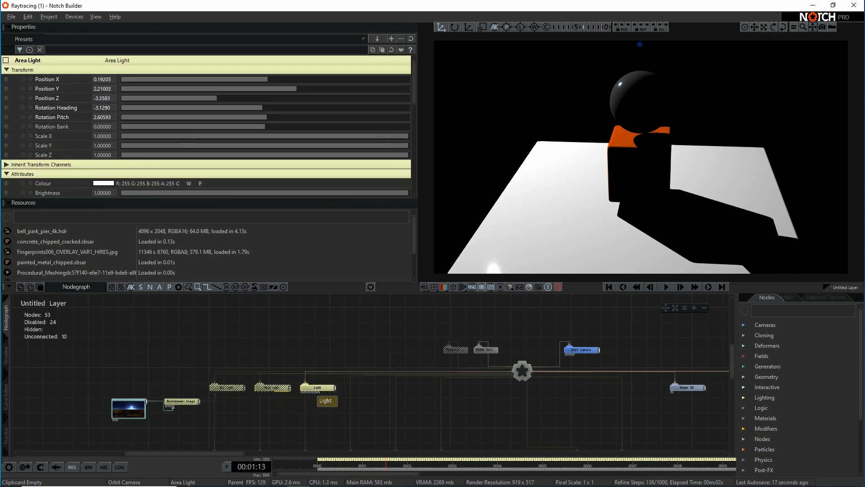
pyautogui.hotkey('ctrl', 'e')
pyautogui.click(319, 388)
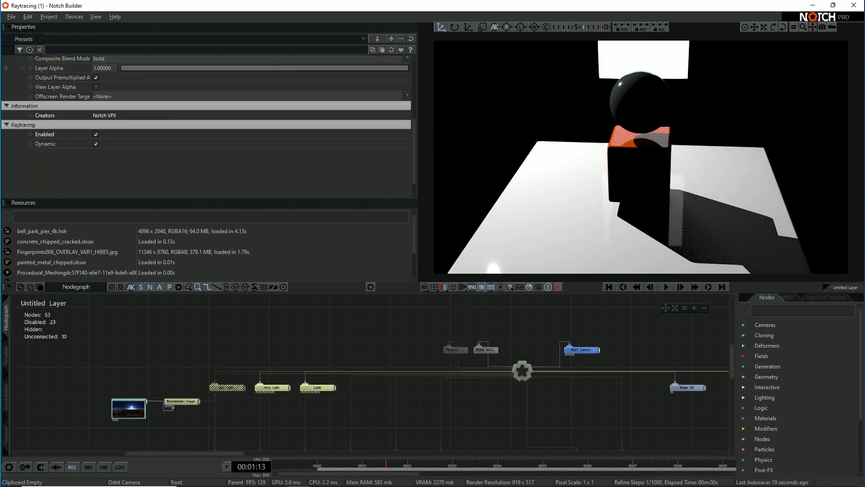
pyautogui.hotkey('ctrl', 'e')
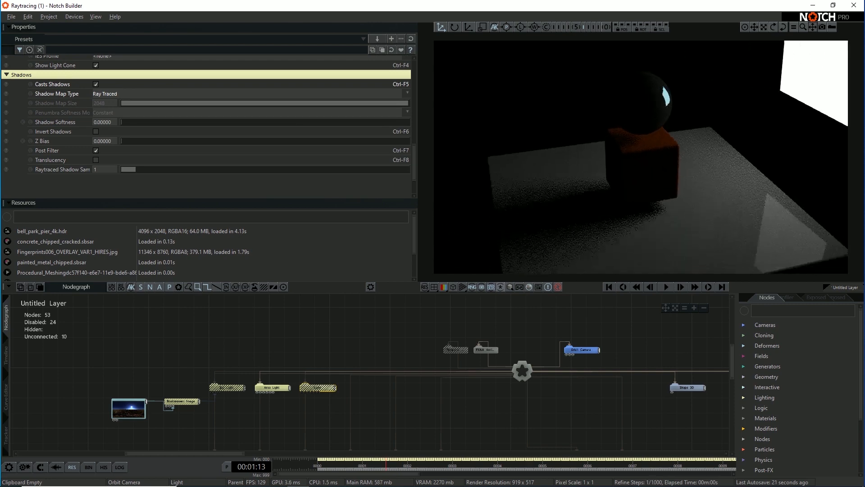
# Turn the Area Light's Raytraced option off and back on to compare its shadows and reflections
pyautogui.scroll(6, 207, 126)
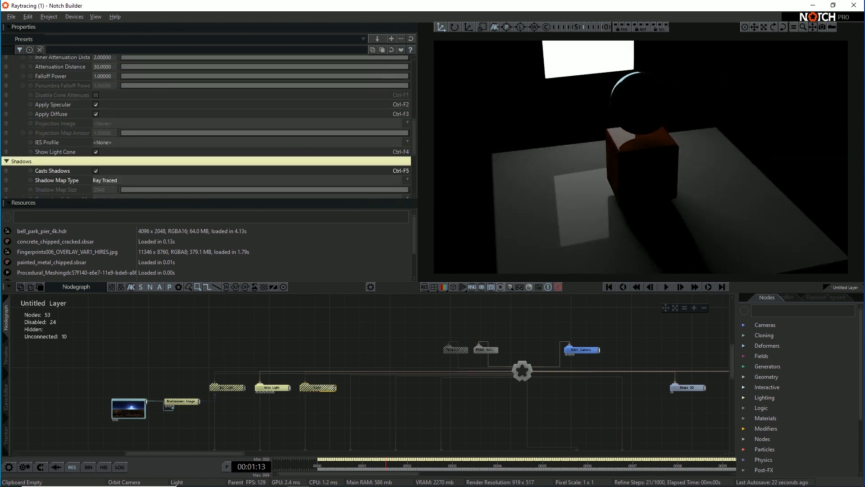
pyautogui.click(271, 387)
pyautogui.scroll(-5, 206, 127)
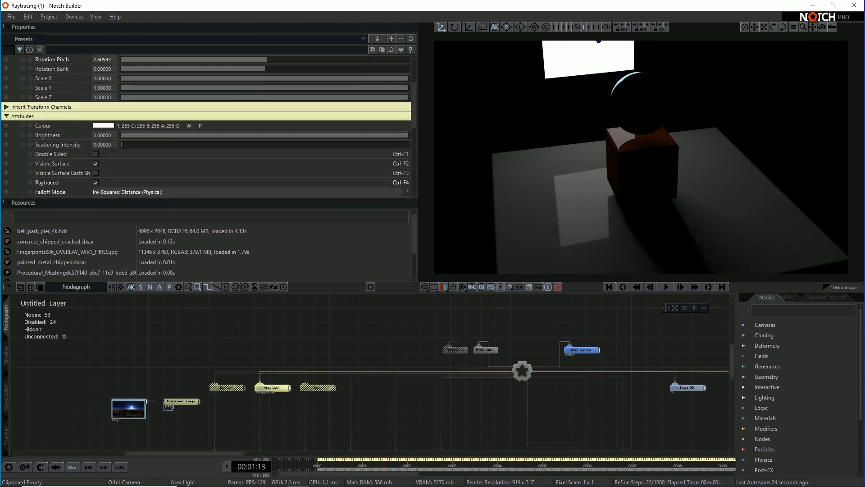
pyautogui.hotkey('ctrl', 'F4')
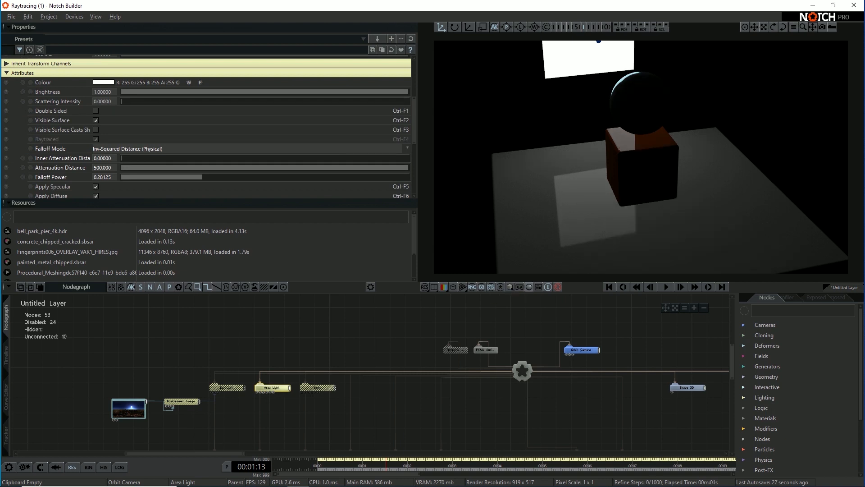
pyautogui.moveTo(640, 180)
pyautogui.mouseDown(button='middle')
pyautogui.moveTo(557, 181)
pyautogui.moveTo(629, 181)
pyautogui.mouseUp(button='middle')
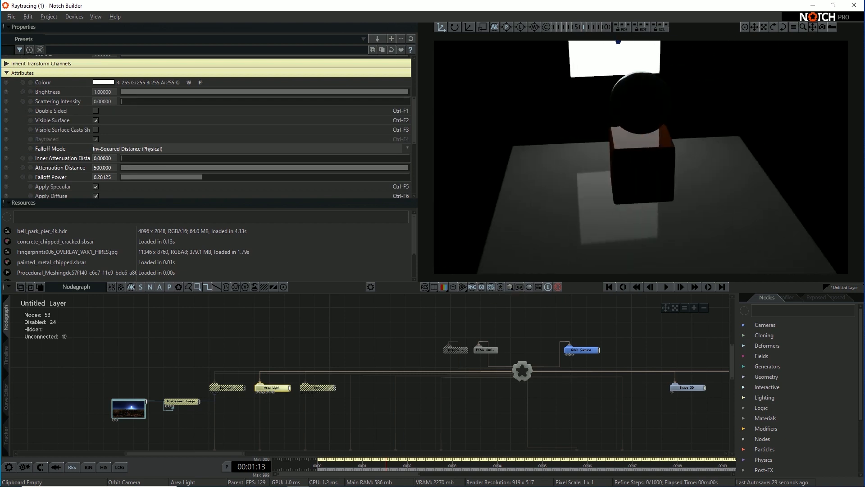
pyautogui.click(529, 287)
pyautogui.moveTo(613, 180)
pyautogui.mouseDown(button='middle')
pyautogui.moveTo(694, 180)
pyautogui.moveTo(563, 180)
pyautogui.moveTo(628, 180)
pyautogui.mouseUp(button='middle')
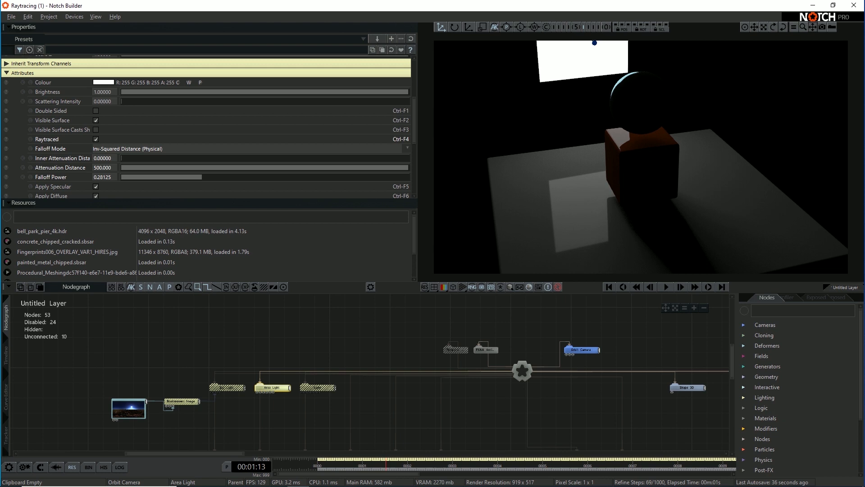
pyautogui.moveTo(628, 180)
pyautogui.mouseDown(button='middle')
pyautogui.moveTo(545, 169)
pyautogui.moveTo(622, 174)
pyautogui.mouseUp(button='middle')
# Enable the Sky Light node and disable the Area Light node together
pyautogui.click(230, 388)
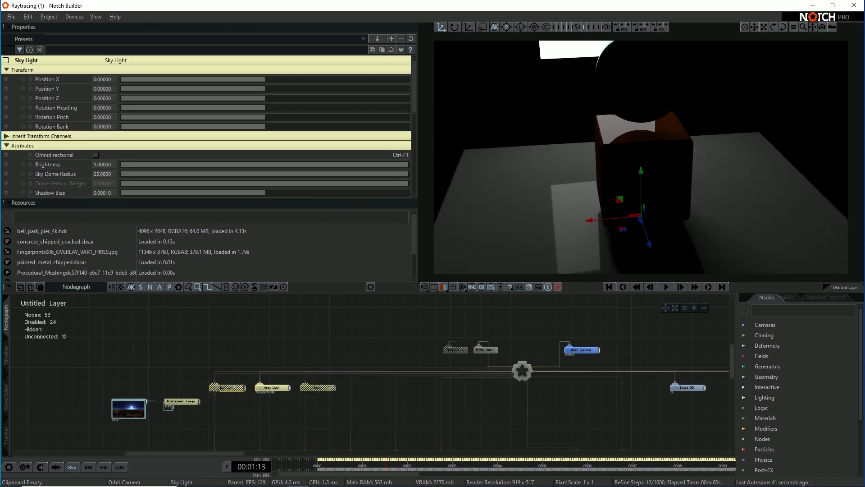
pyautogui.keyDown('ctrl'); pyautogui.click(264, 388); pyautogui.keyUp('ctrl')
pyautogui.hotkey('ctrl', 'e')
pyautogui.moveTo(631, 180); pyautogui.dragTo(642, 158, button='middle')
pyautogui.scroll(-2, 641, 157)
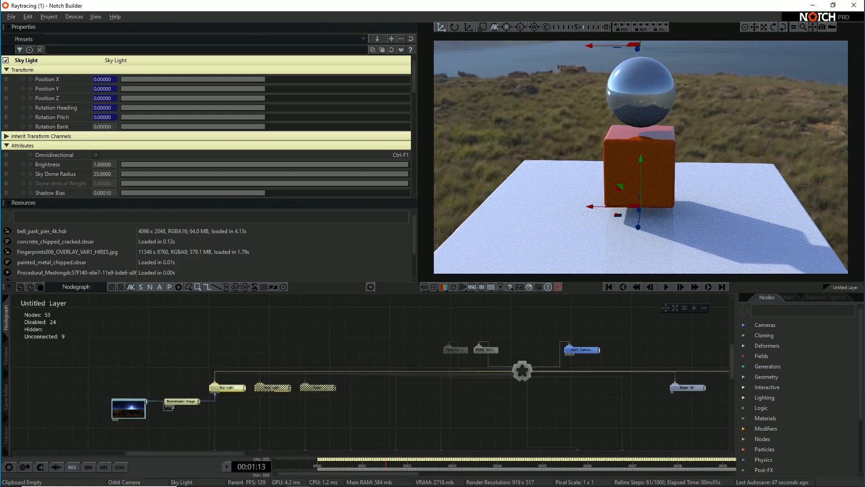
# Turn the Sky Light's Raytrace option off and back on to compare its lighting and reflections
pyautogui.scroll(-5, 206, 127)
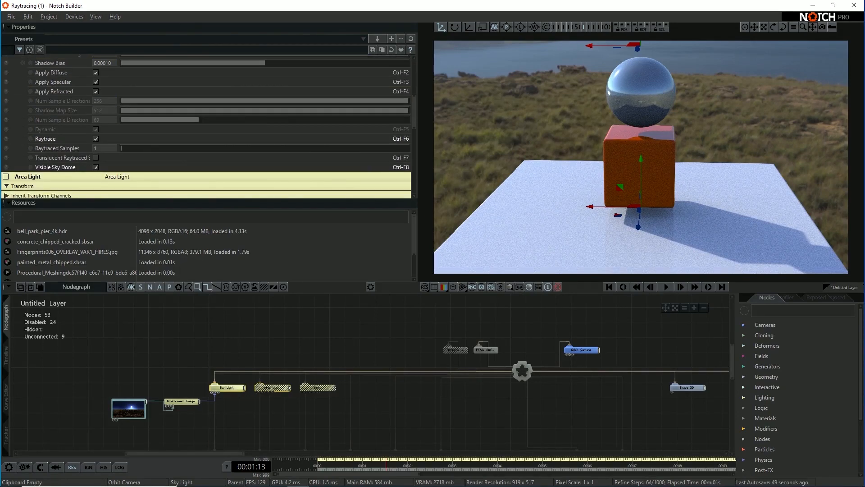
pyautogui.click(96, 139)
pyautogui.moveTo(641, 156); pyautogui.dragTo(631, 172, button='middle')
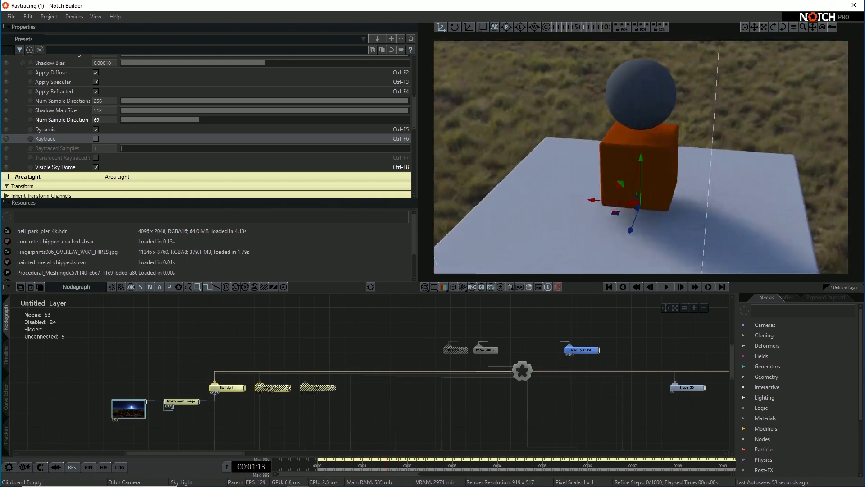
pyautogui.click(96, 139)
# Examine the sky-lit sphere, cube and platform from several angles and distances as the ray-traced render refines
pyautogui.moveTo(640, 157)
pyautogui.mouseDown(button='middle')
pyautogui.moveTo(586, 144)
pyautogui.moveTo(630, 138)
pyautogui.moveTo(604, 154)
pyautogui.moveTo(637, 159)
pyautogui.moveTo(631, 140)
pyautogui.moveTo(609, 141)
pyautogui.moveTo(636, 143)
pyautogui.moveTo(649, 157)
pyautogui.mouseUp(button='middle')
pyautogui.scroll(4, 641, 157)
pyautogui.scroll(-3, 641, 157)
pyautogui.moveTo(648, 198); pyautogui.dragTo(631, 205, button='middle')
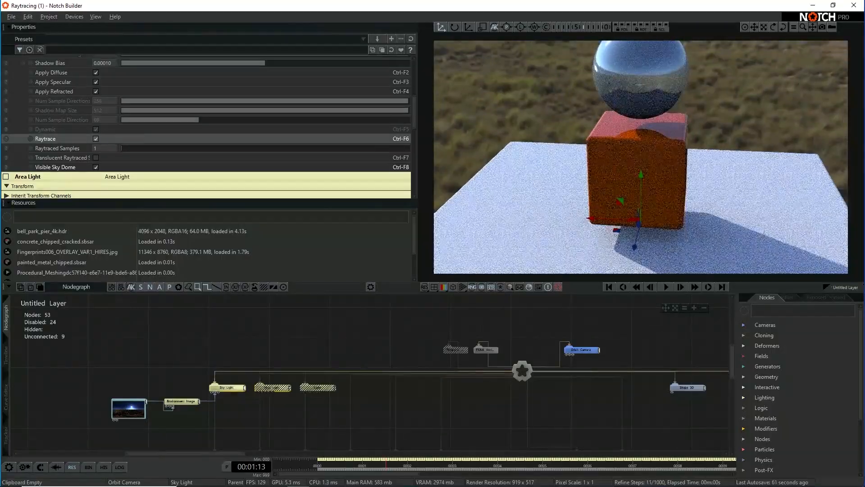
pyautogui.scroll(-2, 631, 207)
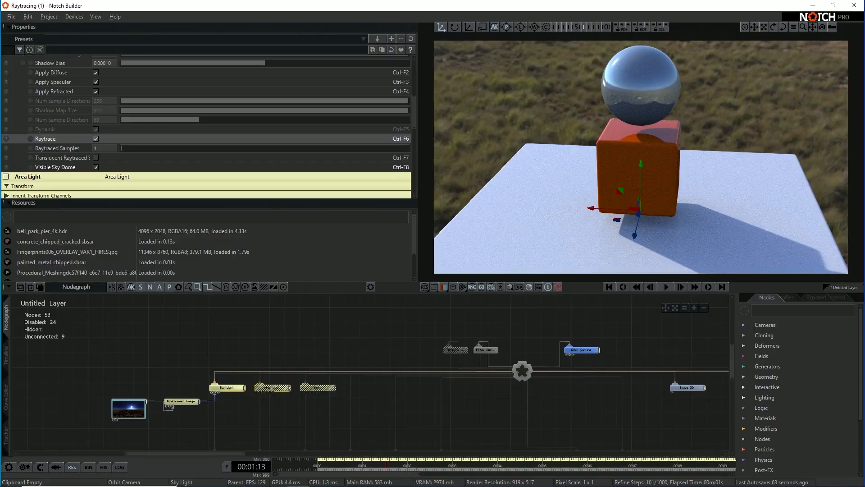
pyautogui.moveTo(641, 190); pyautogui.dragTo(649, 169, button='middle')
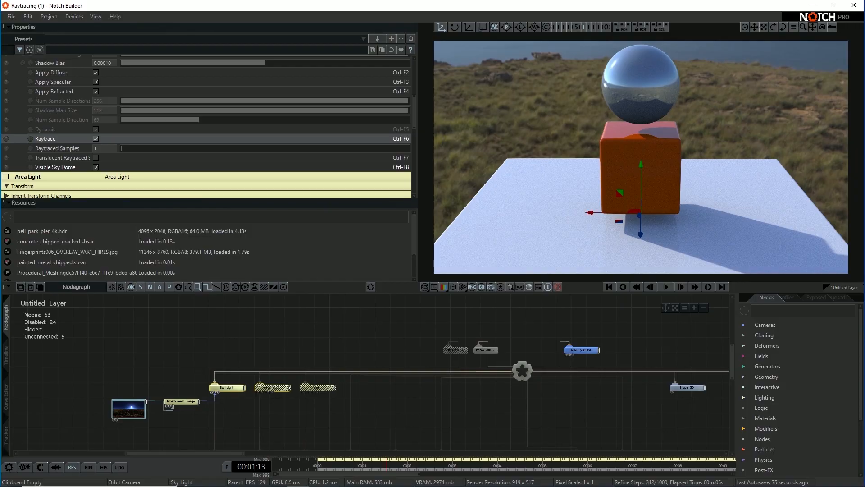
pyautogui.moveTo(649, 169); pyautogui.dragTo(648, 189, button='middle')
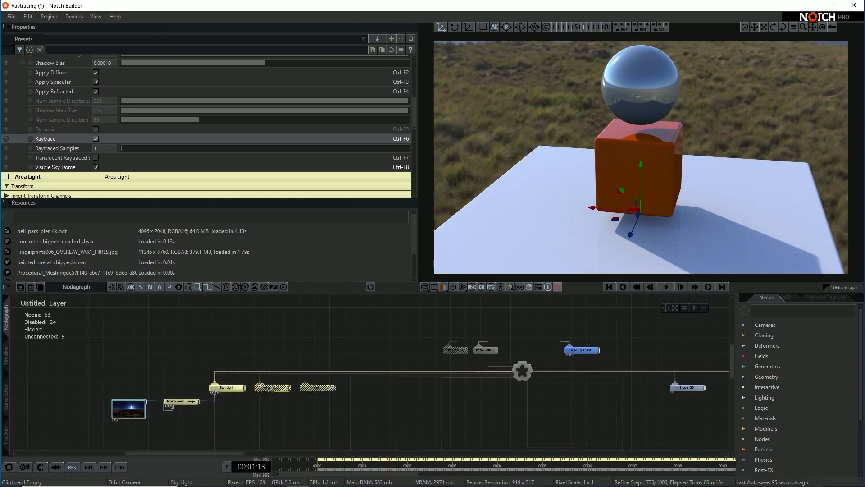
pyautogui.moveTo(640, 180); pyautogui.dragTo(660, 187, button='middle')
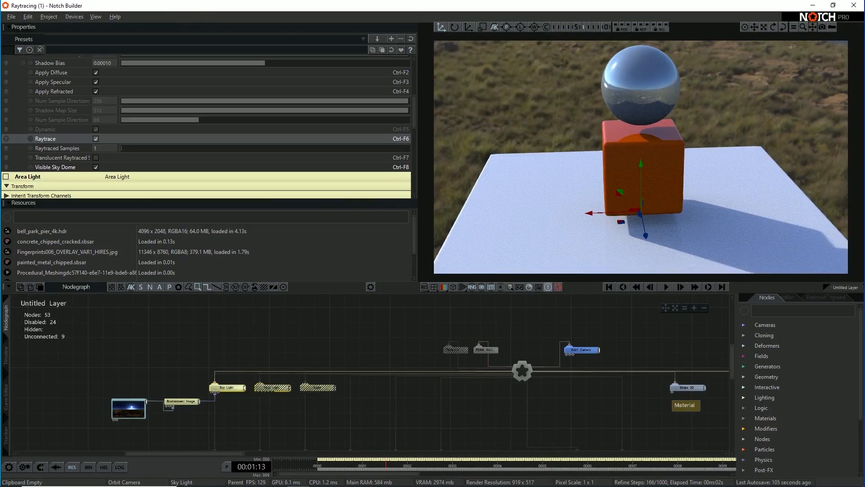
pyautogui.moveTo(649, 199); pyautogui.dragTo(631, 192, button='middle')
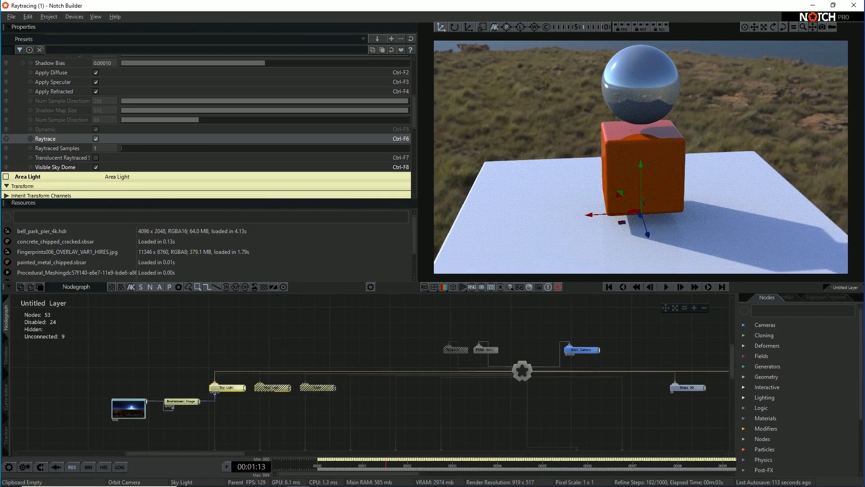
# Toggle the viewport's Raytracing off and back on twice to compare the sky-lit sphere, cube and platform from different angles
pyautogui.keyDown('alt'); pyautogui.moveTo(649, 167); pyautogui.dragTo(629, 156); pyautogui.keyUp('alt')
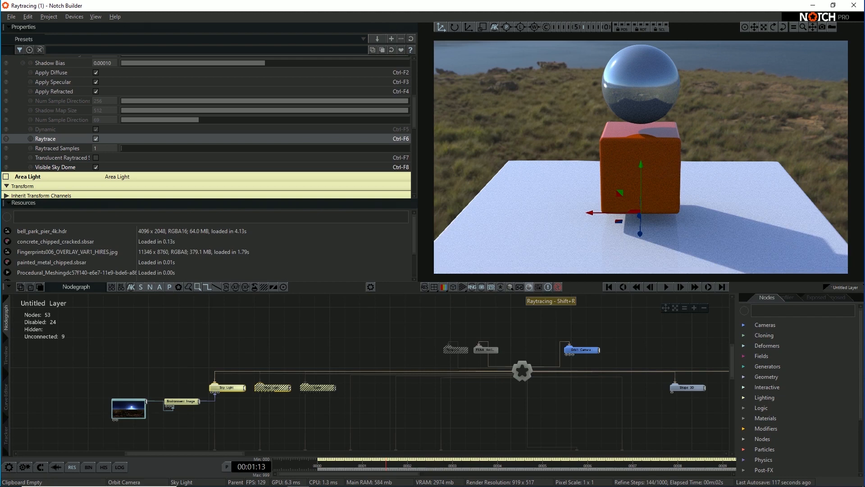
pyautogui.click(558, 287)
pyautogui.keyDown('alt'); pyautogui.moveTo(609, 172); pyautogui.dragTo(564, 194); pyautogui.keyUp('alt')
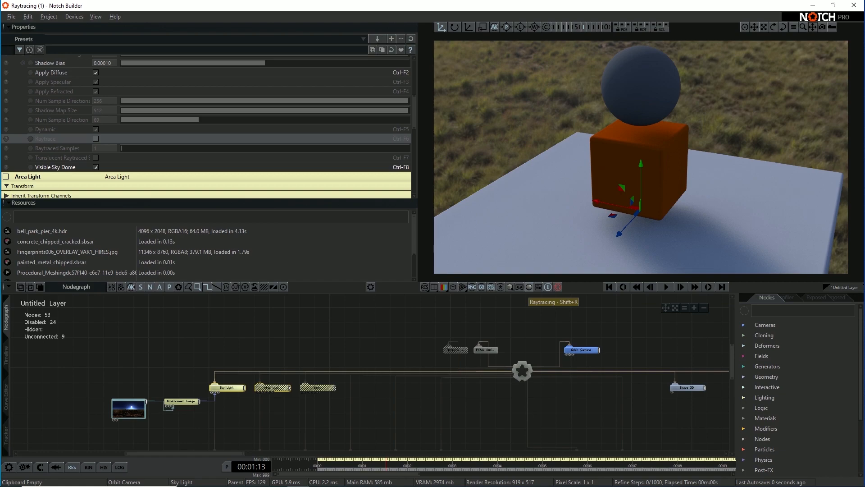
pyautogui.click(558, 287)
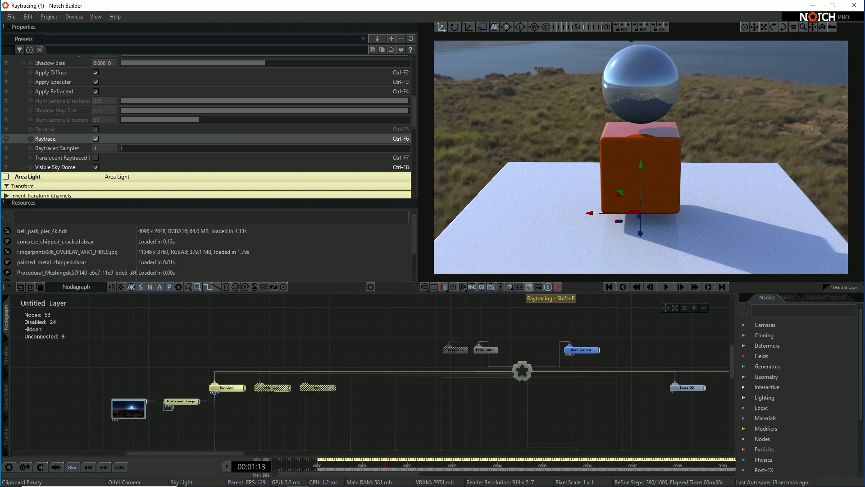
pyautogui.click(529, 287)
pyautogui.moveTo(631, 158); pyautogui.dragTo(636, 182, button='middle')
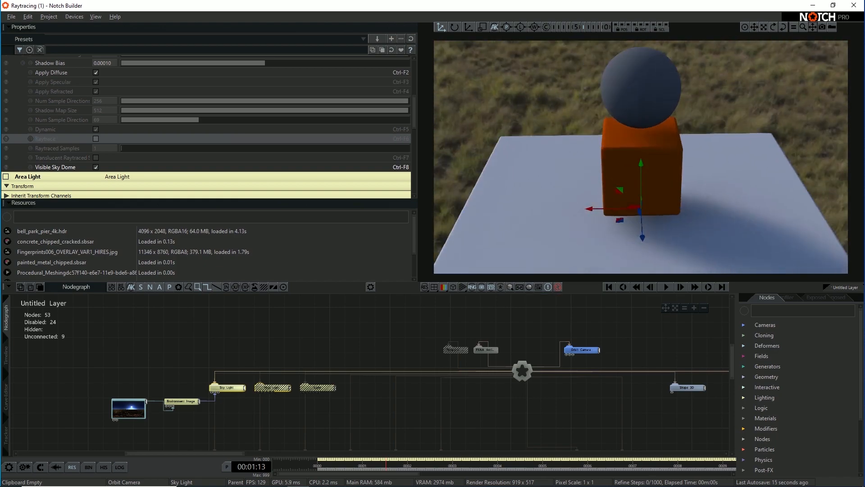
pyautogui.click(529, 287)
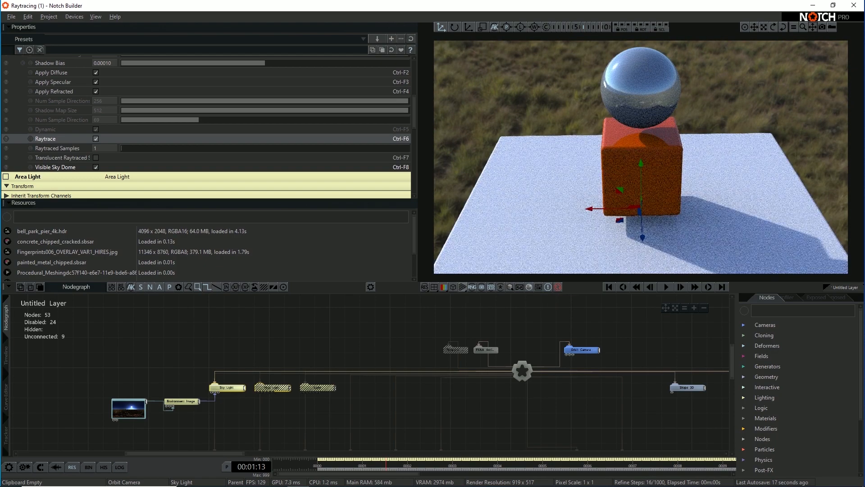
pyautogui.moveTo(541, 193); pyautogui.dragTo(541, 184, button='middle')
# Enable the RT Mirror Reflection node and disable it again to compare the reflections on the sphere
pyautogui.moveTo(433, 406); pyautogui.dragTo(435, 349, button='middle')
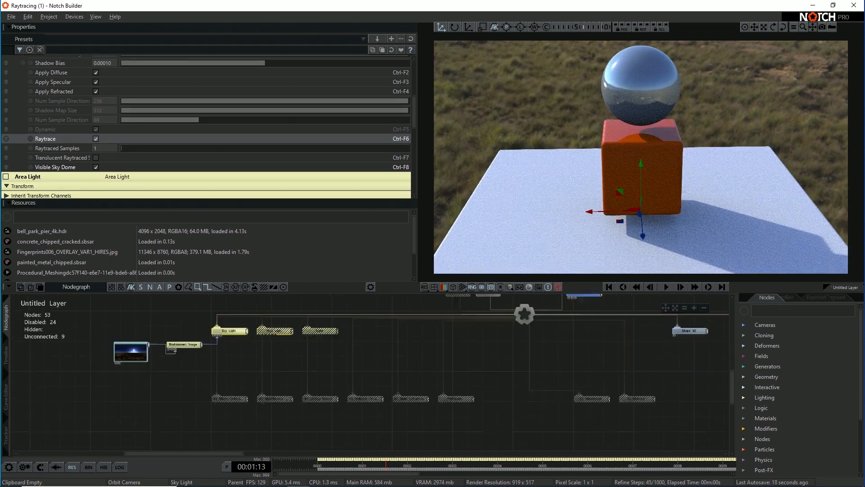
pyautogui.moveTo(383, 398); pyautogui.dragTo(389, 375, button='middle')
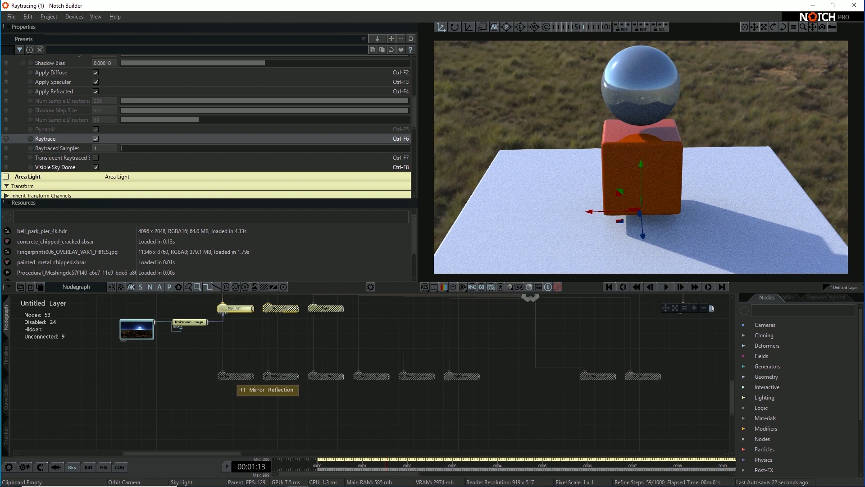
pyautogui.click(236, 376)
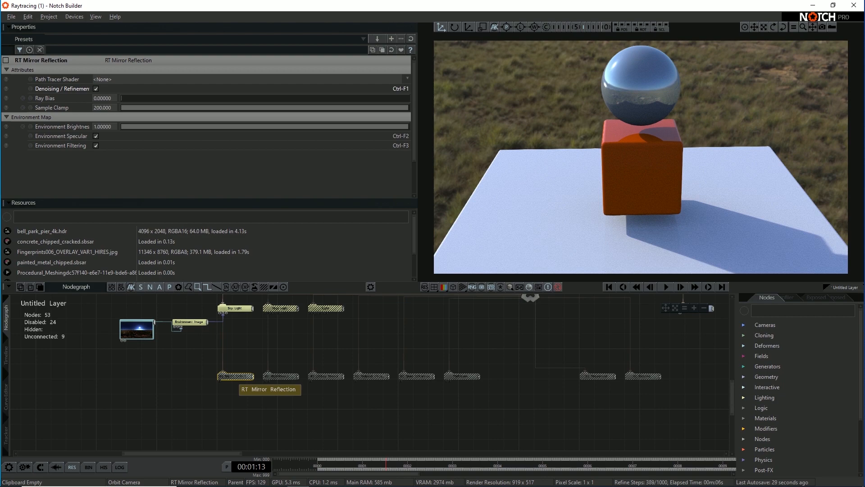
pyautogui.press('e')
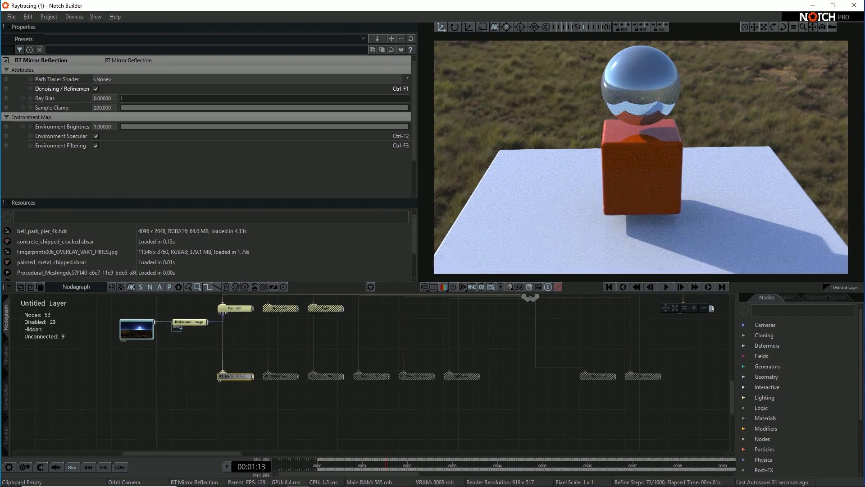
pyautogui.press('e')
# Examine the sphere and cube surfaces up close with the RT Mirror Reflection node disabled
pyautogui.scroll(3, 641, 157)
pyautogui.moveTo(640, 181)
pyautogui.mouseDown(button='right')
pyautogui.moveTo(640, 148)
pyautogui.moveTo(641, 180)
pyautogui.mouseUp(button='right')
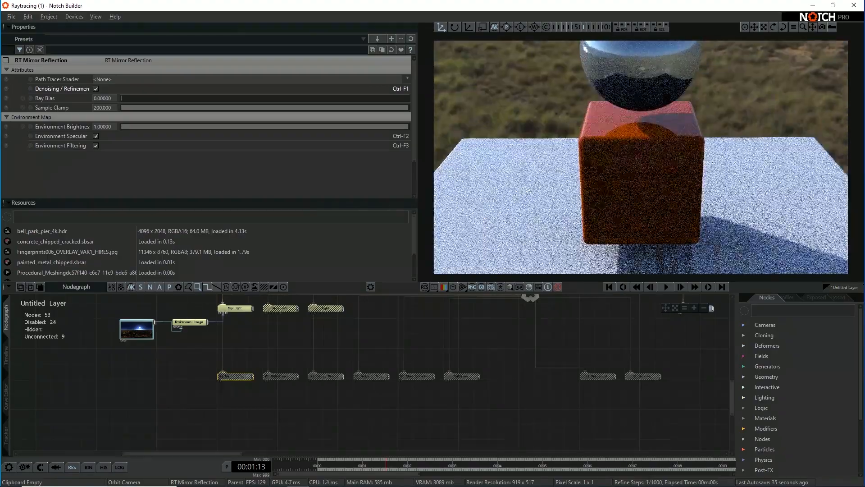
pyautogui.moveTo(641, 149); pyautogui.dragTo(640, 181, button='middle')
pyautogui.scroll(3, 641, 156)
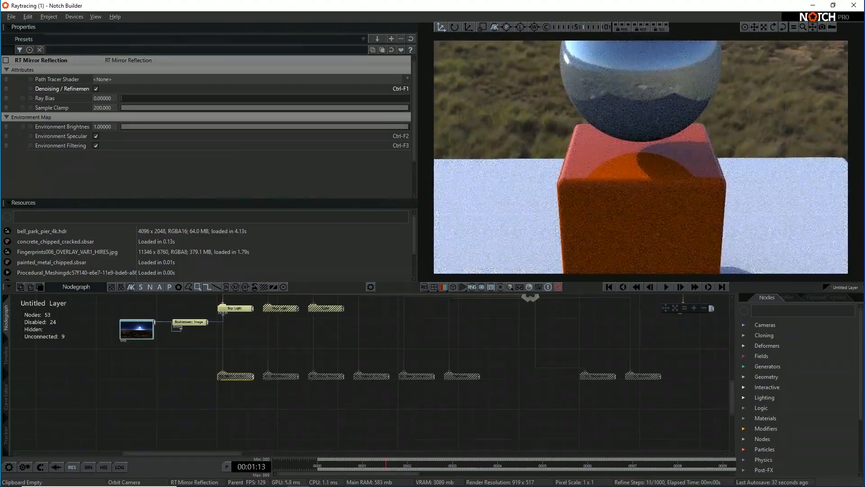
pyautogui.scroll(-2, 641, 156)
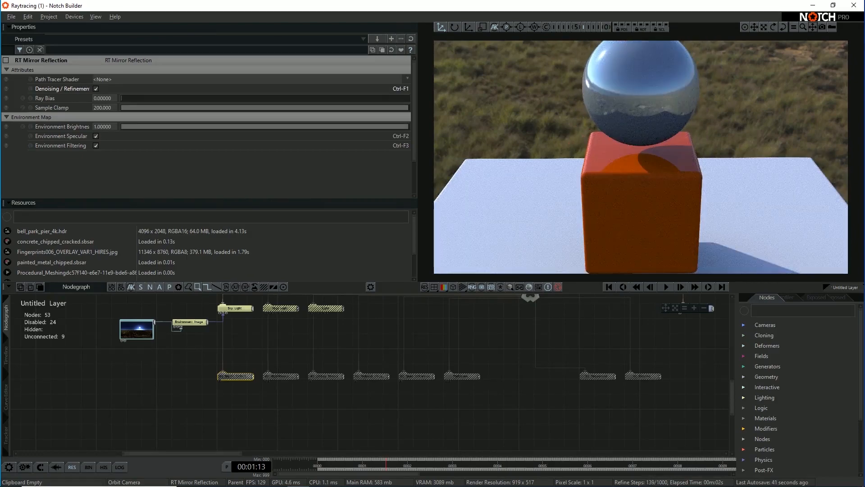
pyautogui.scroll(1, 641, 157)
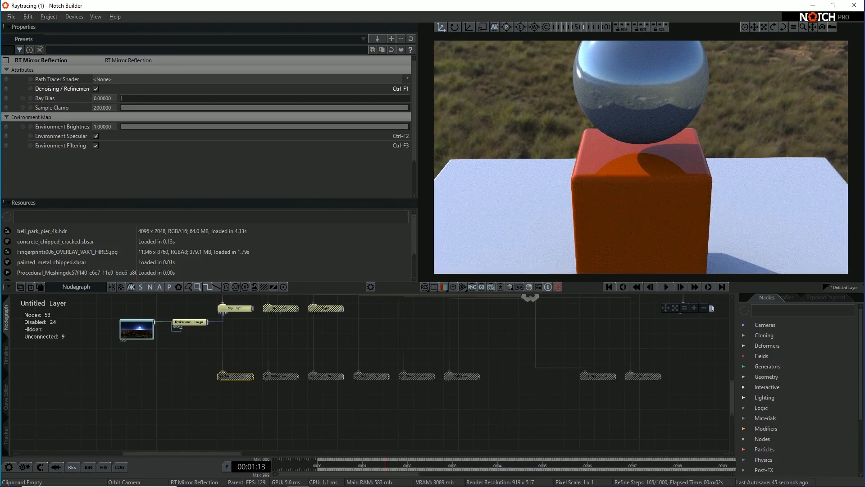
pyautogui.moveTo(641, 157)
pyautogui.mouseDown()
pyautogui.moveTo(640, 119)
pyautogui.moveTo(604, 158)
pyautogui.moveTo(631, 157)
pyautogui.mouseUp()
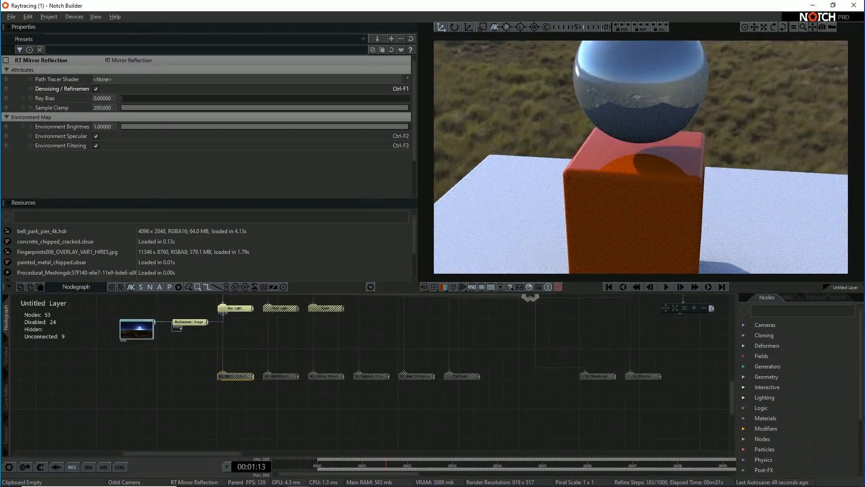
pyautogui.moveTo(631, 157); pyautogui.dragTo(606, 165)
pyautogui.scroll(5, 606, 165)
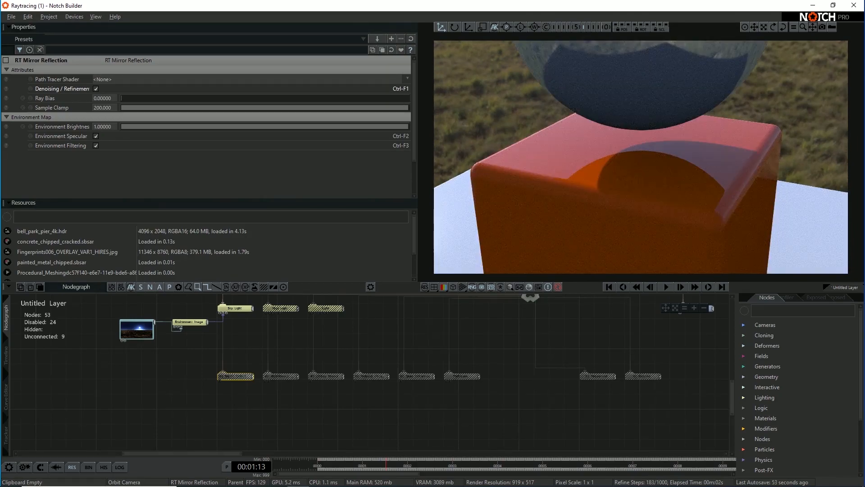
pyautogui.scroll(-8, 641, 156)
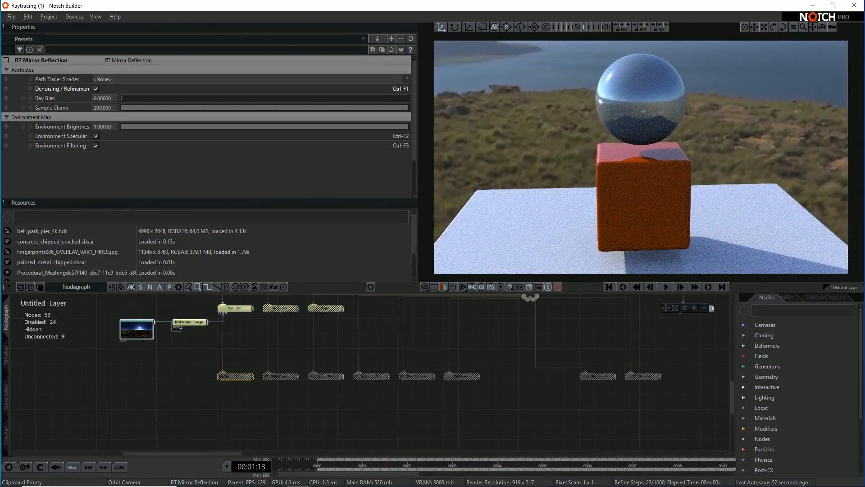
# Enable the RT Mirror Reflection node and inspect the reflections on the sphere and cube up close
pyautogui.click(5, 60)
pyautogui.scroll(6, 640, 157)
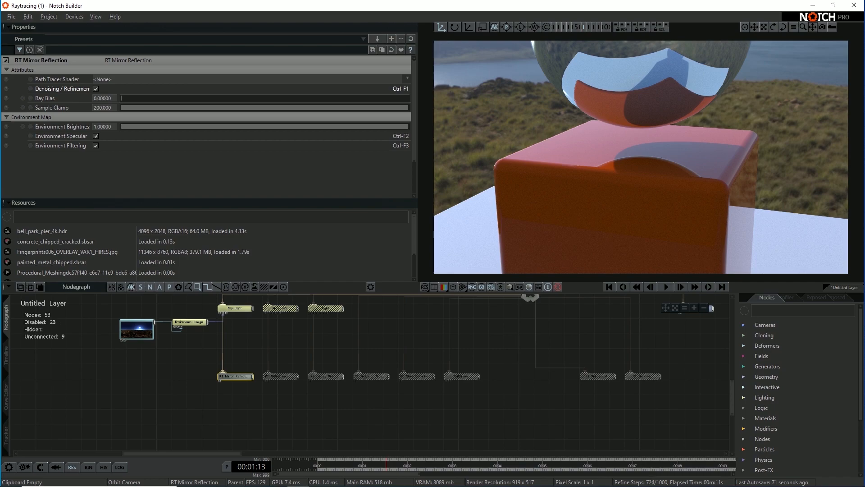
pyautogui.scroll(-5, 640, 156)
pyautogui.moveTo(641, 157)
pyautogui.mouseDown(button='right')
pyautogui.moveTo(676, 159)
pyautogui.moveTo(631, 154)
pyautogui.mouseUp(button='right')
# Disable the Sky Light node and enable the Light node as the scene's lighting
pyautogui.moveTo(288, 338); pyautogui.dragTo(283, 351, button='middle')
pyautogui.click(230, 321)
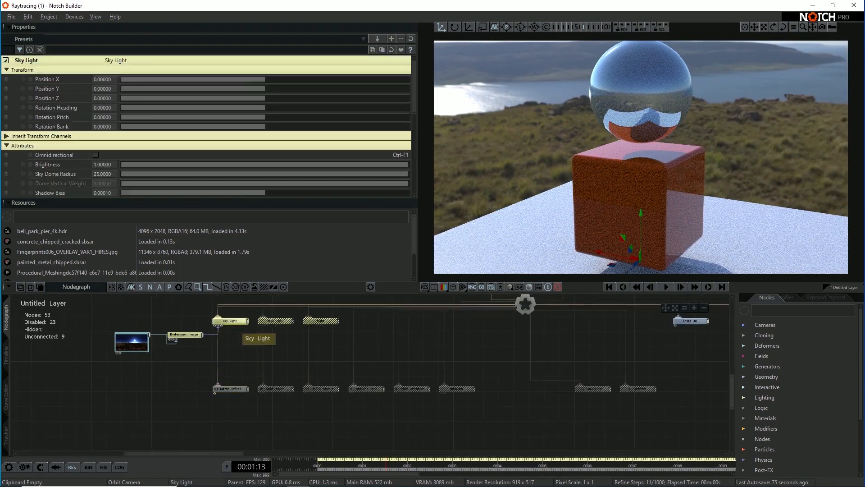
pyautogui.doubleClick(230, 321)
pyautogui.doubleClick(319, 321)
# Play the timeline and stop it after examining the moving light's effect on the reflections from several distances
pyautogui.scroll(-2, 273, 253)
pyautogui.moveTo(640, 156); pyautogui.dragTo(680, 159, button='right')
pyautogui.scroll(2, 641, 157)
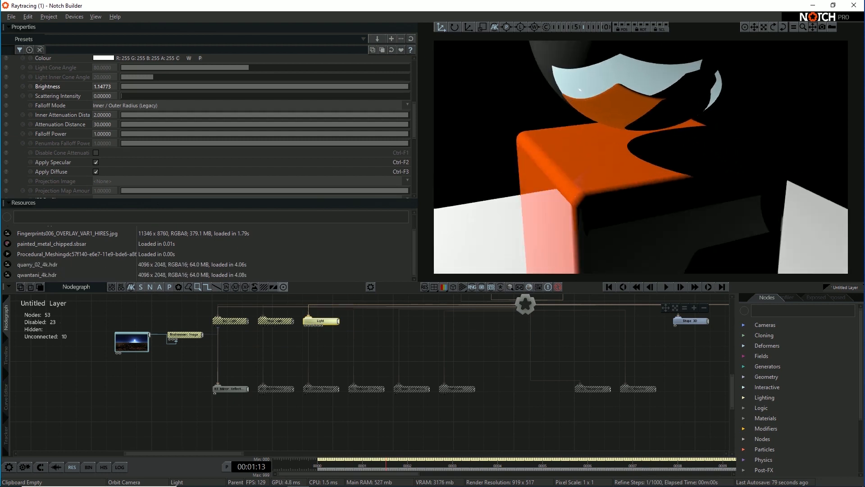
pyautogui.scroll(-2, 641, 157)
pyautogui.press('space')
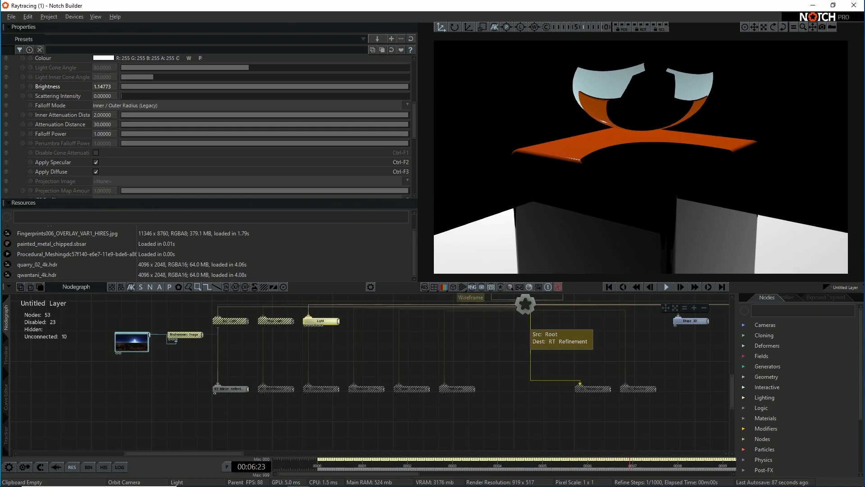
pyautogui.press('space')
# Disable the Light node, re-enable the Sky Light node and frame the whole sphere and cube
pyautogui.doubleClick(321, 321)
pyautogui.doubleClick(237, 321)
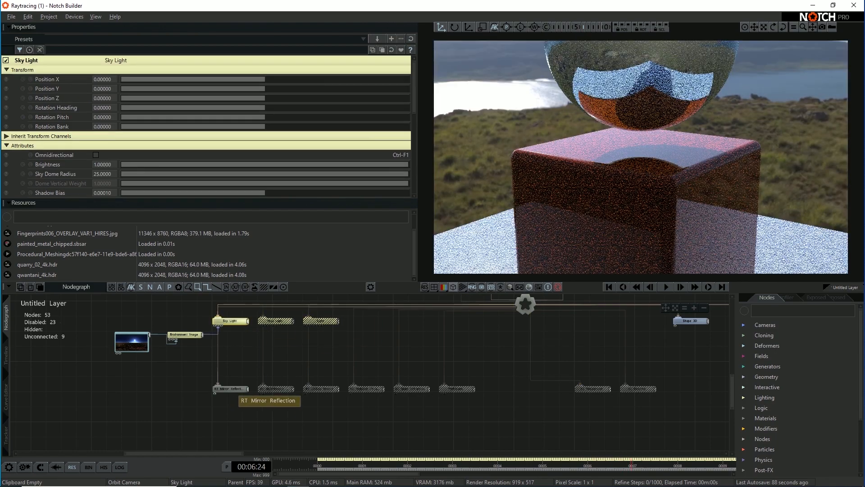
pyautogui.moveTo(600, 189); pyautogui.dragTo(643, 166)
pyautogui.scroll(-3, 641, 157)
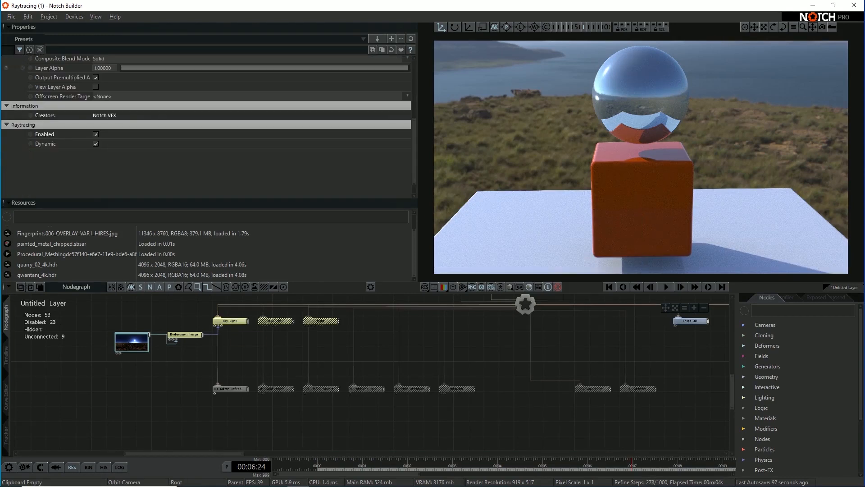
# Turn the Sky Light's Apply Diffuse option off and back on to compare the surfaces without diffuse lighting
pyautogui.scroll(-3, 207, 126)
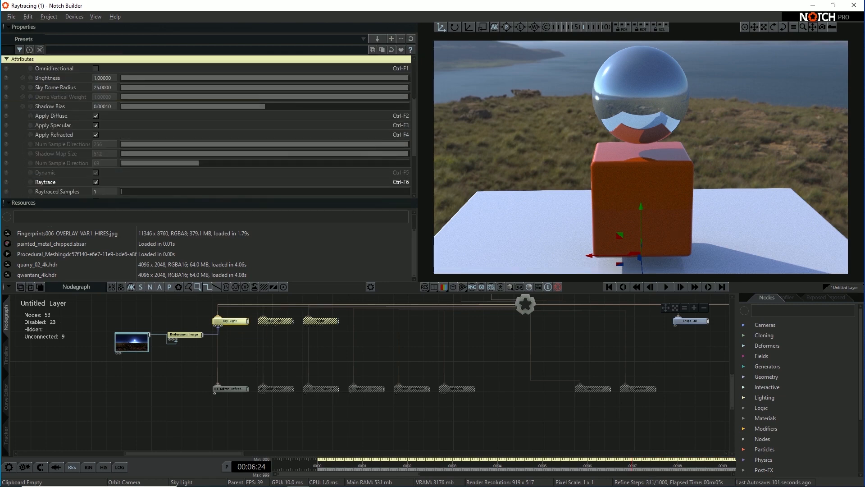
pyautogui.hotkey('ctrl', 'F2')
pyautogui.moveTo(585, 158); pyautogui.dragTo(608, 151, button='middle')
pyautogui.scroll(4, 641, 157)
pyautogui.scroll(-4, 640, 153)
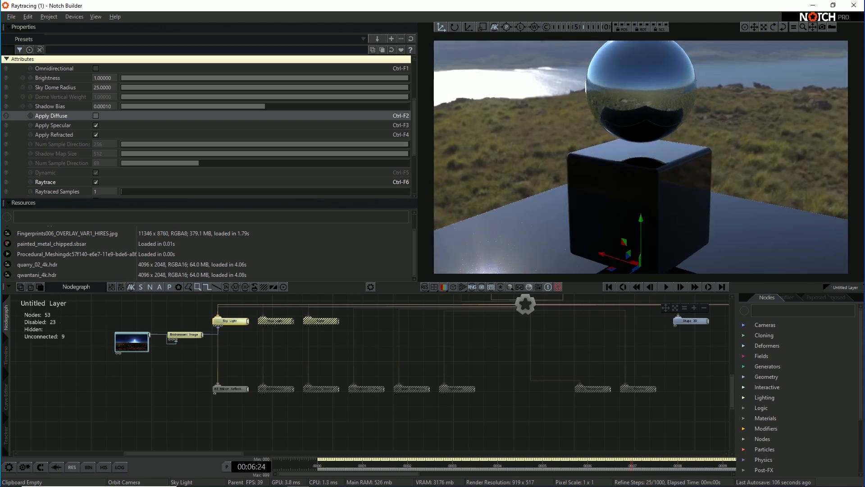
pyautogui.hotkey('ctrl', 'F2')
# Turn the Sky Light's Apply Specular option off and back on to compare the surfaces without specular lighting
pyautogui.hotkey('ctrl', 'F3')
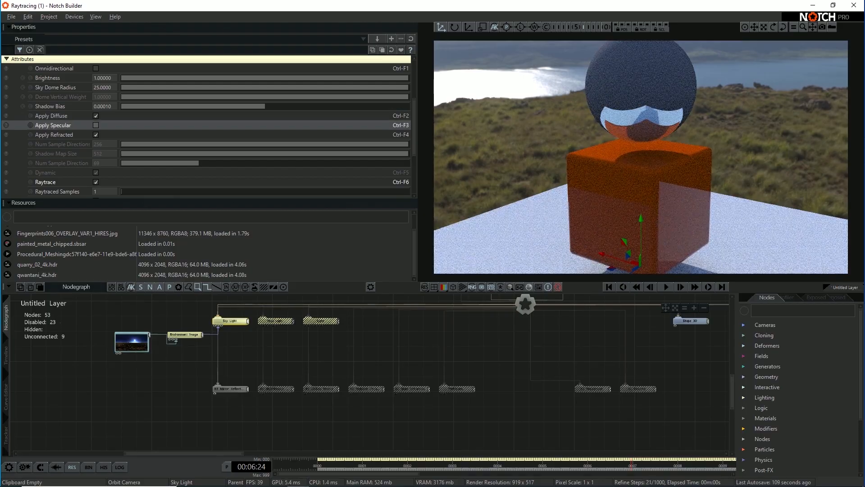
pyautogui.moveTo(640, 158); pyautogui.dragTo(622, 153, button='middle')
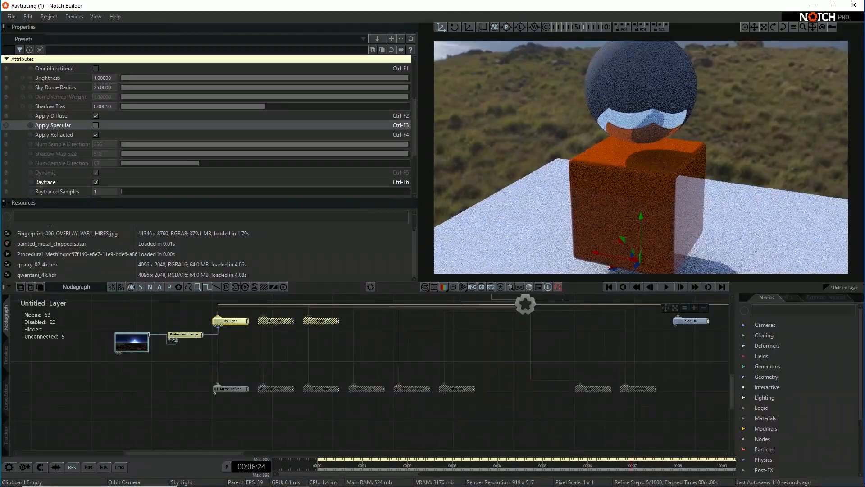
pyautogui.hotkey('ctrl', 'F3')
# Disable the RT Mirror Reflection node and enable the RT Multi-Bounce Reflection node together
pyautogui.click(230, 389)
pyautogui.moveTo(631, 163); pyautogui.dragTo(653, 160, button='middle')
pyautogui.scroll(3, 640, 157)
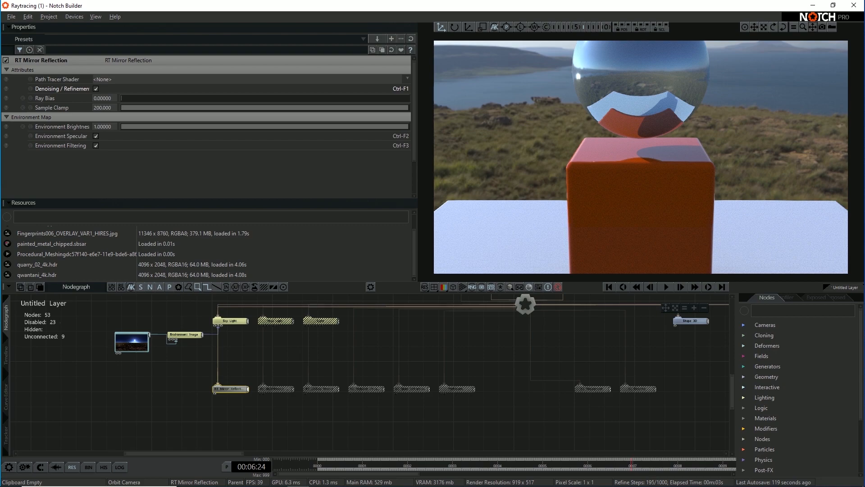
pyautogui.scroll(3, 641, 157)
pyautogui.scroll(-5, 641, 157)
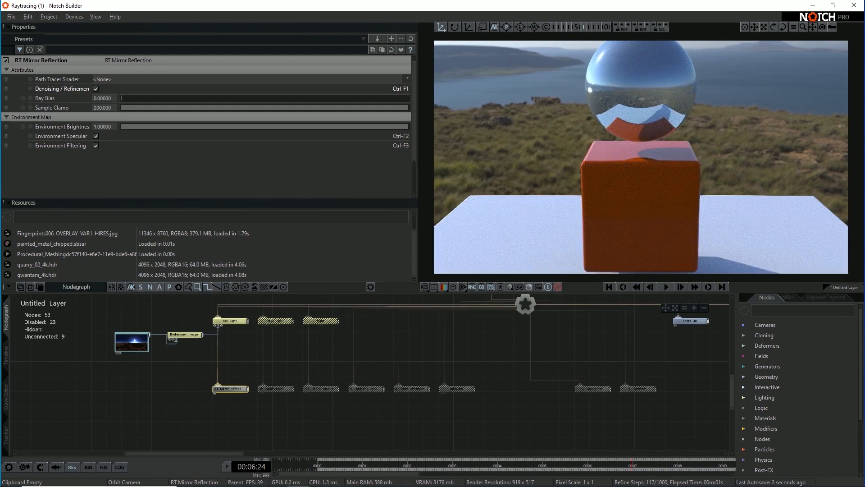
pyautogui.keyDown('shift'); pyautogui.click(276, 389); pyautogui.keyUp('shift')
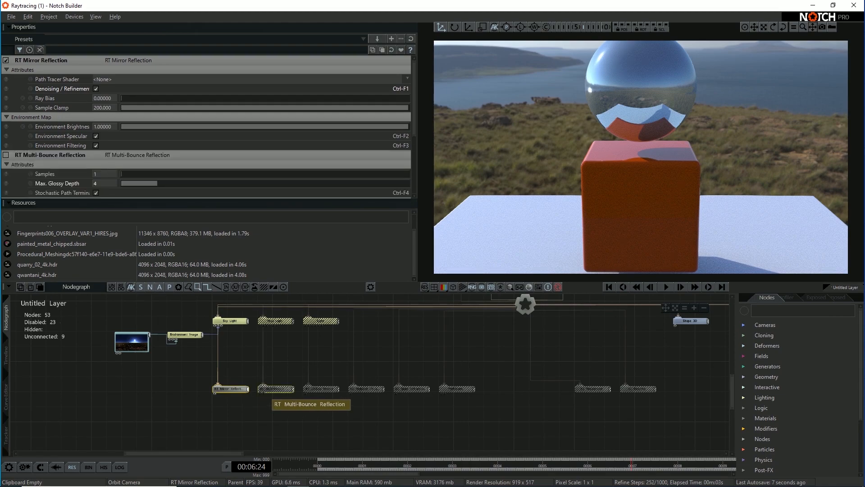
pyautogui.hotkey('ctrl', 'e')
pyautogui.scroll(-2, 641, 157)
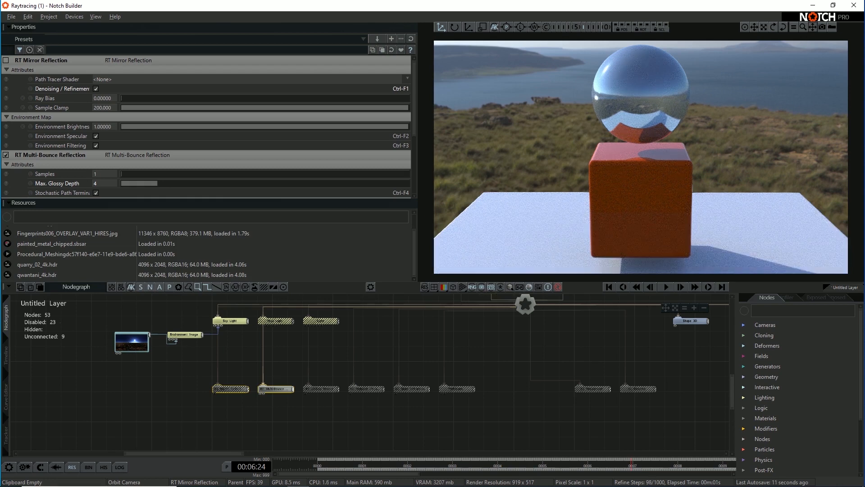
# Lower the RT Multi-Bounce Reflection node's Max. Glossy Depth to 1 and restore it to 4 to compare the bounces
pyautogui.click(276, 389)
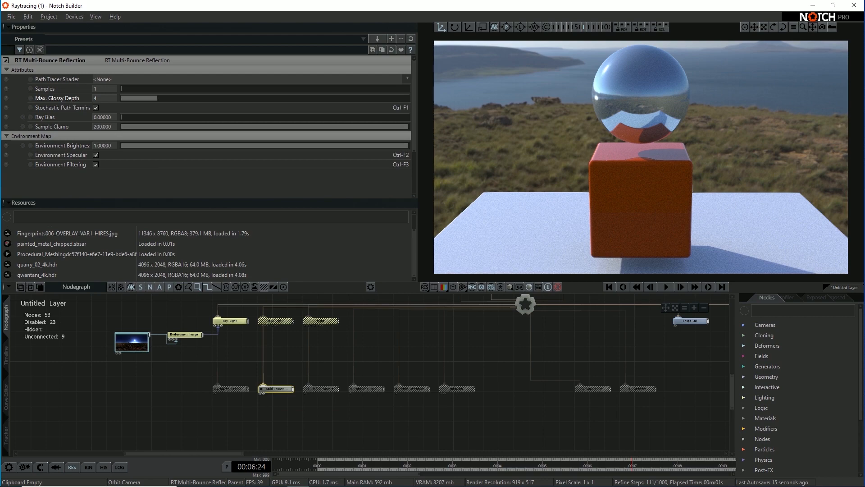
pyautogui.click(104, 98)
pyautogui.write('1')
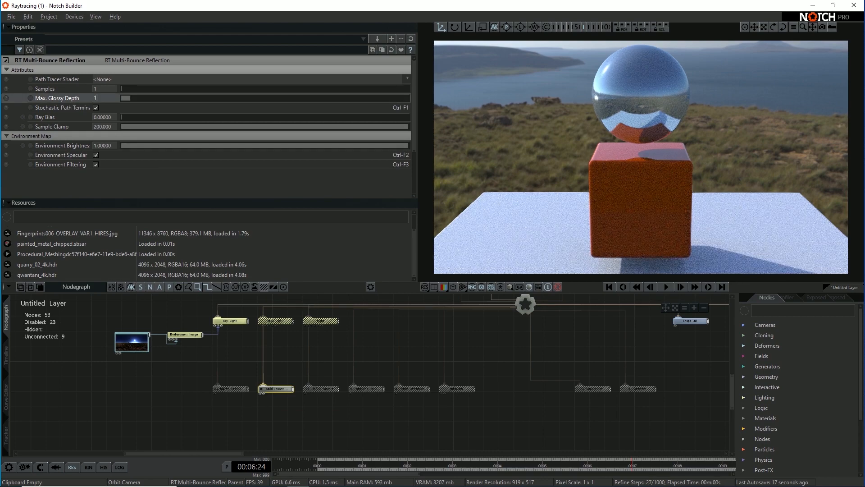
pyautogui.write('4')
pyautogui.press('Return')
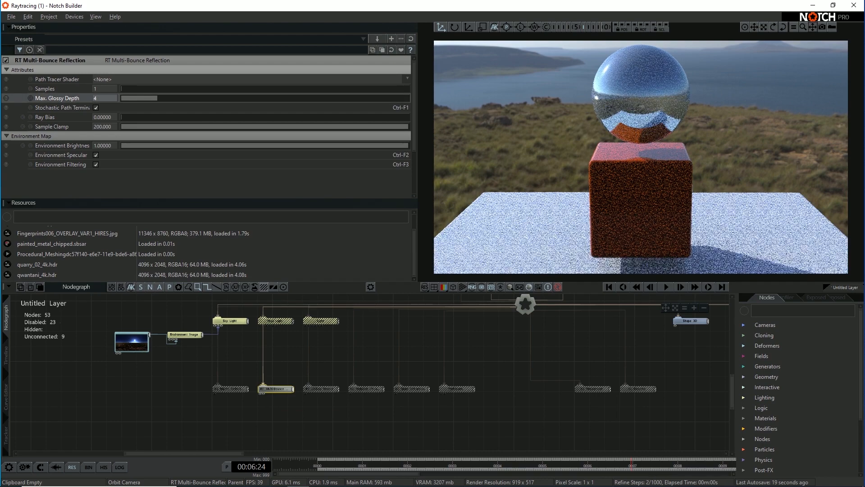
pyautogui.moveTo(157, 98); pyautogui.dragTo(139, 98)
pyautogui.click(104, 97)
pyautogui.write('4')
pyautogui.press('Return')
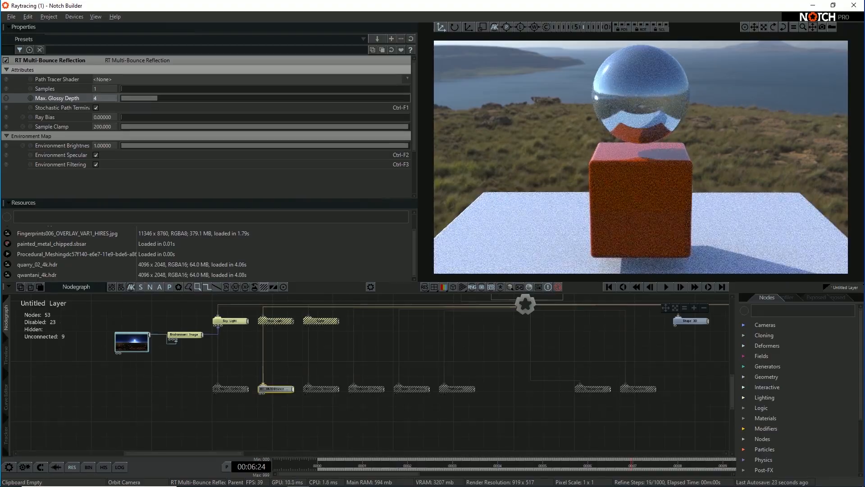
# Examine the multi-bounce reflections between the sphere's underside and the cube's top face up close
pyautogui.scroll(5, 641, 157)
pyautogui.moveTo(641, 157); pyautogui.dragTo(615, 189, button='middle')
pyautogui.scroll(-5, 640, 157)
pyautogui.scroll(3, 640, 157)
pyautogui.scroll(3, 641, 157)
pyautogui.moveTo(640, 156)
pyautogui.mouseDown(button='middle')
pyautogui.moveTo(638, 174)
pyautogui.moveTo(640, 160)
pyautogui.mouseUp(button='middle')
pyautogui.scroll(3, 640, 157)
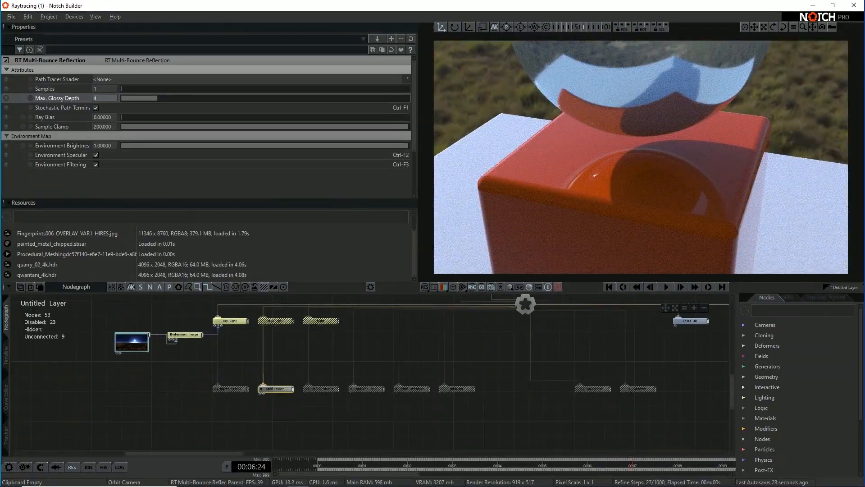
# Reduce the RT Multi-Bounce Reflection node's Max. Glossy Depth to 1 for comparison, and set it to 3
pyautogui.moveTo(157, 98); pyautogui.dragTo(135, 98)
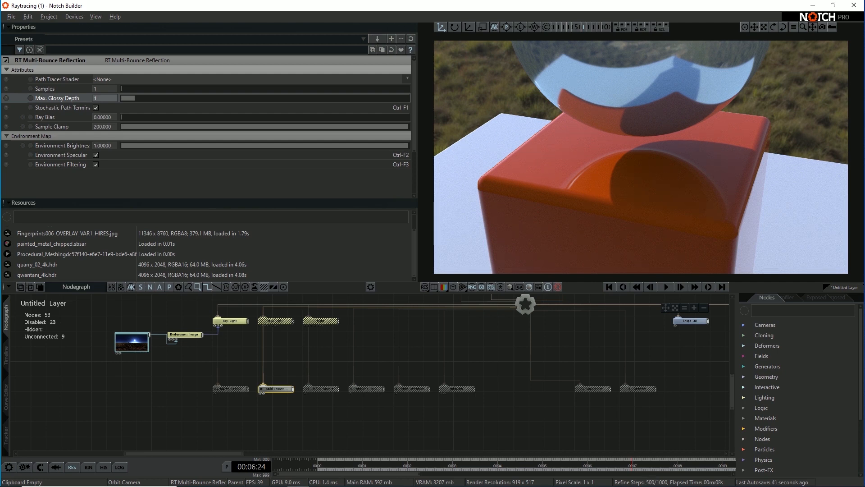
pyautogui.write('2')
pyautogui.press('BackSpace')
pyautogui.write('3')
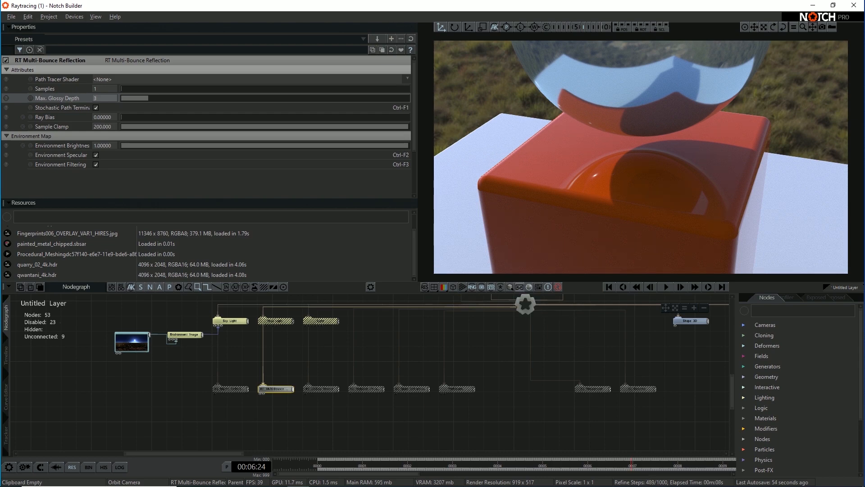
# Swap the RT Multi-Bounce Reflection node for the RT Mirror Reflection node and back to compare their reflections
pyautogui.keyDown('shift'); pyautogui.click(232, 388); pyautogui.keyUp('shift')
pyautogui.hotkey('ctrl', 'e')
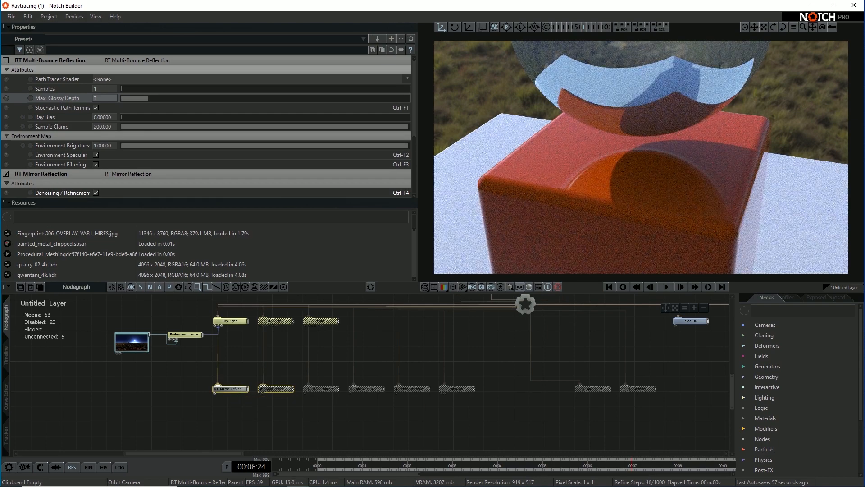
pyautogui.hotkey('ctrl', 'e')
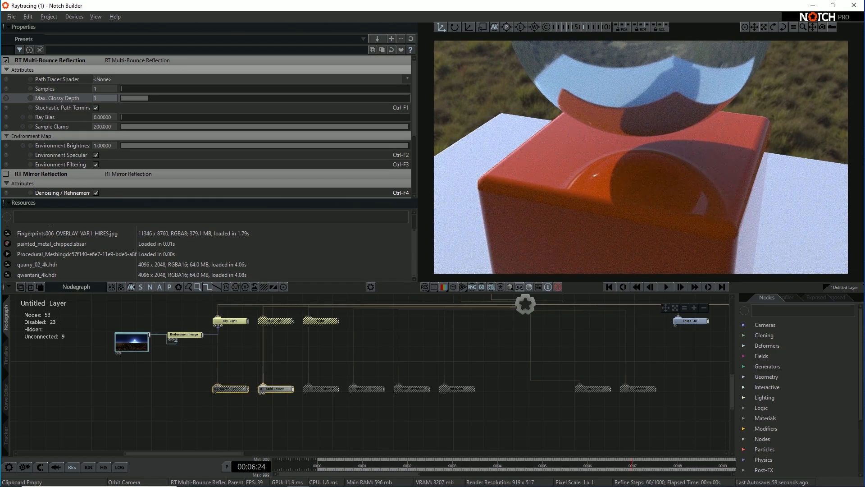
pyautogui.keyDown('alt'); pyautogui.moveTo(653, 180); pyautogui.dragTo(631, 149); pyautogui.keyUp('alt')
pyautogui.scroll(-5, 641, 157)
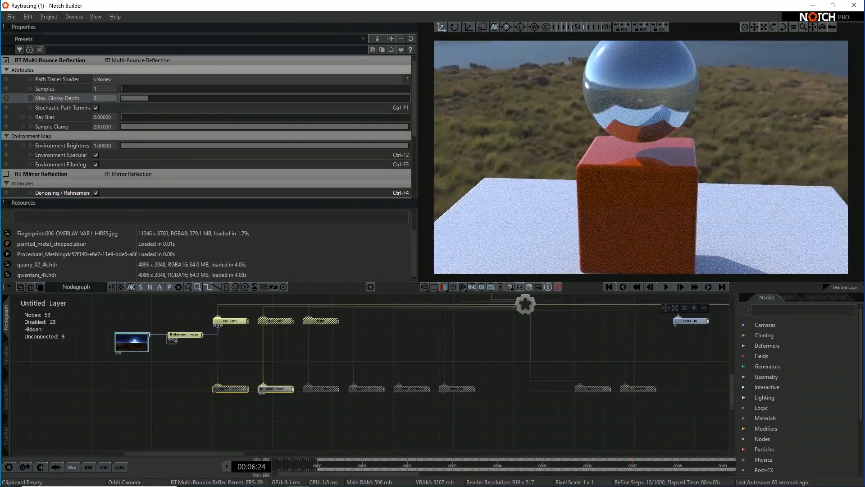
pyautogui.click(289, 360)
pyautogui.click(276, 389)
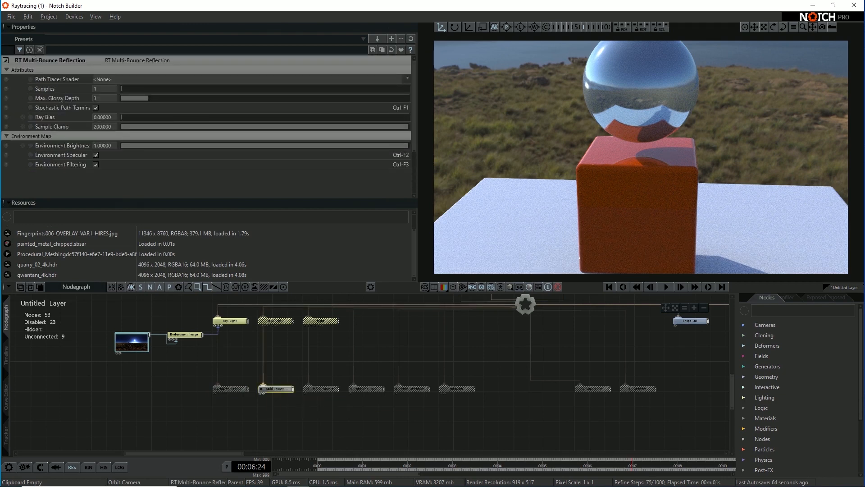
# Raise the orange cube material's Roughness to about 0.72 and reduce it to about 0.18
pyautogui.moveTo(680, 356); pyautogui.dragTo(482, 355, button='middle')
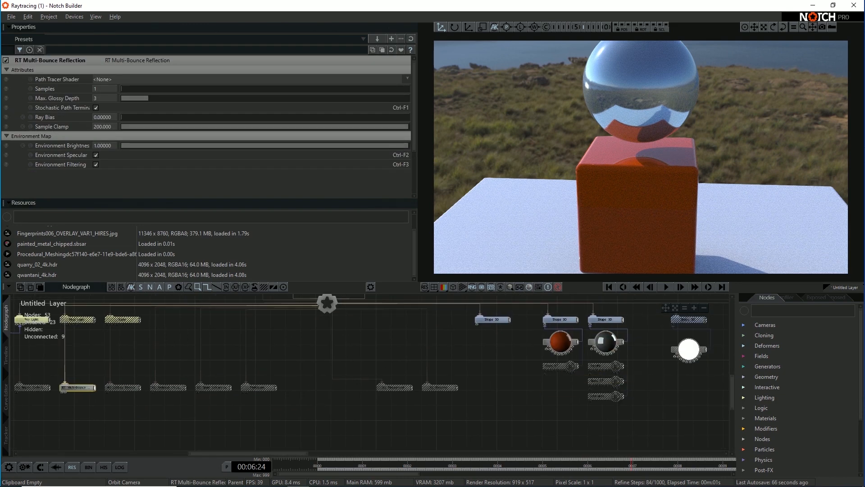
pyautogui.click(561, 342)
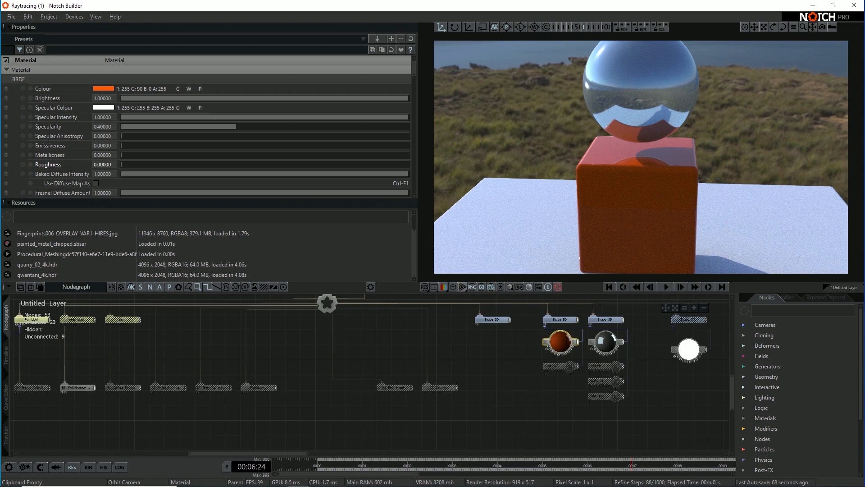
pyautogui.scroll(-2, 208, 131)
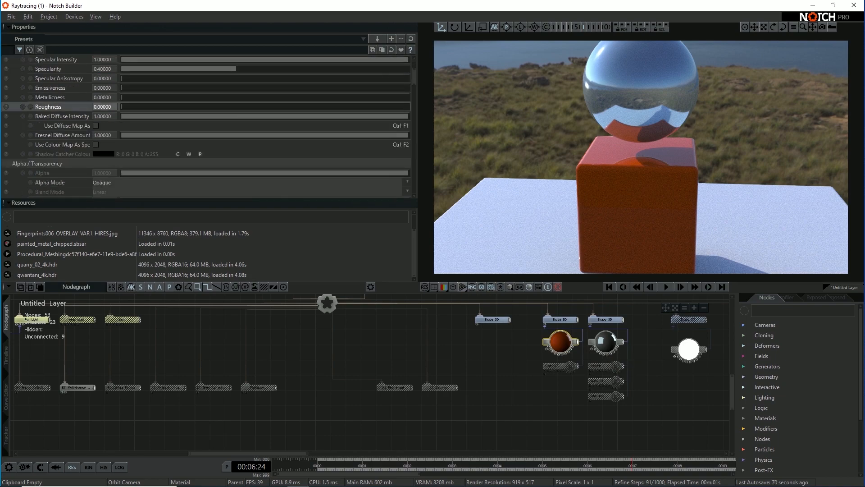
pyautogui.moveTo(122, 106); pyautogui.dragTo(328, 106)
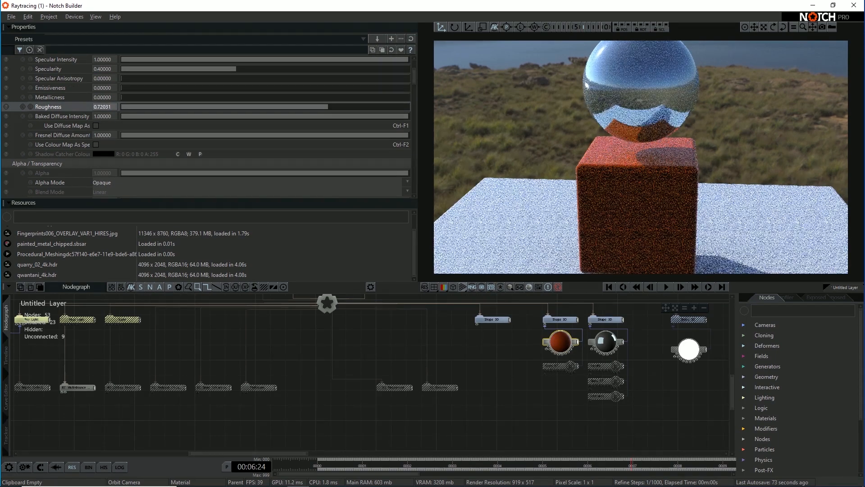
pyautogui.scroll(3, 490, 102)
pyautogui.moveTo(328, 107); pyautogui.dragTo(173, 106)
# Switch to RT Mirror Reflection and back to RT Multi-Bounce Reflection to compare reflections on the roughened cube
pyautogui.moveTo(109, 389); pyautogui.dragTo(237, 378, button='middle')
pyautogui.click(162, 376)
pyautogui.keyDown('ctrl'); pyautogui.click(200, 376); pyautogui.keyUp('ctrl')
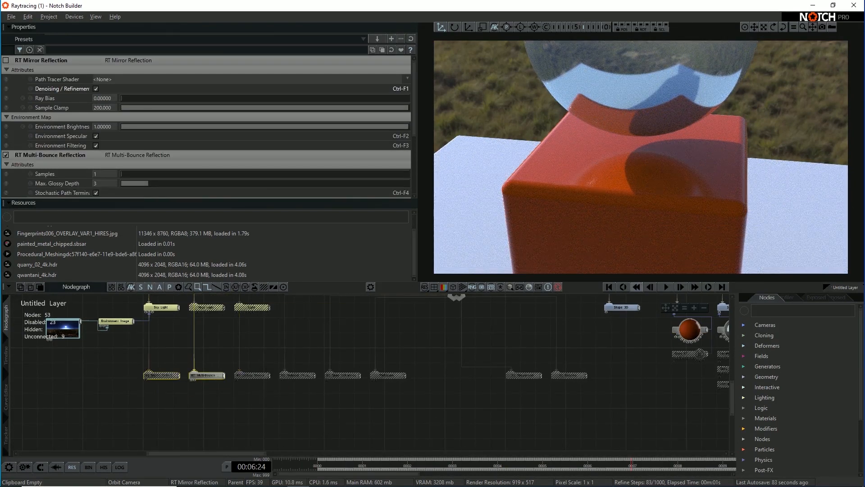
pyautogui.hotkey('ctrl', 'e')
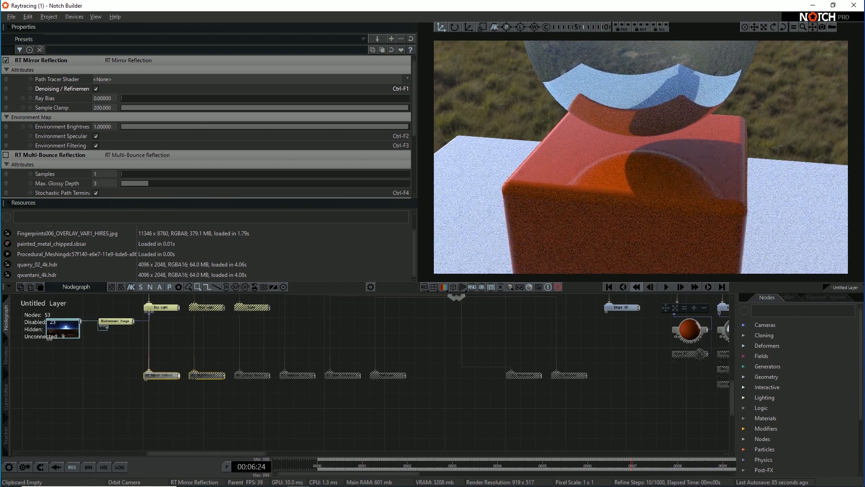
pyautogui.hotkey('ctrl', 'e')
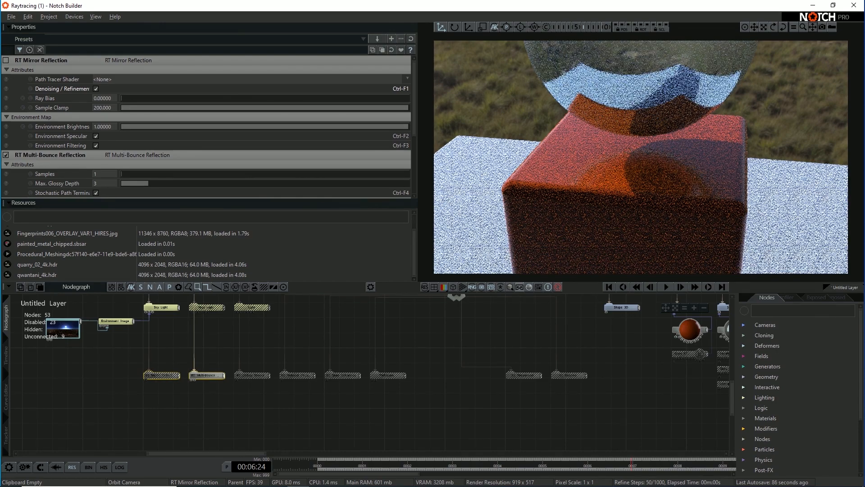
# Set the orange cube material's Roughness back to 0
pyautogui.moveTo(451, 360); pyautogui.dragTo(376, 377, button='middle')
pyautogui.click(616, 347)
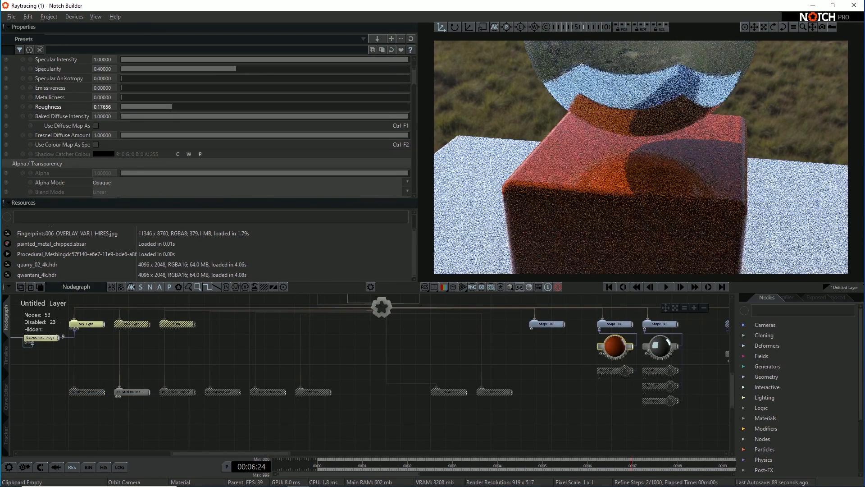
pyautogui.moveTo(172, 107); pyautogui.dragTo(121, 106)
pyautogui.moveTo(622, 172); pyautogui.dragTo(653, 158)
pyautogui.scroll(-3, 654, 158)
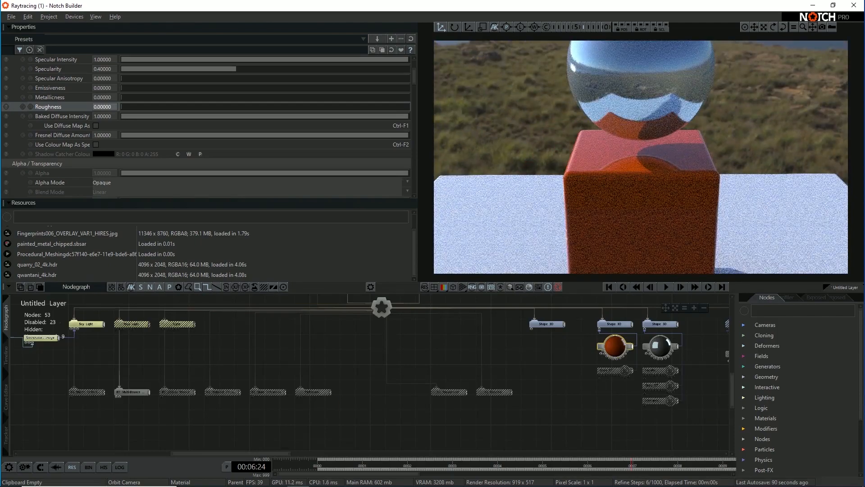
# Disable the RT Multi-Bounce Reflection node and enable the RT Diffuse Bounce node together
pyautogui.click(136, 392)
pyautogui.keyDown('shift'); pyautogui.click(169, 393); pyautogui.keyUp('shift')
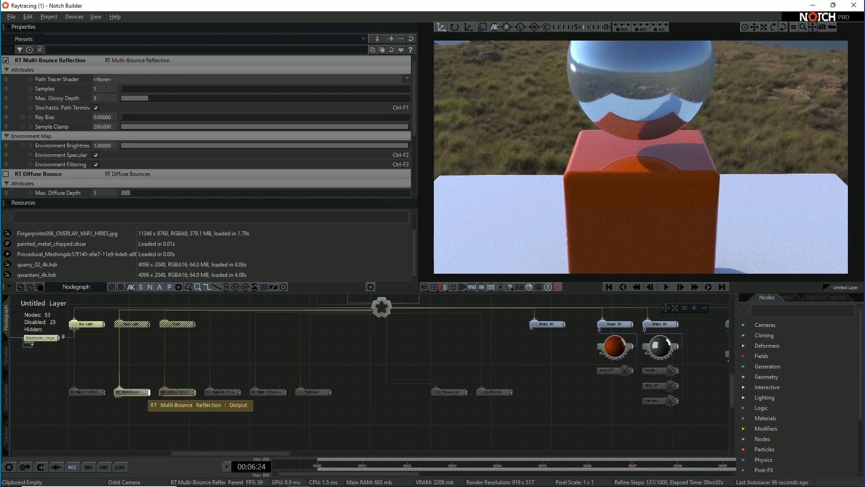
pyautogui.hotkey('ctrl', 'e')
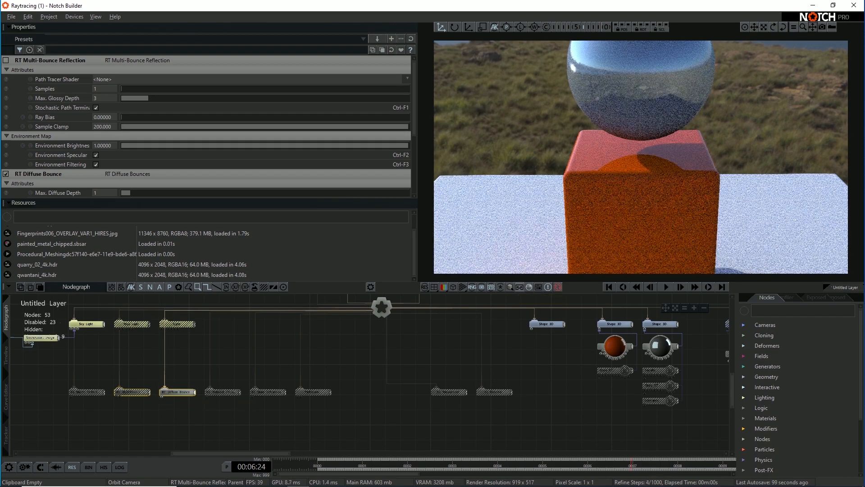
pyautogui.moveTo(649, 167); pyautogui.dragTo(633, 158, button='right')
pyautogui.scroll(3, 640, 157)
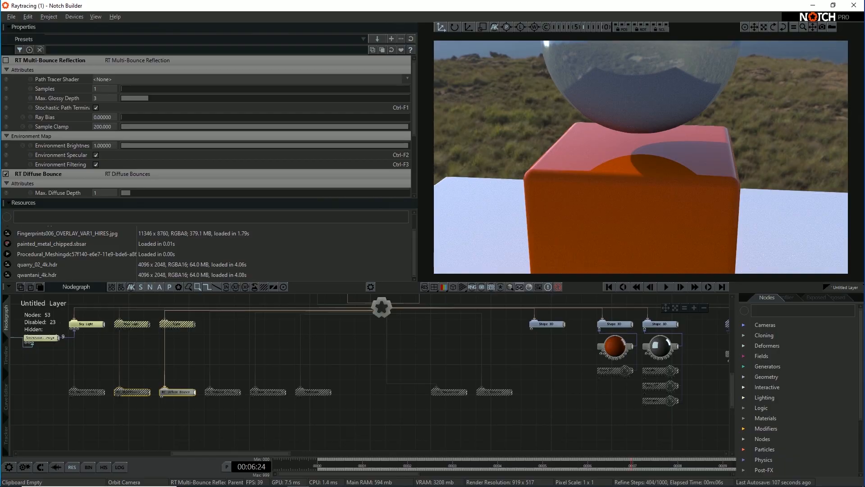
# Turn the RT Diffuse Bounce node off and back on to compare the light bounced between cube and floor
pyautogui.moveTo(654, 158); pyautogui.dragTo(627, 161)
pyautogui.scroll(-5, 640, 157)
pyautogui.scroll(5, 641, 157)
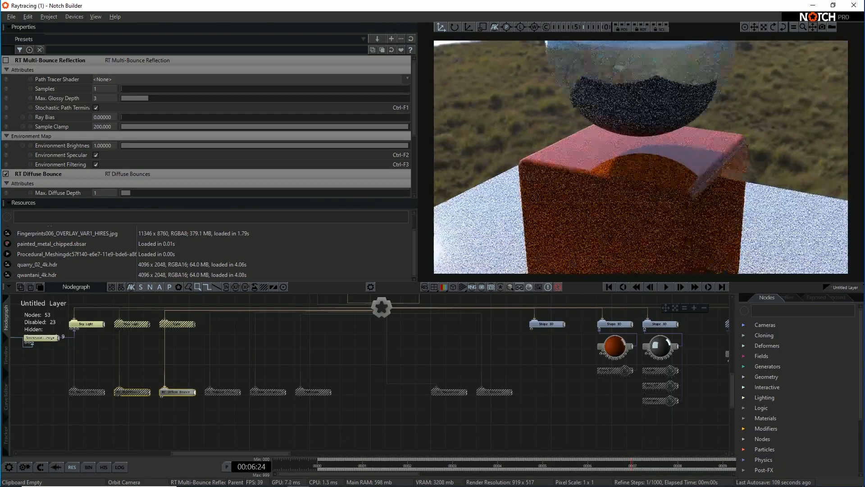
pyautogui.scroll(-5, 641, 157)
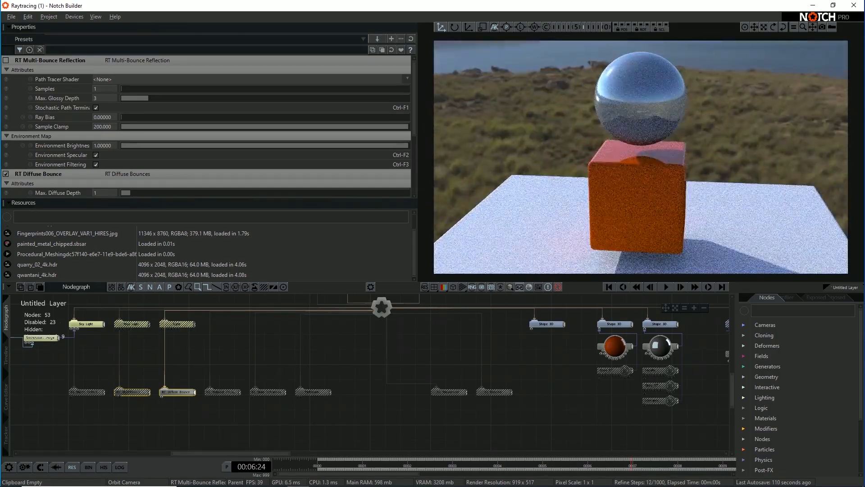
pyautogui.moveTo(641, 158); pyautogui.dragTo(604, 176, button='right')
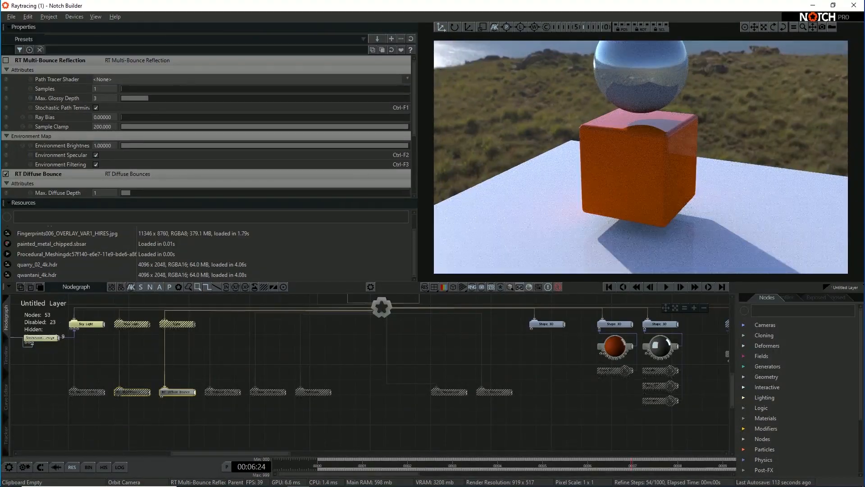
pyautogui.click(177, 392)
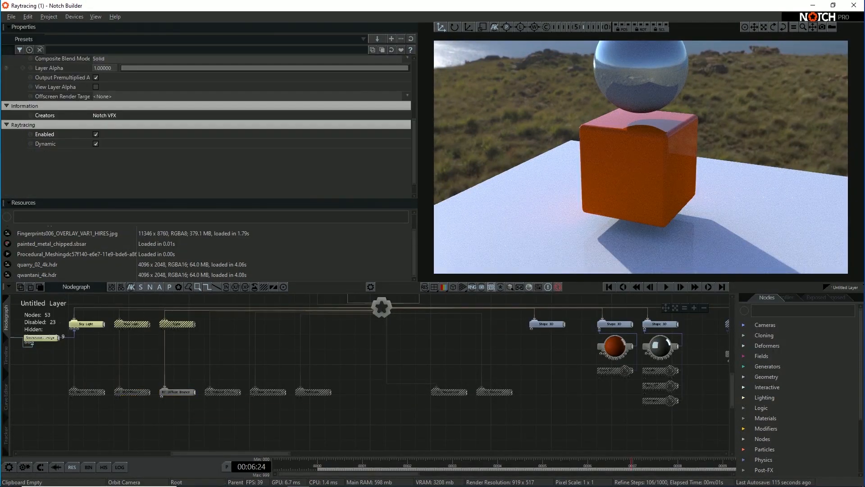
pyautogui.press('d')
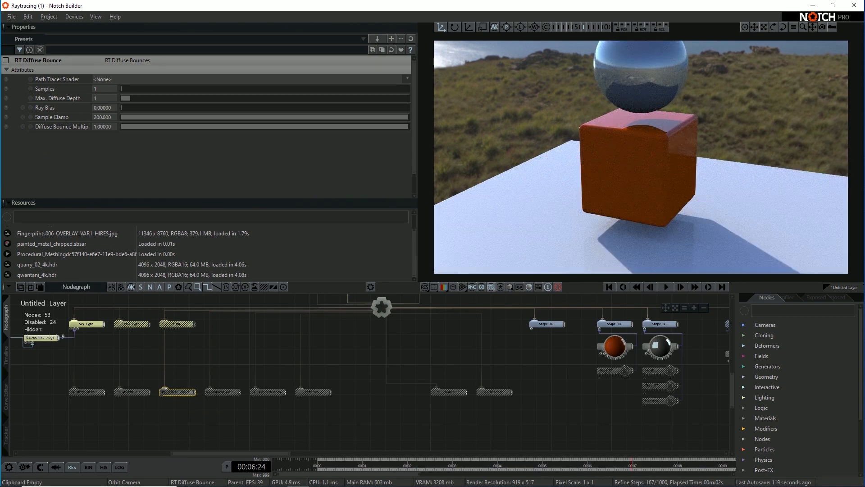
pyautogui.press('d')
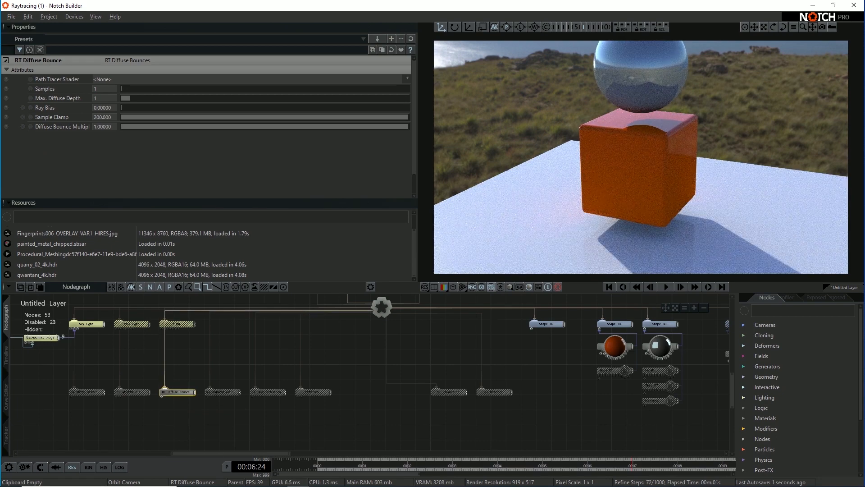
# Set the Diffuse Bounce Multiplier to 15 and toggle the RT Diffuse Bounce node off and on to compare the exaggerated bounce
pyautogui.click(104, 127)
pyautogui.write('15')
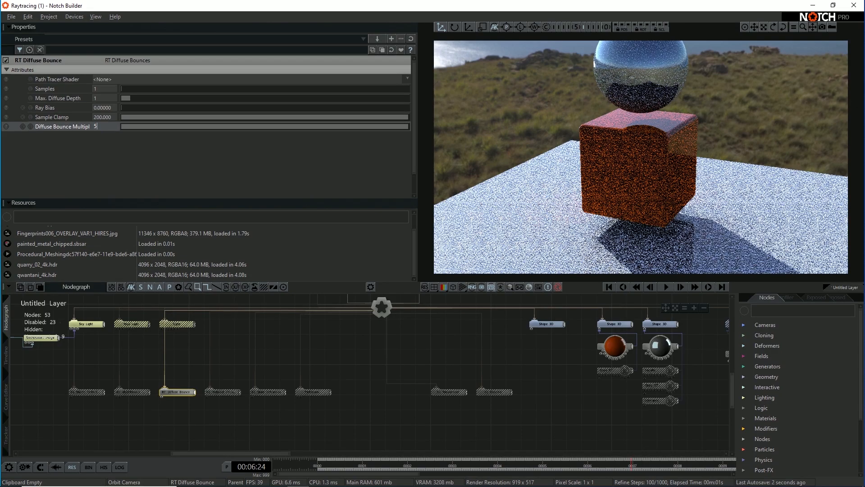
pyautogui.press('Return')
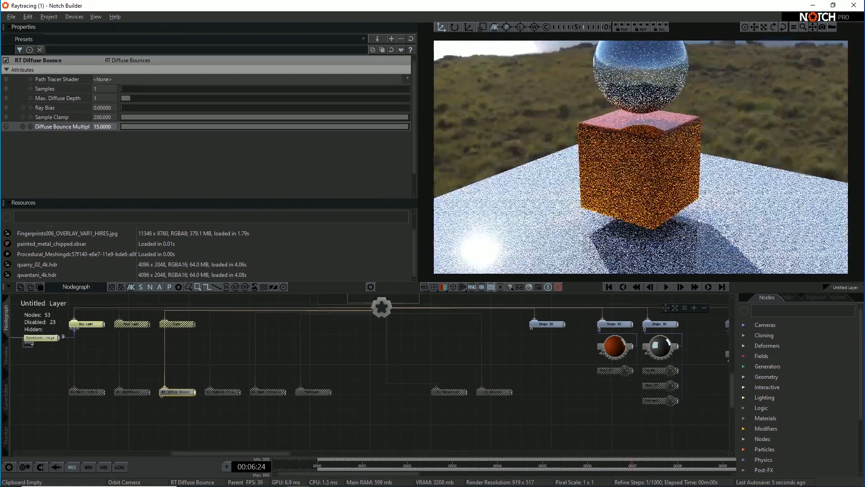
pyautogui.press('d')
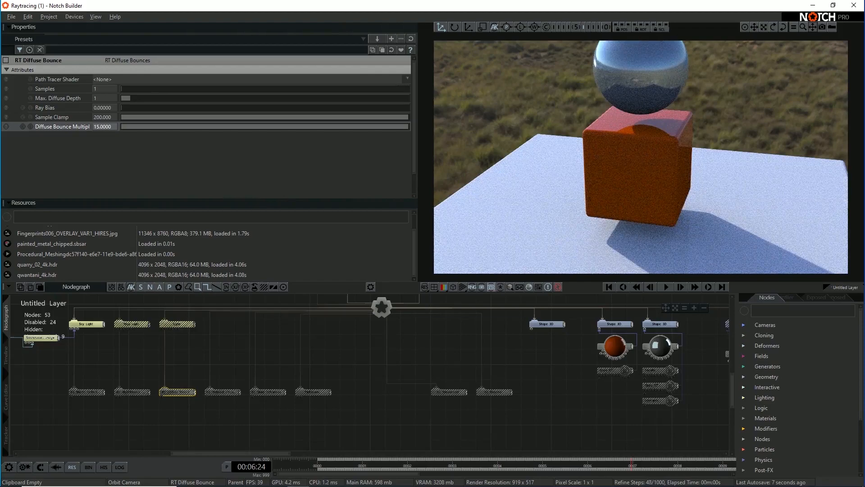
pyautogui.press('d')
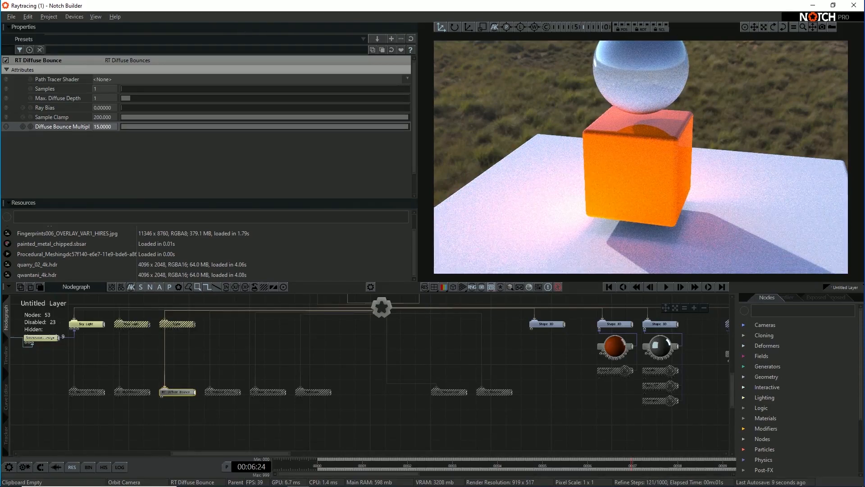
# Restore the RT Diffuse Bounce node's Diffuse Bounce Multiplier to 1
pyautogui.click(104, 126)
pyautogui.write('15')
pyautogui.press('Return')
pyautogui.moveTo(622, 180); pyautogui.dragTo(676, 156, button='right')
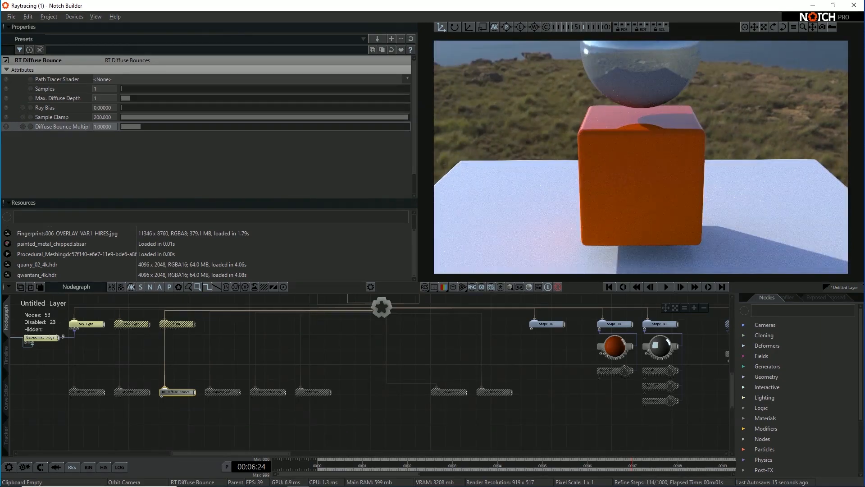
pyautogui.moveTo(641, 155); pyautogui.dragTo(641, 174, button='middle')
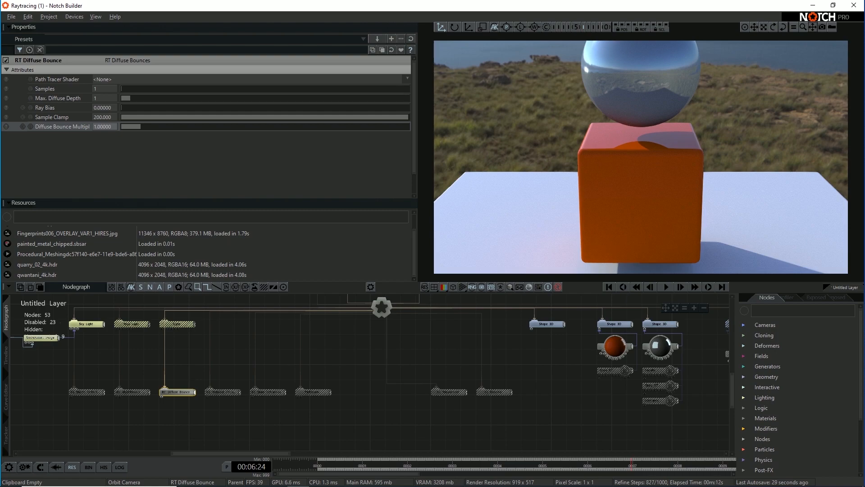
# Disable the RT Diffuse Bounce node and enable the RT Ambient Occlusion node
pyautogui.hotkey('ctrl', 'e')
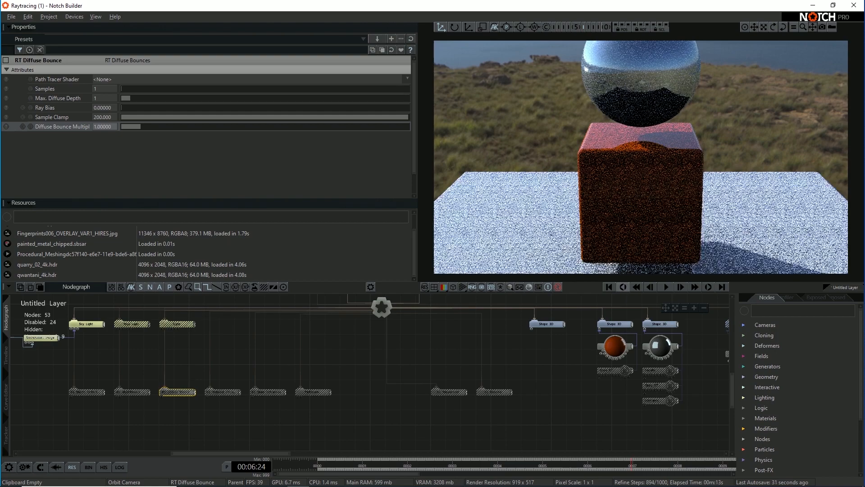
pyautogui.click(219, 392)
pyautogui.hotkey('ctrl', 'e')
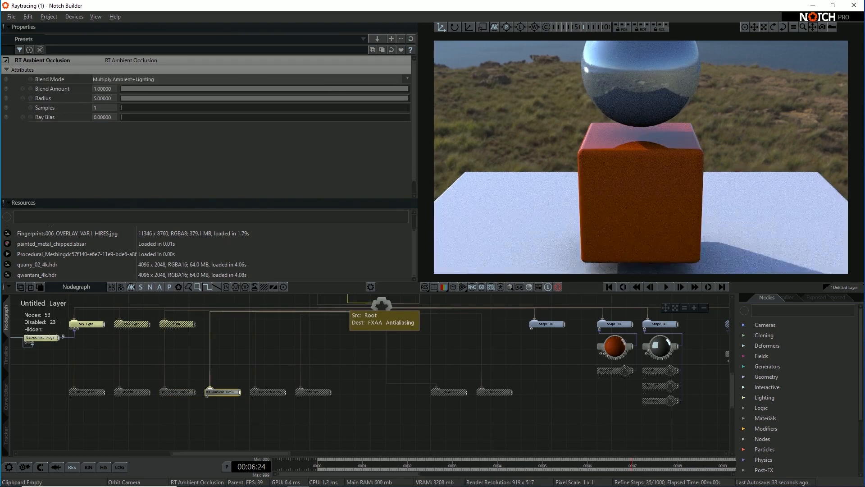
# Lower the RT Ambient Occlusion node's Blend Amount to 0 to compare the contact shading around the cube
pyautogui.scroll(-3, 641, 157)
pyautogui.moveTo(641, 157); pyautogui.dragTo(703, 176, button='right')
pyautogui.scroll(2, 599, 176)
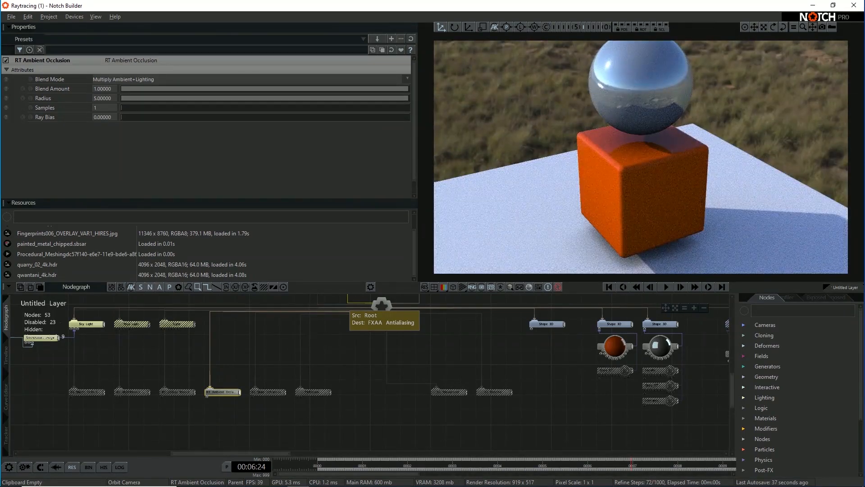
pyautogui.moveTo(703, 176); pyautogui.dragTo(631, 175, button='right')
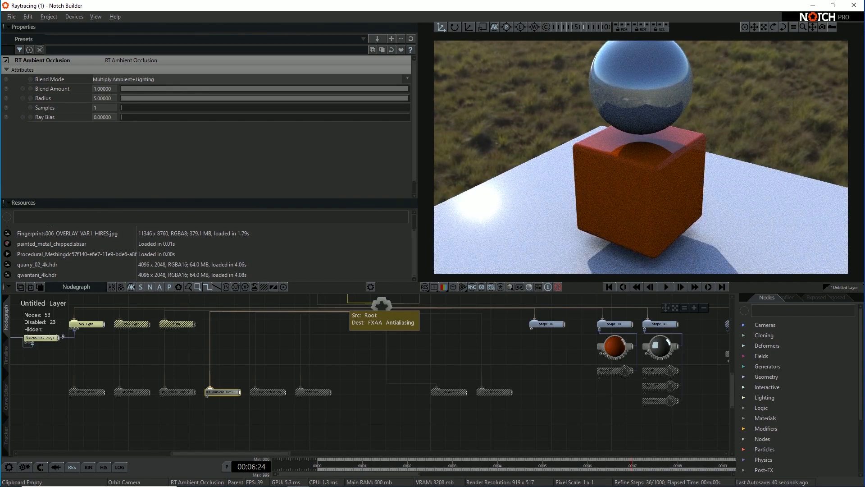
pyautogui.moveTo(361, 88); pyautogui.dragTo(121, 89)
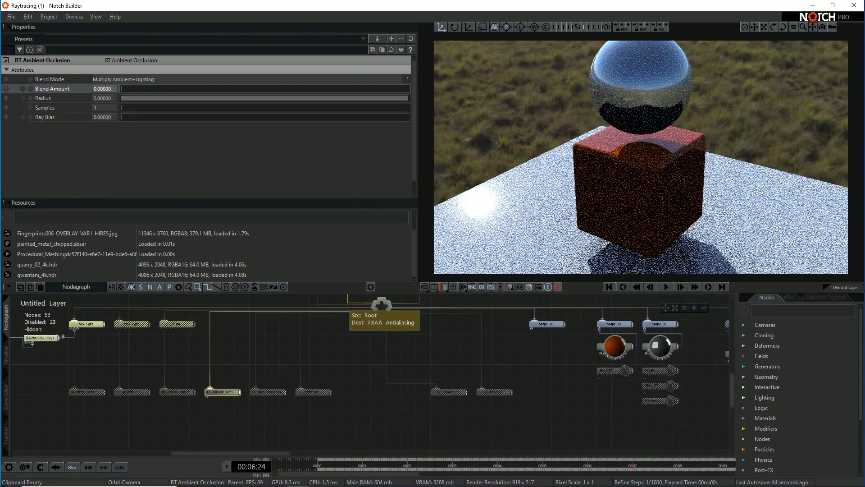
# Restore the RT Ambient Occlusion Blend Amount to 1 and compare the Multiply Ambient blend mode with Multiply Ambient+Lighting, ending on the latter
pyautogui.moveTo(122, 89); pyautogui.dragTo(409, 88)
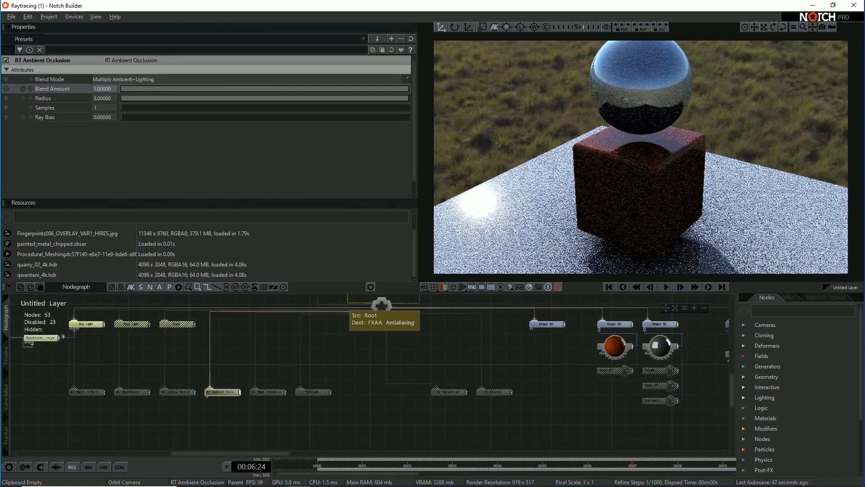
pyautogui.moveTo(600, 162); pyautogui.dragTo(624, 151, button='middle')
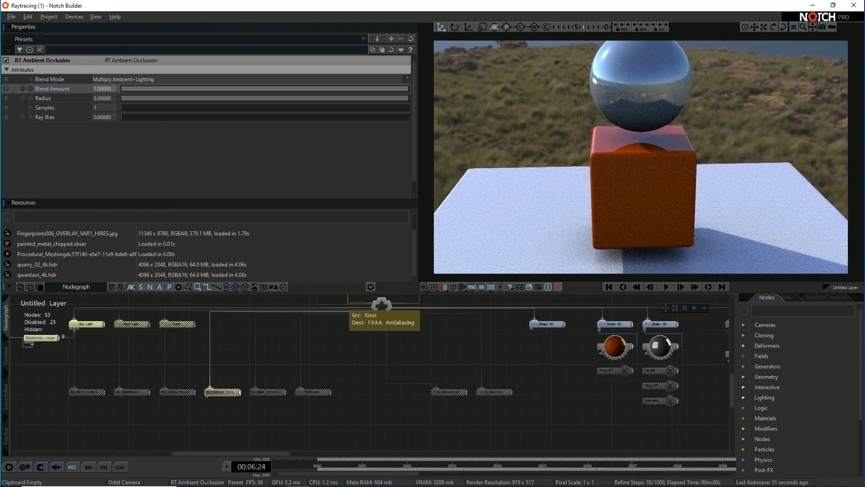
pyautogui.click(203, 80)
pyautogui.click(202, 96)
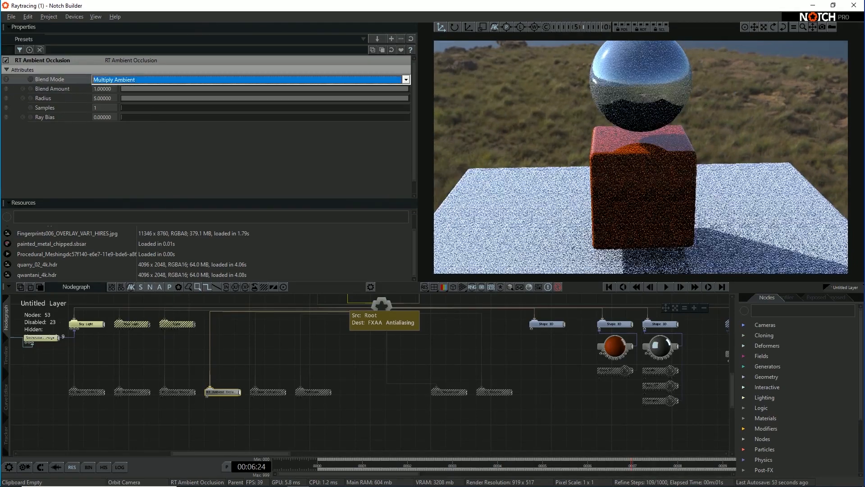
pyautogui.click(203, 79)
pyautogui.click(203, 94)
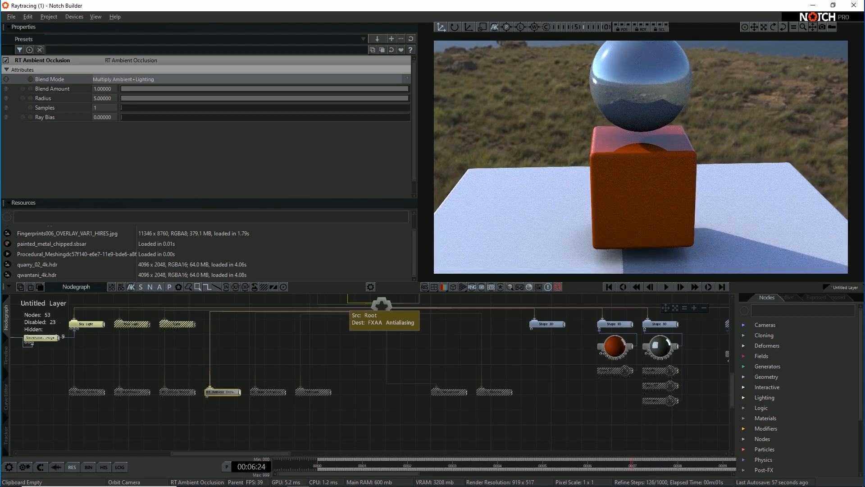
# Lower the RT Ambient Occlusion Radius to about 0.48 to compare the contact shading, and undo the change
pyautogui.moveTo(306, 99); pyautogui.dragTo(149, 98)
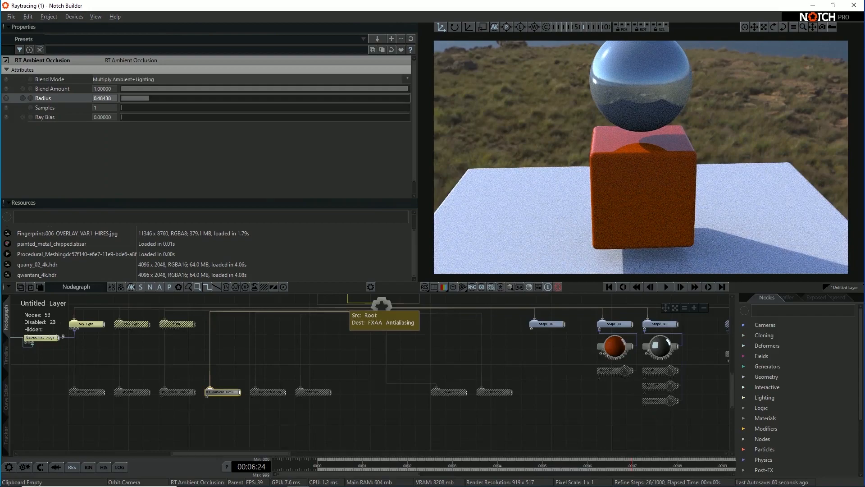
pyautogui.hotkey('ctrl', 'z')
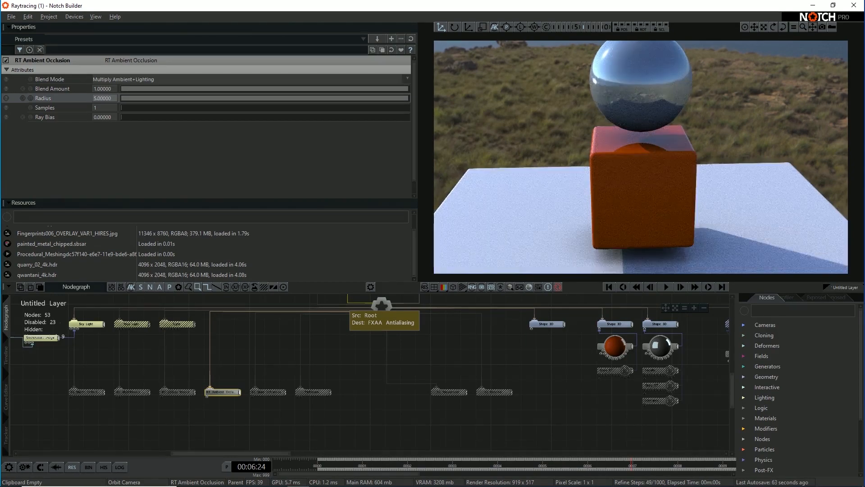
pyautogui.hotkey('ctrl', 'z')
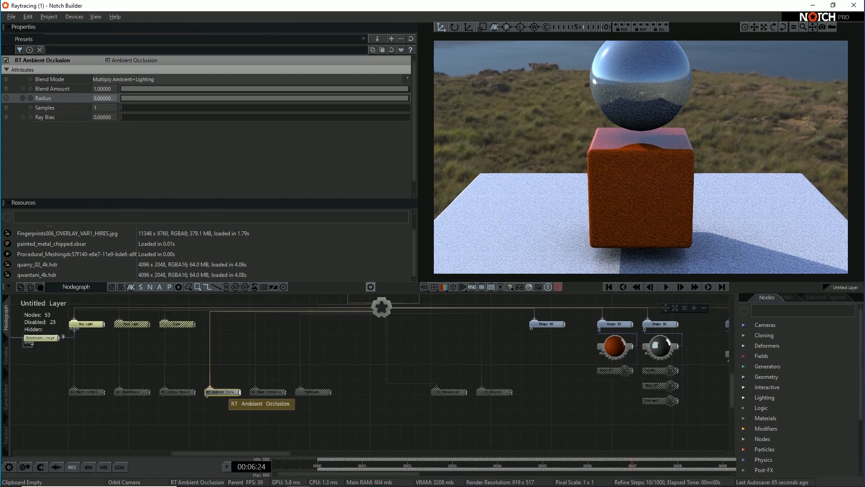
# Disable the RT Ambient Occlusion node and enable the RT Glass Refraction node
pyautogui.keyDown('shift'); pyautogui.click(260, 393); pyautogui.keyUp('shift')
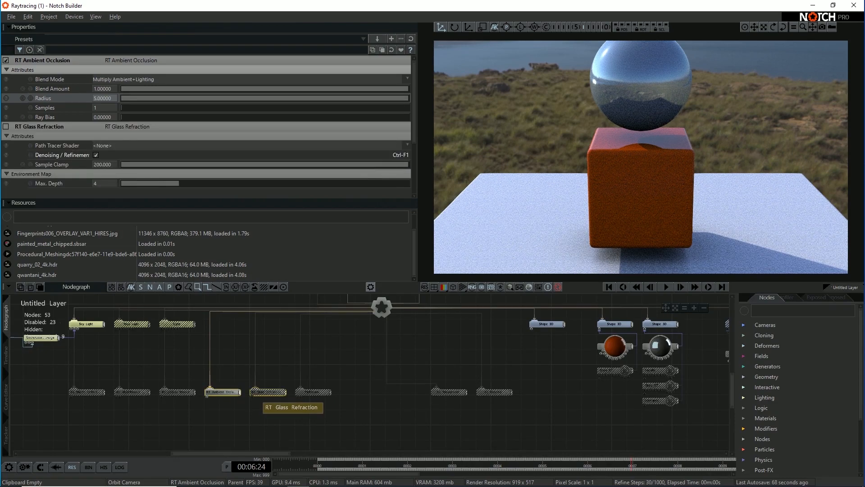
pyautogui.hotkey('ctrl', 'e')
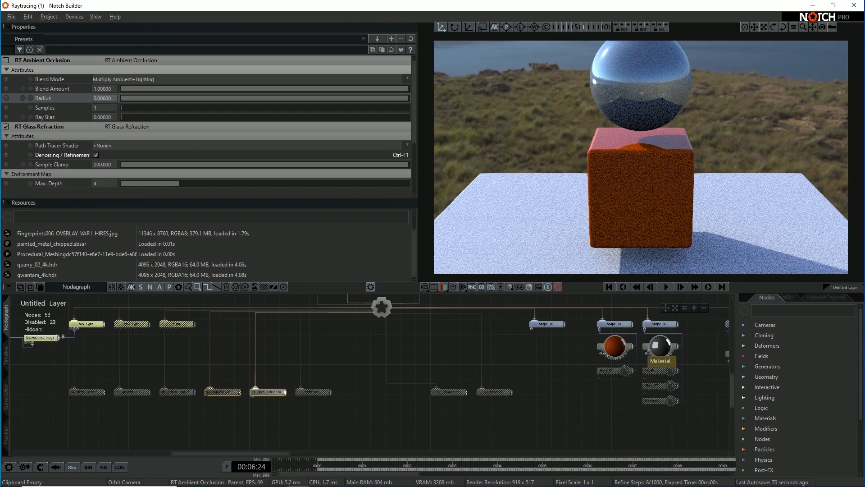
# Enable the cube's Glass RT Material node and disable its standard orange Material node
pyautogui.click(613, 371)
pyautogui.hotkey('ctrl', 'e')
pyautogui.click(605, 350)
pyautogui.hotkey('ctrl', 'e')
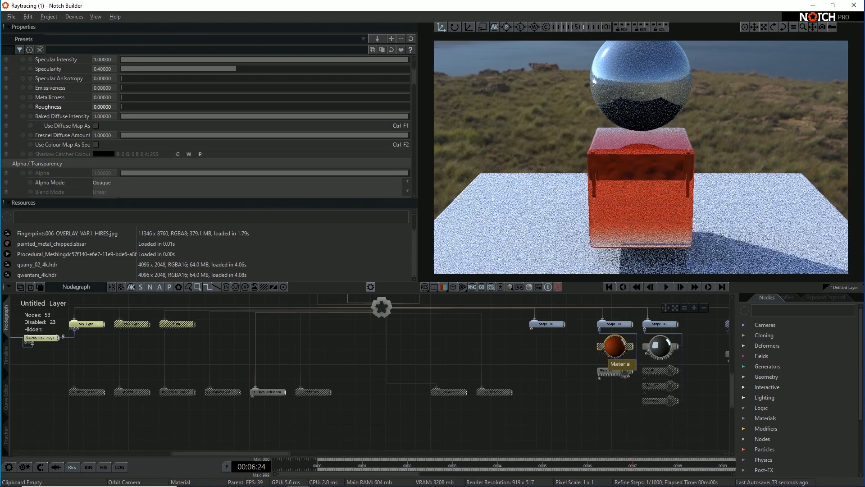
# Examine the refraction through the glass cube from low and high angles, along with the Glass RT Material and RT Glass Refraction settings
pyautogui.moveTo(641, 181); pyautogui.dragTo(610, 99, button='right')
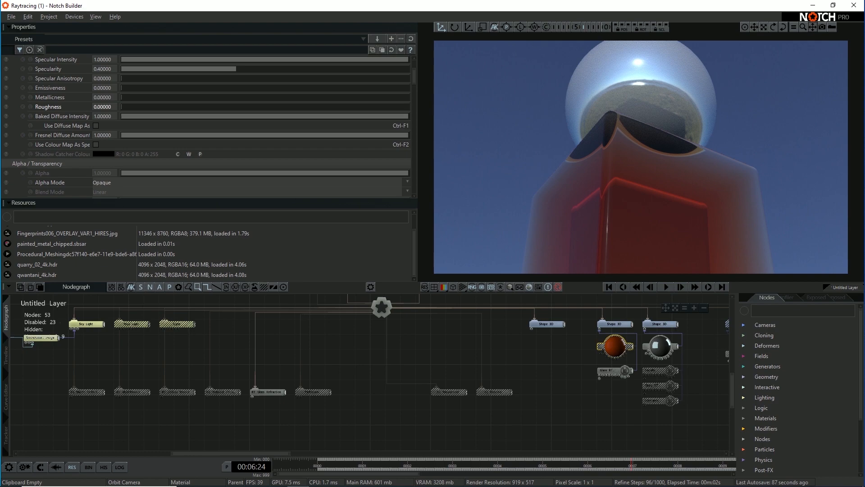
pyautogui.moveTo(611, 99)
pyautogui.mouseDown(button='right')
pyautogui.moveTo(581, 101)
pyautogui.moveTo(617, 102)
pyautogui.mouseUp(button='right')
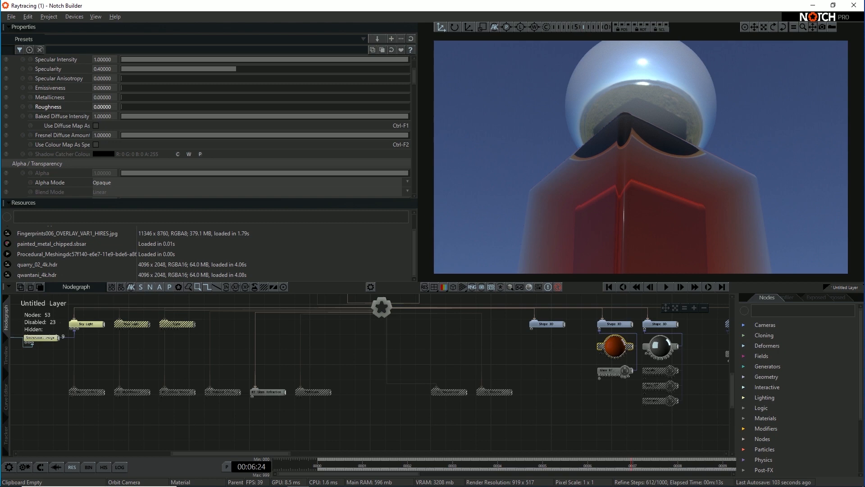
pyautogui.moveTo(640, 157)
pyautogui.mouseDown(button='right')
pyautogui.moveTo(667, 155)
pyautogui.moveTo(649, 163)
pyautogui.mouseUp(button='right')
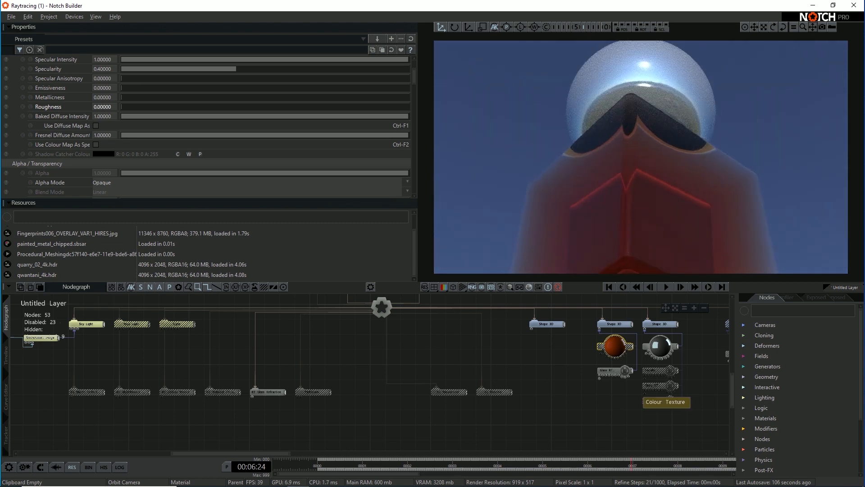
pyautogui.click(613, 371)
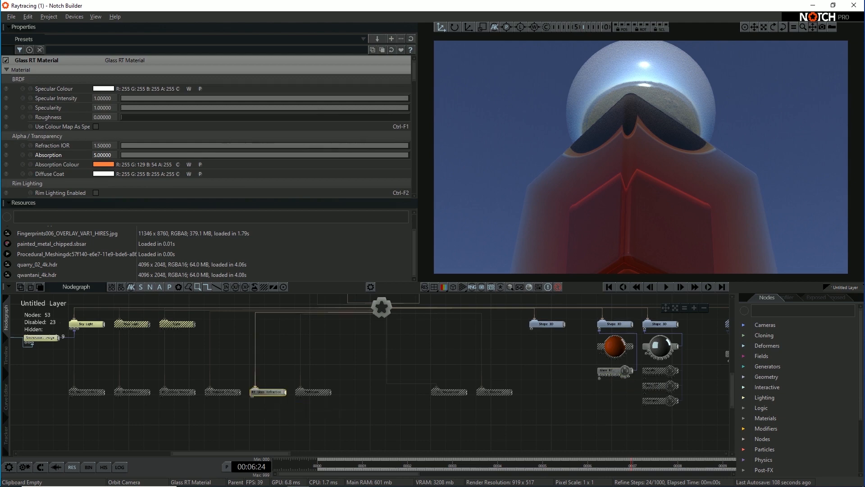
pyautogui.click(269, 392)
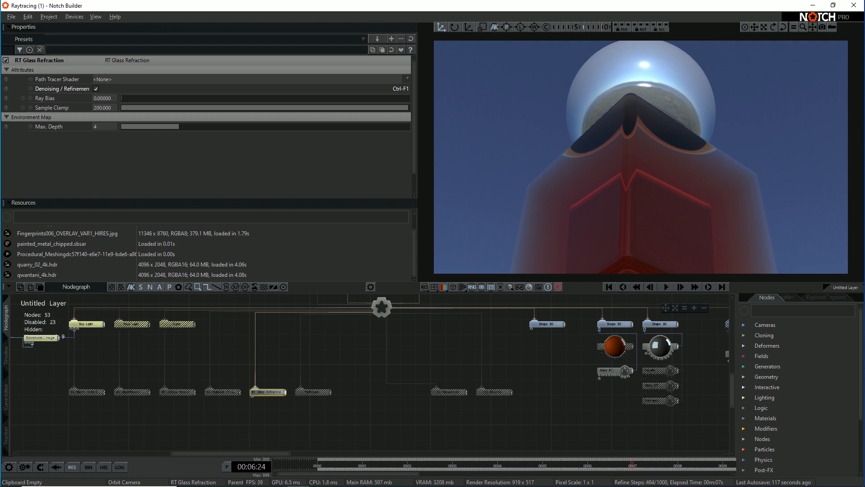
pyautogui.moveTo(640, 135); pyautogui.dragTo(653, 244, button='middle')
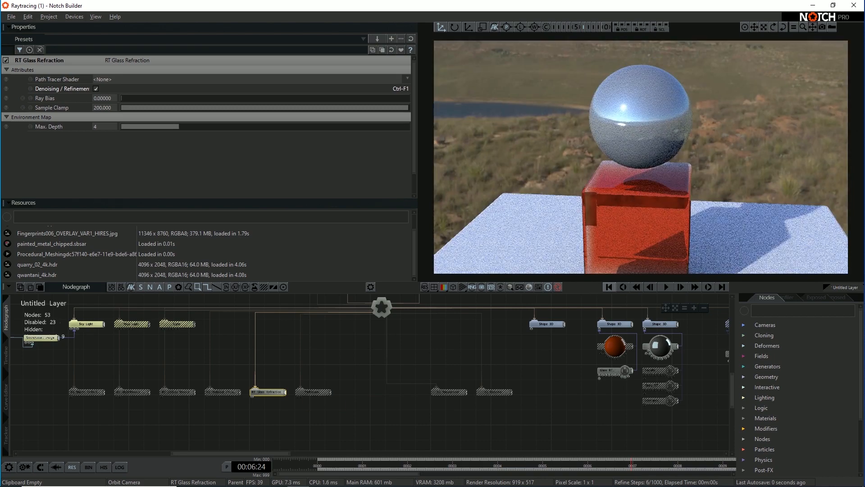
# Disable the RT Glass Refraction node and enable the Pathtracer node to view the scene fully path traced
pyautogui.click(314, 392)
pyautogui.click(271, 393)
pyautogui.press('d')
pyautogui.click(313, 393)
pyautogui.press('d')
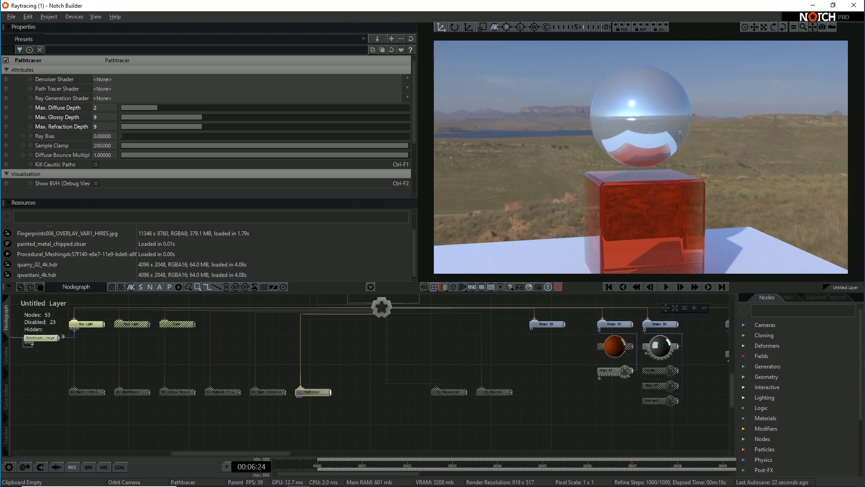
pyautogui.moveTo(662, 158); pyautogui.dragTo(618, 157, button='middle')
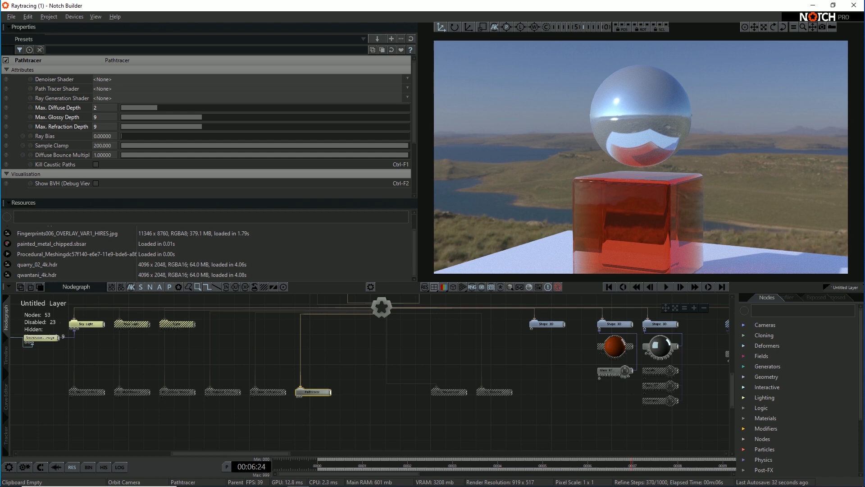
# Set the Pathtracer's Max. Glossy Depth and Max. Refraction Depth to 1 to compare the sphere and glass cube
pyautogui.click(102, 107)
pyautogui.click(103, 117)
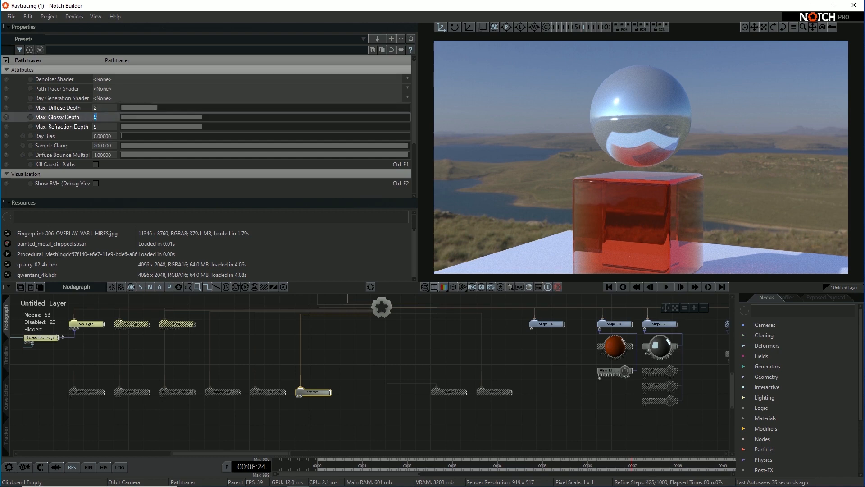
pyautogui.write('1')
pyautogui.press('Return')
pyautogui.click(103, 126)
pyautogui.write('1')
pyautogui.press('Return')
pyautogui.moveTo(649, 135); pyautogui.dragTo(680, 180, button='right')
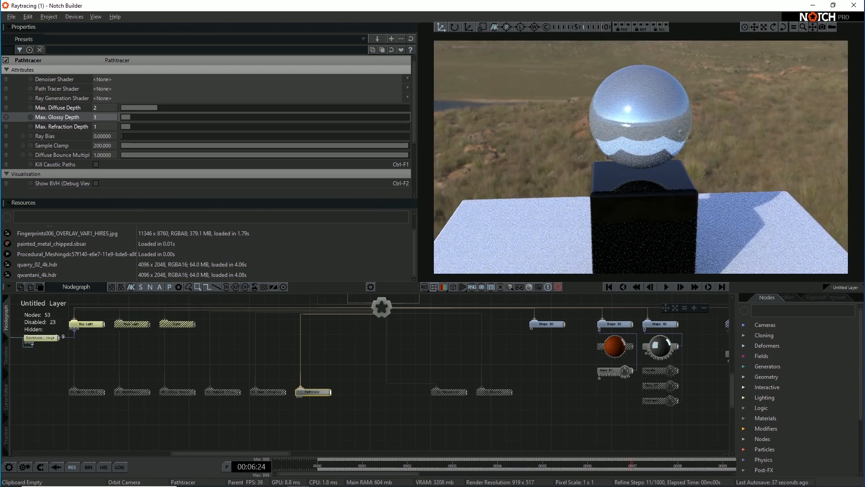
# Raise the Pathtracer's Max. Glossy Depth and Max. Refraction Depth to 5
pyautogui.click(104, 117)
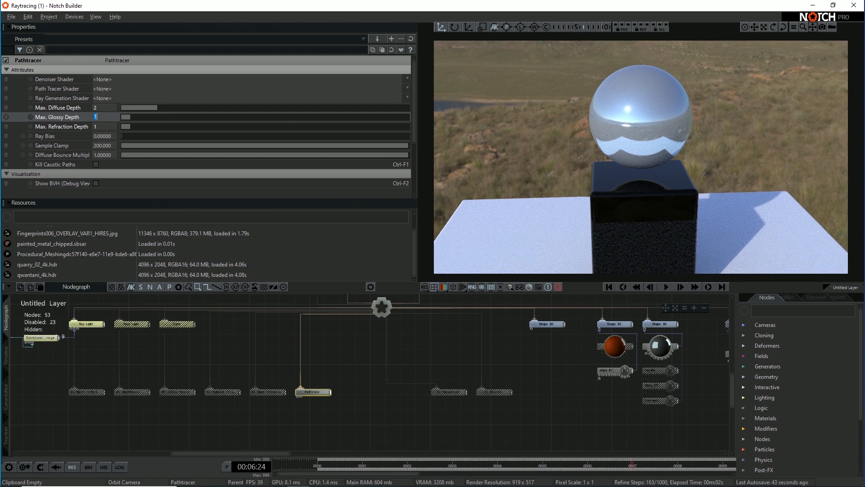
pyautogui.write('2')
pyautogui.write('4')
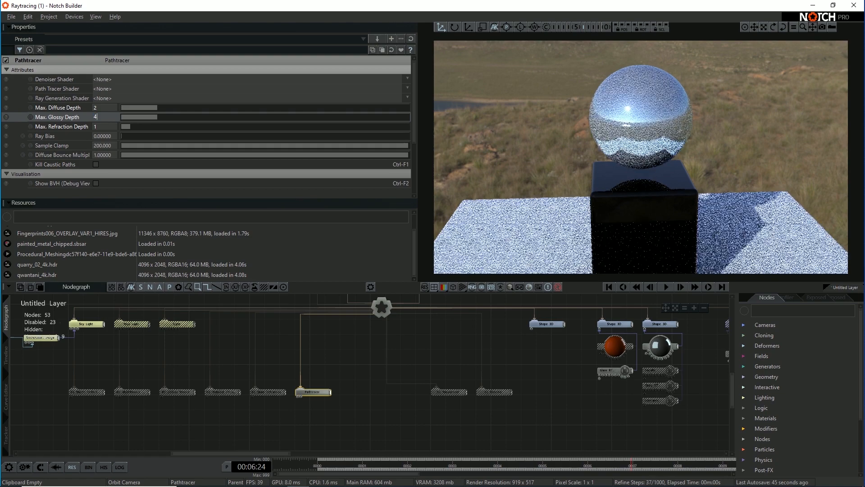
pyautogui.press('Tab')
pyautogui.write('4')
pyautogui.press('BackSpace')
pyautogui.write('5')
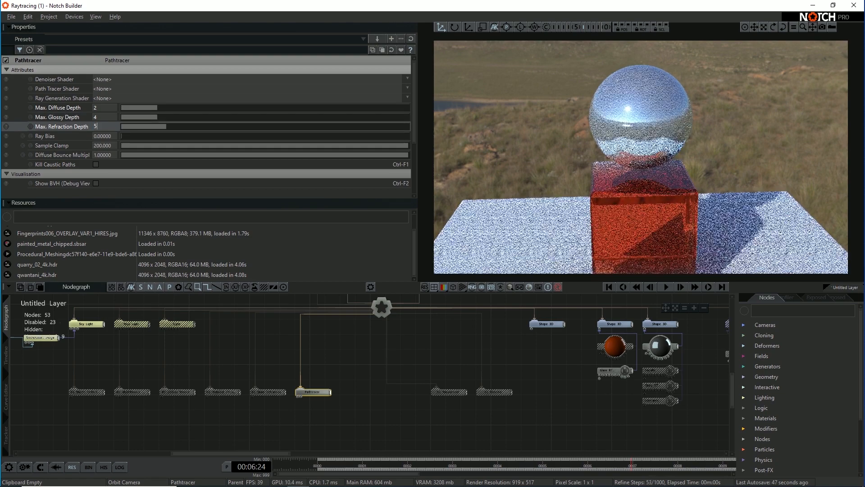
pyautogui.press('Up')
pyautogui.write('5')
pyautogui.press('Down')
# Examine the path-traced glass cube and sphere from several angles and distances, playing the timeline briefly
pyautogui.moveTo(641, 157); pyautogui.dragTo(615, 151, button='right')
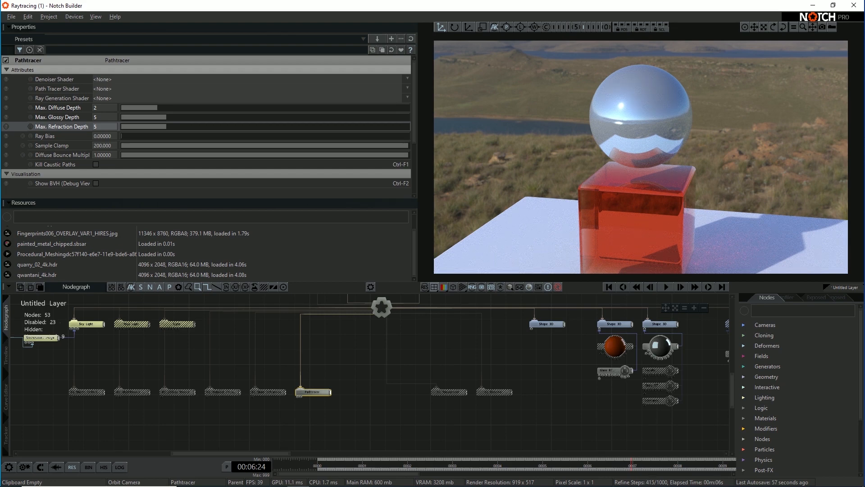
pyautogui.scroll(-2, 641, 157)
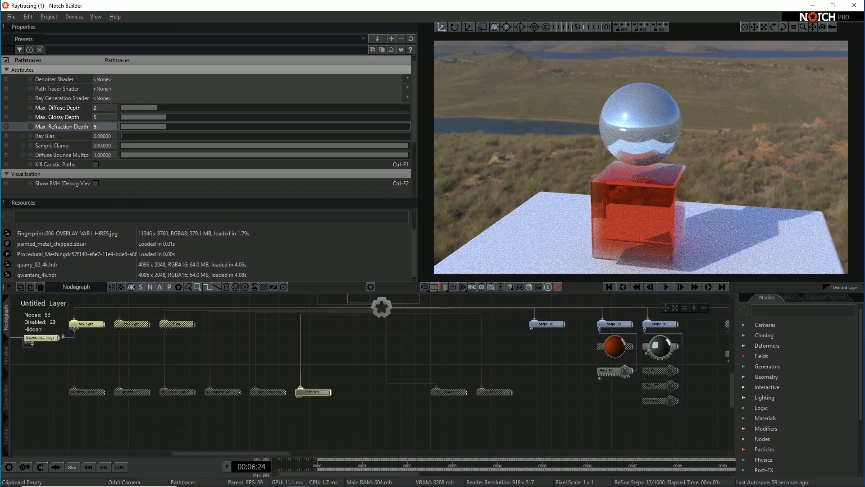
pyautogui.scroll(5, 641, 157)
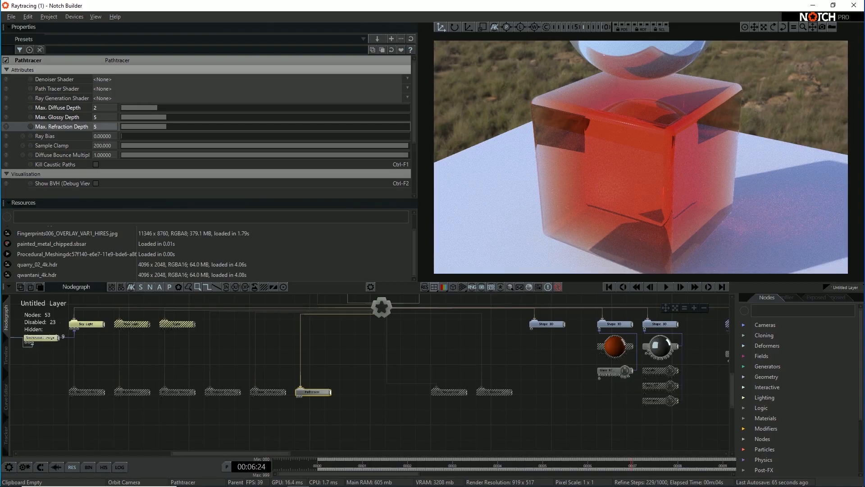
pyautogui.scroll(-4, 640, 157)
pyautogui.moveTo(641, 157); pyautogui.dragTo(694, 126)
pyautogui.scroll(-2, 640, 157)
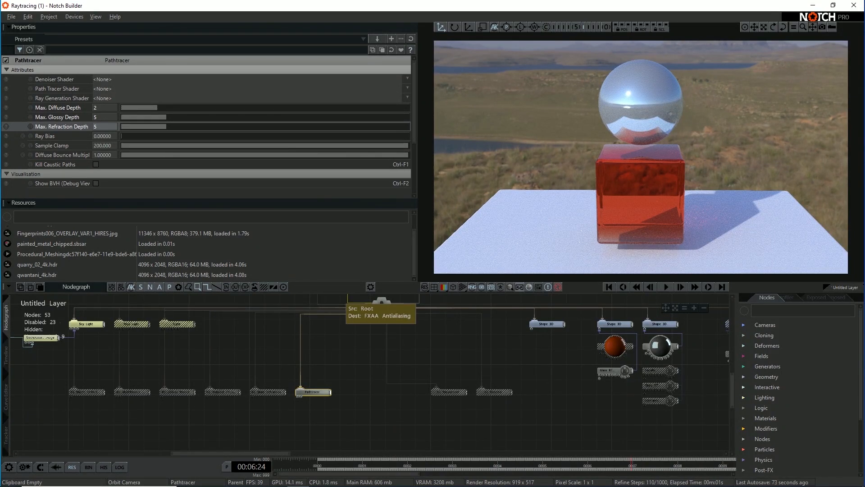
pyautogui.press('space')
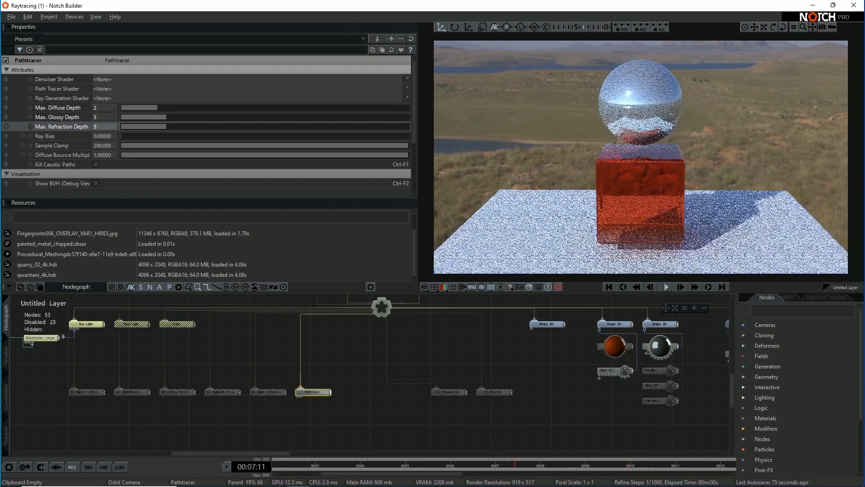
pyautogui.moveTo(581, 208); pyautogui.dragTo(604, 206)
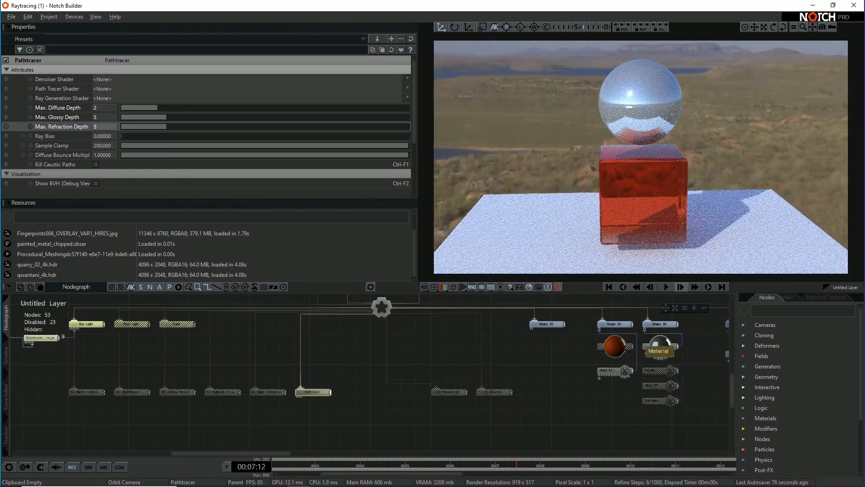
# Disable the cube's Glass RT Material node and re-enable its standard orange Material node
pyautogui.click(615, 370)
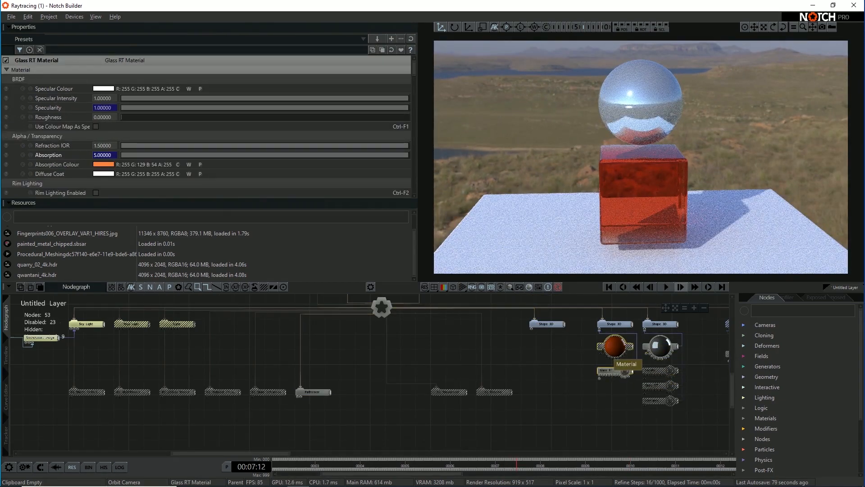
pyautogui.moveTo(622, 180); pyautogui.dragTo(642, 169)
pyautogui.scroll(2, 642, 169)
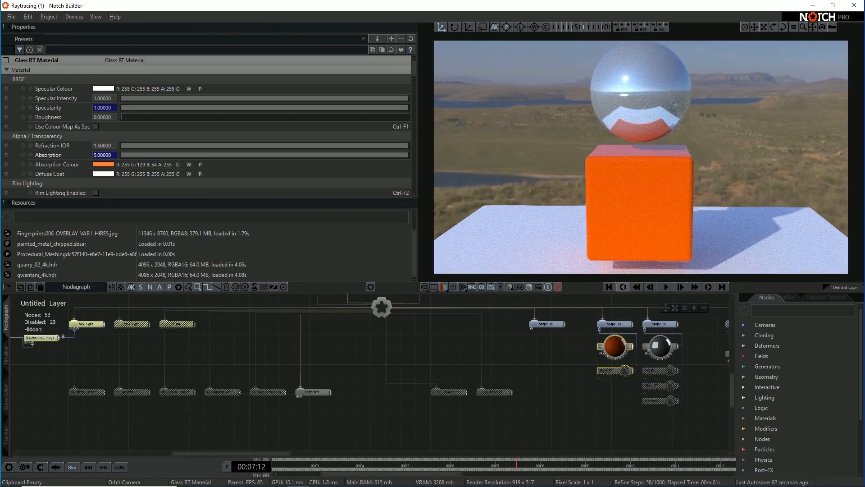
# Disable the sphere's standard Material node and enable its Metallic Material node
pyautogui.moveTo(697, 388); pyautogui.dragTo(447, 415, button='middle')
pyautogui.scroll(3, 597, 387)
pyautogui.scroll(1, 450, 397)
pyautogui.click(491, 374)
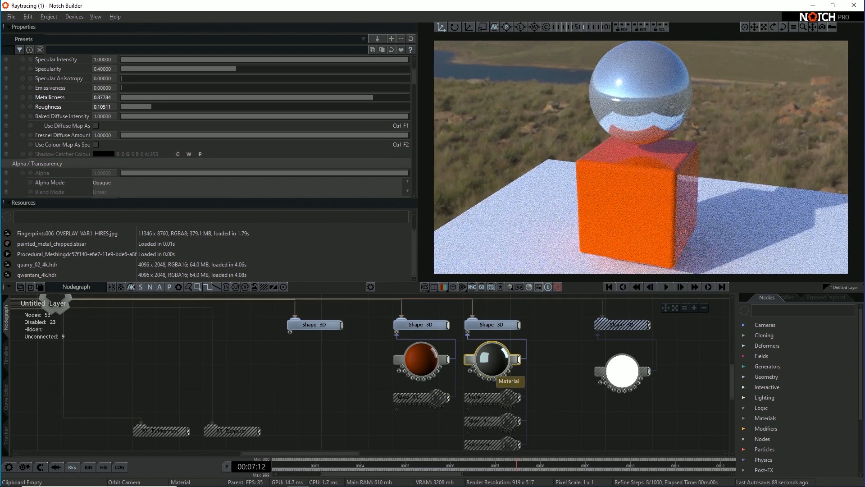
pyautogui.press('d')
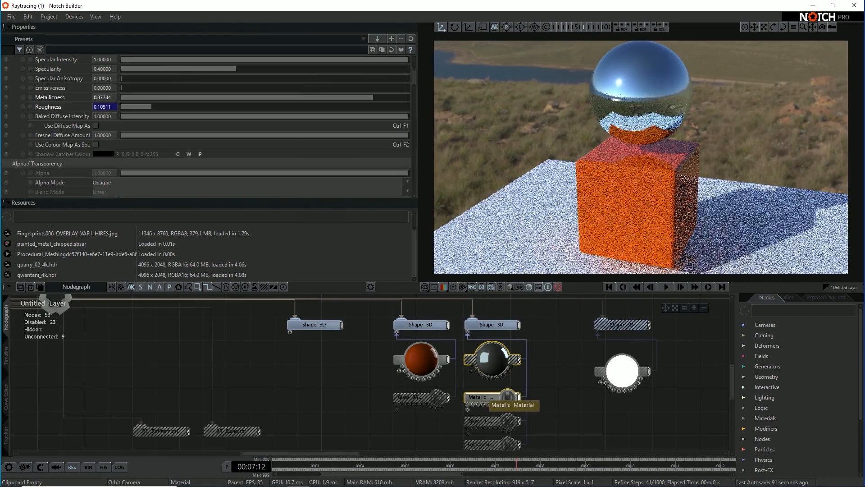
pyautogui.moveTo(608, 180); pyautogui.dragTo(627, 164, button='right')
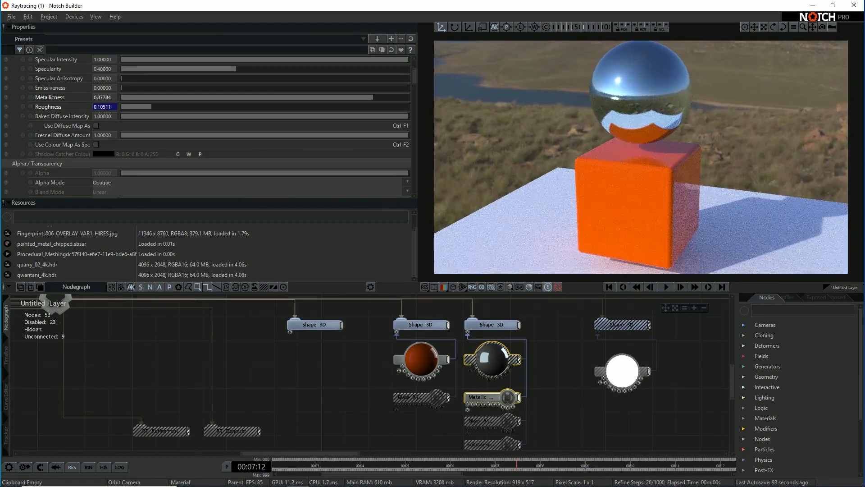
# Disable the sphere's Metallic Material node and enable its Glass RT Material node instead
pyautogui.click(505, 418)
pyautogui.keyDown('shift'); pyautogui.click(494, 397); pyautogui.keyUp('shift')
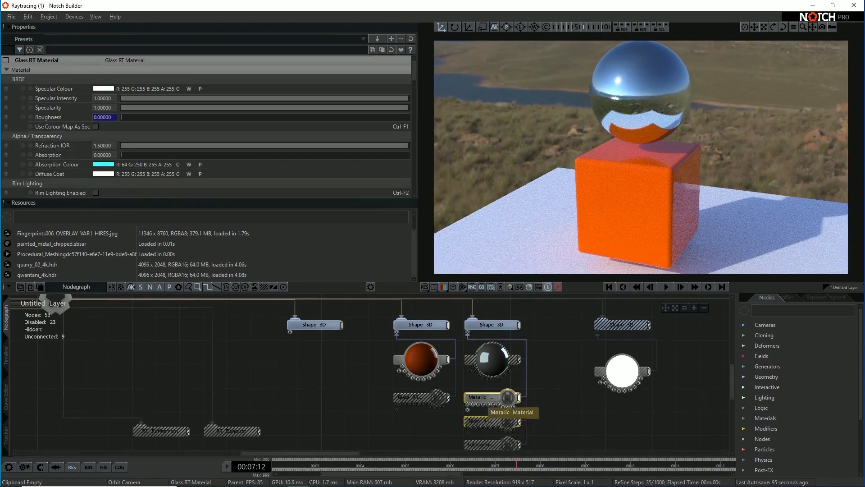
pyautogui.press('d')
pyautogui.moveTo(604, 171); pyautogui.dragTo(689, 156, button='right')
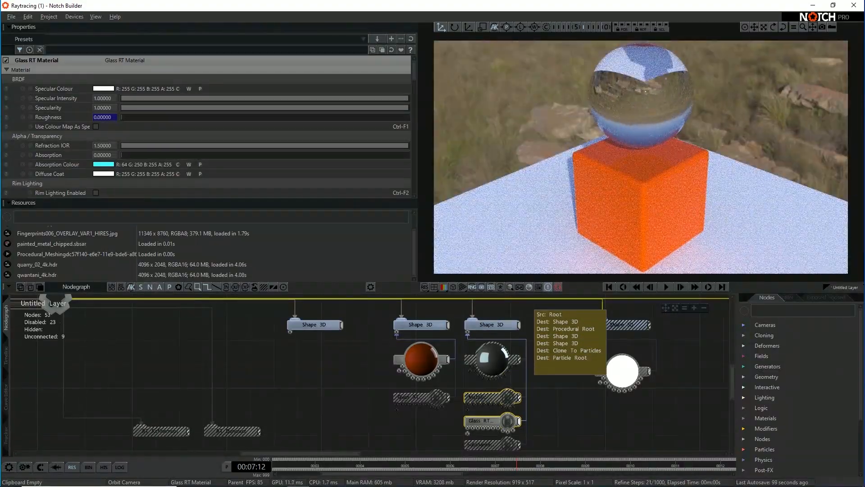
# Swap the sphere's Glass RT Material node for its Substance Material node and view the painted metal from another side
pyautogui.moveTo(496, 438); pyautogui.dragTo(506, 388, button='middle')
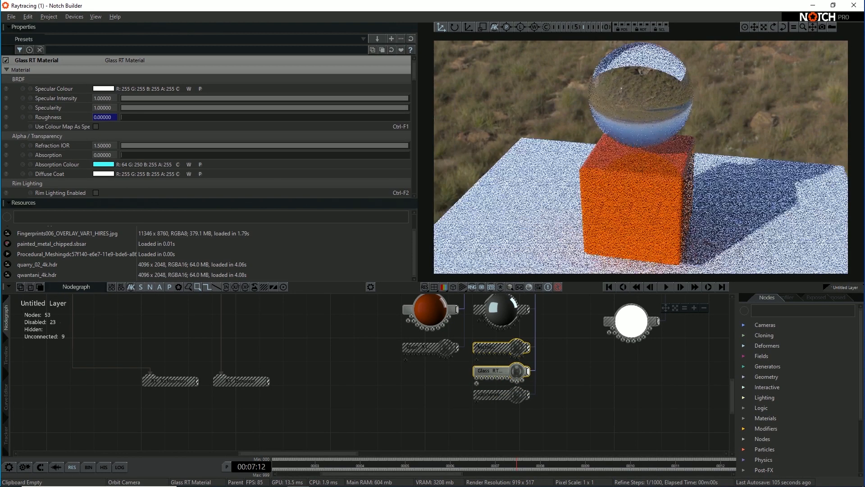
pyautogui.click(500, 395)
pyautogui.keyDown('shift'); pyautogui.click(491, 371); pyautogui.keyUp('shift')
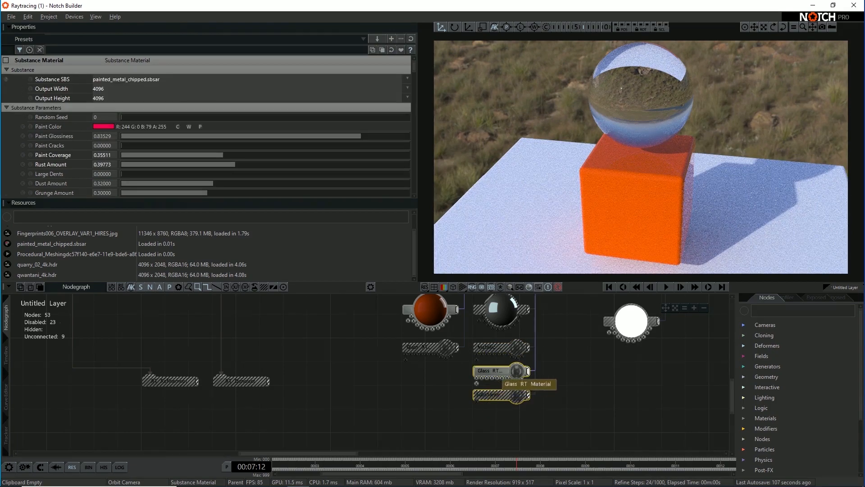
pyautogui.hotkey('ctrl', 'e')
pyautogui.moveTo(559, 212); pyautogui.dragTo(631, 207)
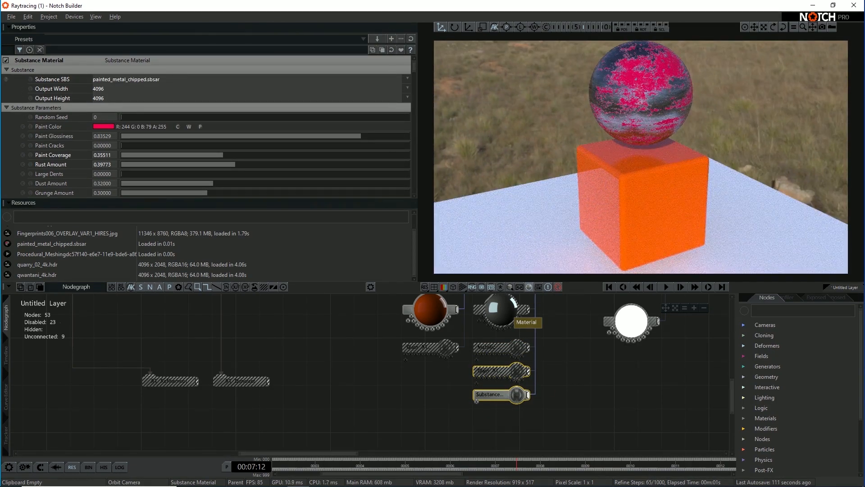
# Disable the sphere's Substance Material node and re-enable its standard Material node
pyautogui.click(502, 419)
pyautogui.click(496, 395)
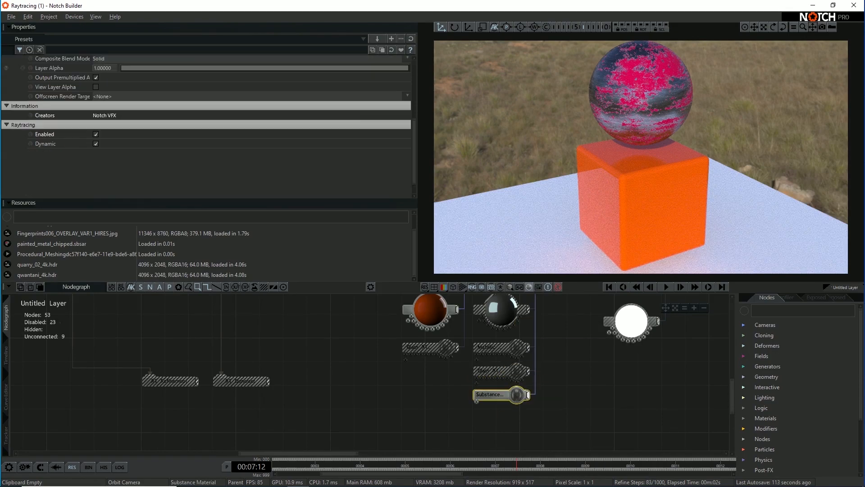
pyautogui.keyDown('shift'); pyautogui.click(501, 312); pyautogui.keyUp('shift')
pyautogui.hotkey('ctrl', 'e')
pyautogui.moveTo(648, 189); pyautogui.dragTo(599, 158, button='right')
# Disable the node that lights the scene from the environment image
pyautogui.scroll(-3, 619, 167)
pyautogui.moveTo(383, 342); pyautogui.dragTo(578, 412, button='middle')
pyautogui.moveTo(391, 449); pyautogui.dragTo(328, 411, button='middle')
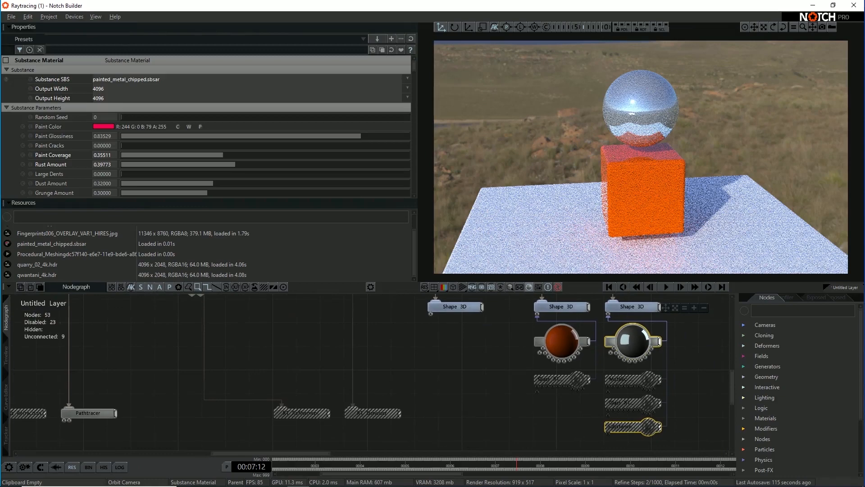
pyautogui.moveTo(676, 374); pyautogui.dragTo(450, 374, button='middle')
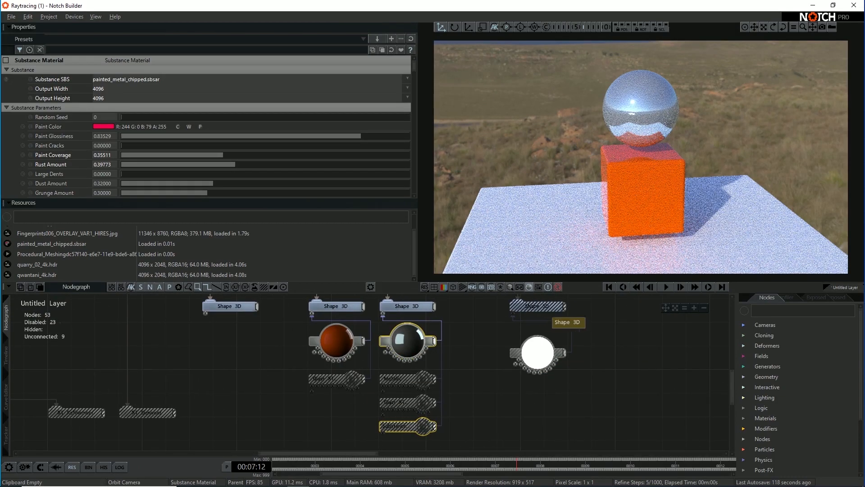
pyautogui.click(547, 309)
pyautogui.moveTo(644, 180); pyautogui.dragTo(604, 173, button='right')
pyautogui.moveTo(270, 379)
pyautogui.mouseDown(button='middle')
pyautogui.moveTo(666, 421)
pyautogui.moveTo(277, 389)
pyautogui.mouseUp(button='middle')
pyautogui.click(202, 377)
pyautogui.press('d')
# Enable the emissive sphere's Shape 3D node and try out its Emissive Material's Emissiveness, leaving it at 7
pyautogui.moveTo(694, 387); pyautogui.dragTo(261, 357, button='middle')
pyautogui.click(510, 348)
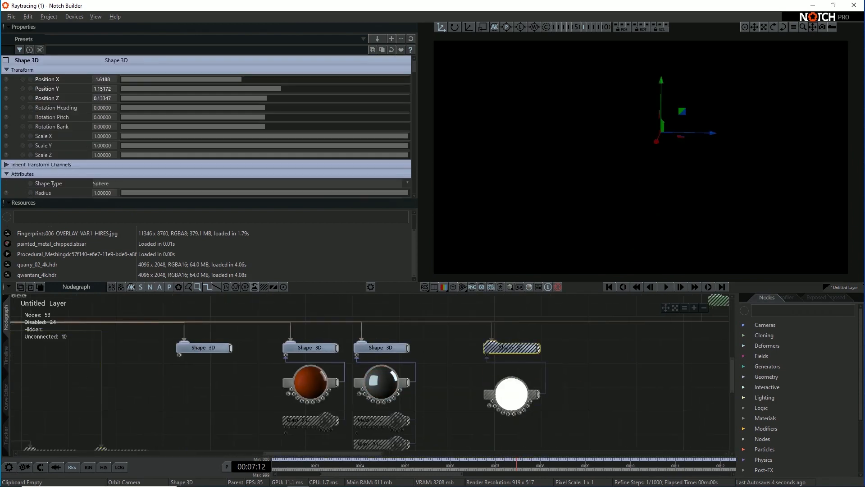
pyautogui.press('d')
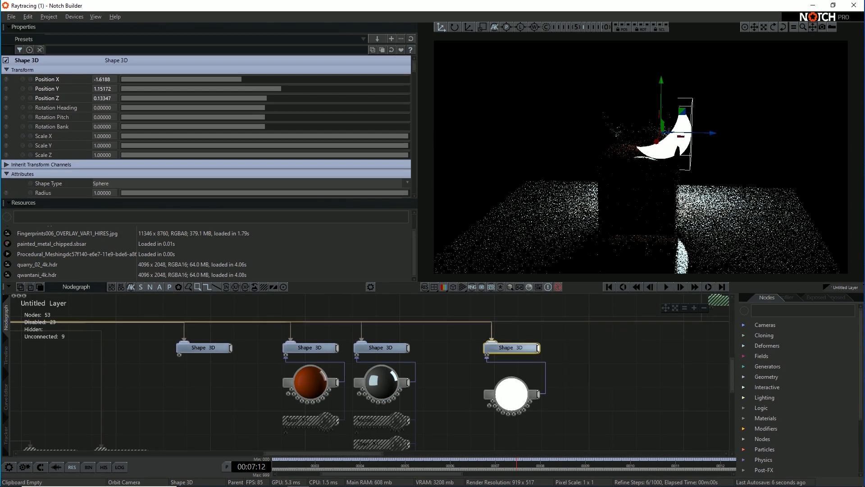
pyautogui.click(512, 394)
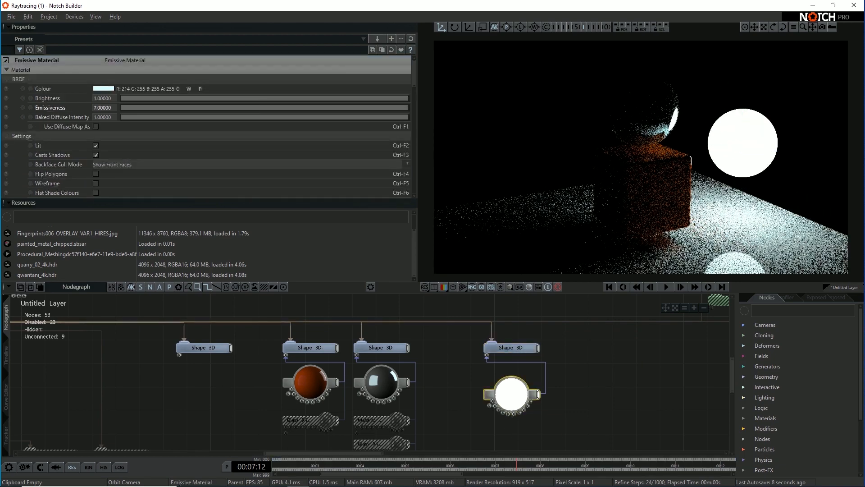
pyautogui.moveTo(225, 108); pyautogui.dragTo(409, 108)
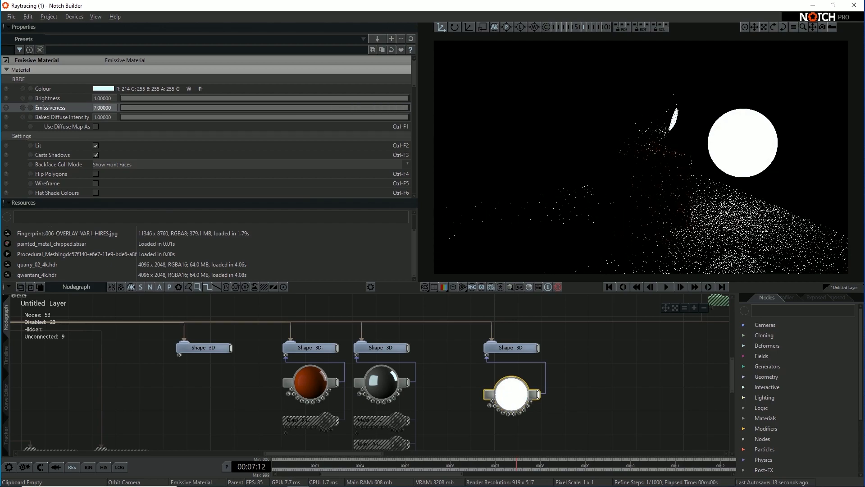
pyautogui.moveTo(676, 158)
pyautogui.mouseDown(button='middle')
pyautogui.moveTo(586, 160)
pyautogui.moveTo(676, 160)
pyautogui.moveTo(638, 164)
pyautogui.mouseUp(button='middle')
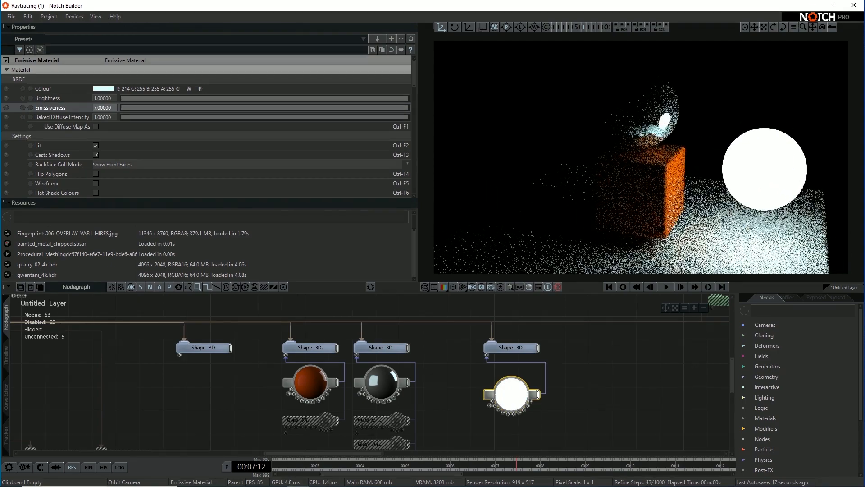
# Swap the Pathtracer for the RT Diffuse Bounce node to compare the emissive lighting, and switch back
pyautogui.moveTo(455, 435); pyautogui.dragTo(557, 296, button='middle')
pyautogui.moveTo(90, 315); pyautogui.dragTo(653, 411, button='middle')
pyautogui.click(501, 409)
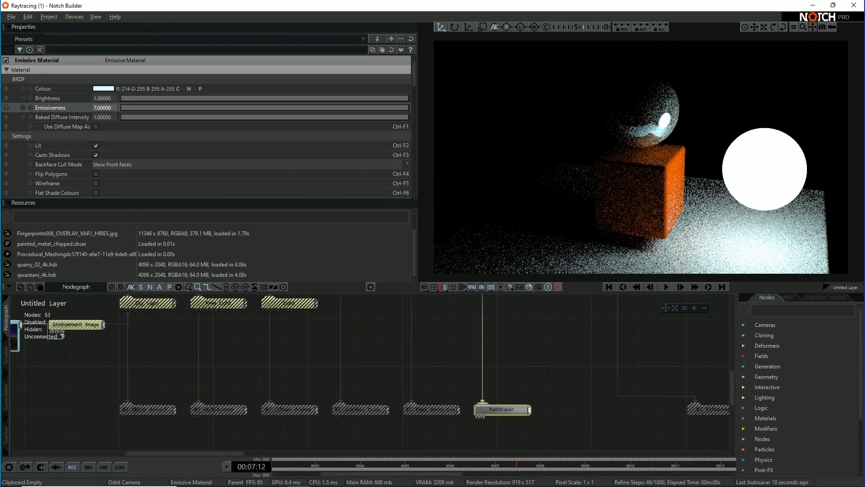
pyautogui.keyDown('shift'); pyautogui.click(296, 410); pyautogui.keyUp('shift')
pyautogui.hotkey('ctrl', 'e')
pyautogui.hotkey('ctrl', 'e')
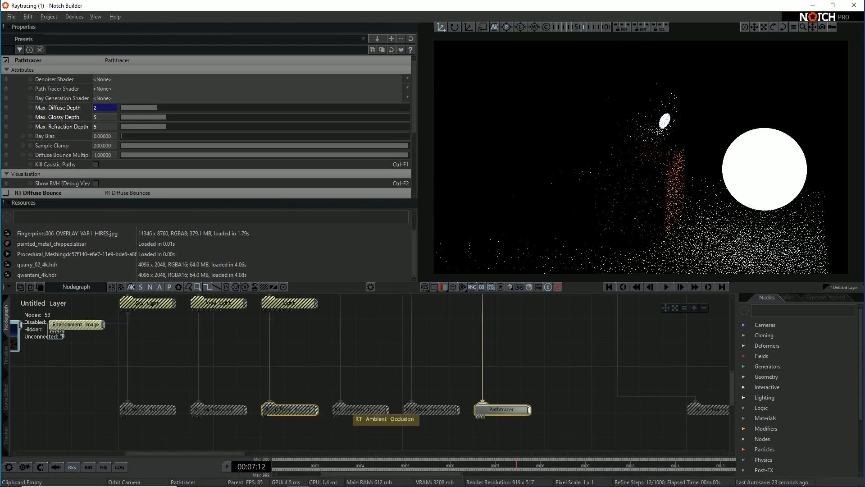
# Swap the Pathtracer for the RT Mirror Reflection node to compare the emissive lighting, and switch back
pyautogui.click(423, 411)
pyautogui.click(515, 411)
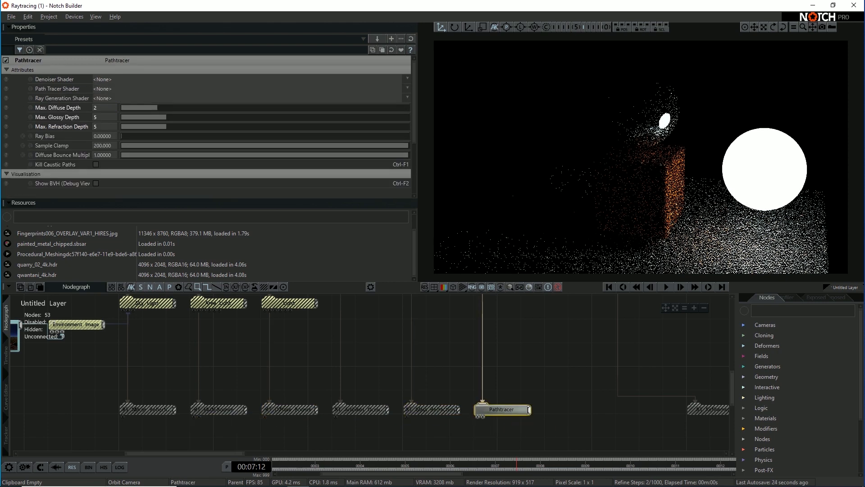
pyautogui.keyDown('shift'); pyautogui.click(149, 409); pyautogui.keyUp('shift')
pyautogui.hotkey('ctrl', 'e')
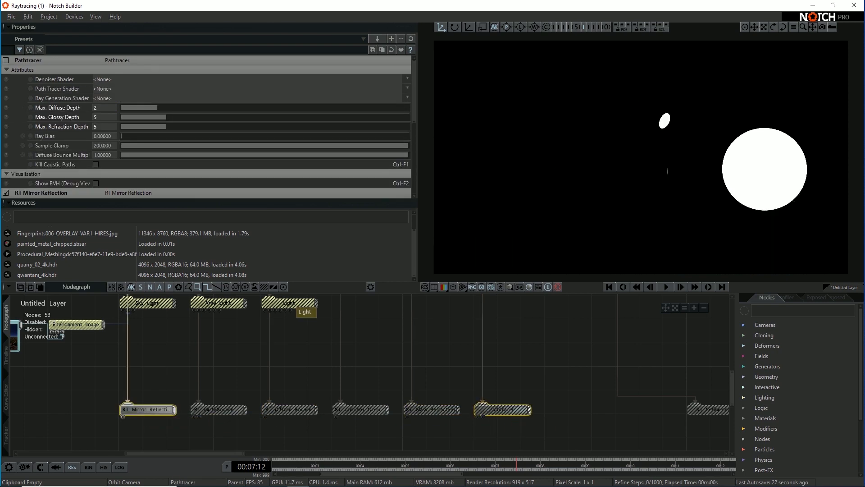
pyautogui.hotkey('ctrl', 'e')
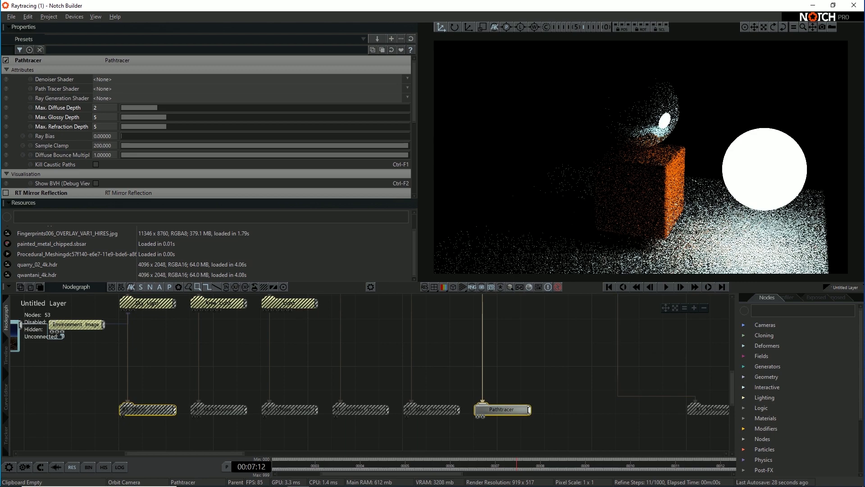
pyautogui.click(518, 432)
pyautogui.click(509, 410)
# Raise the emissive sphere to a Position Y of about 1.79
pyautogui.moveTo(666, 347); pyautogui.dragTo(38, 435, button='middle')
pyautogui.moveTo(653, 171)
pyautogui.mouseDown(button='middle')
pyautogui.moveTo(581, 178)
pyautogui.moveTo(708, 174)
pyautogui.moveTo(638, 174)
pyautogui.moveTo(665, 180)
pyautogui.mouseUp(button='middle')
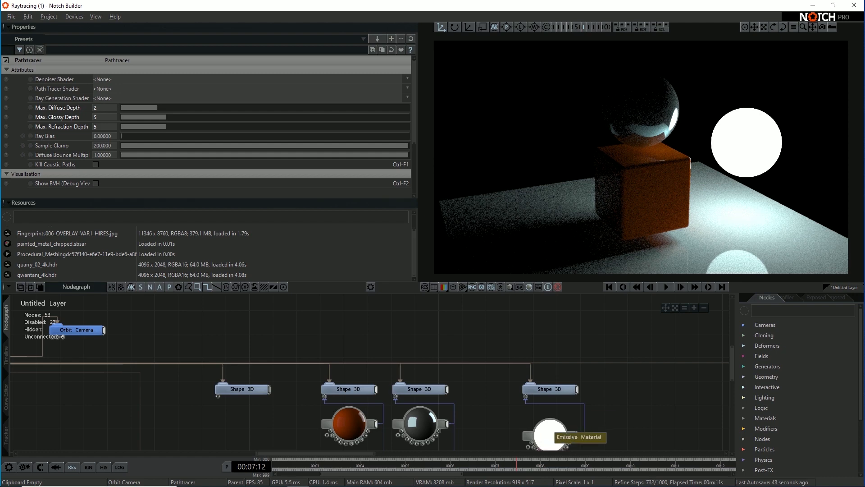
pyautogui.click(550, 389)
pyautogui.moveTo(749, 95); pyautogui.dragTo(750, 58)
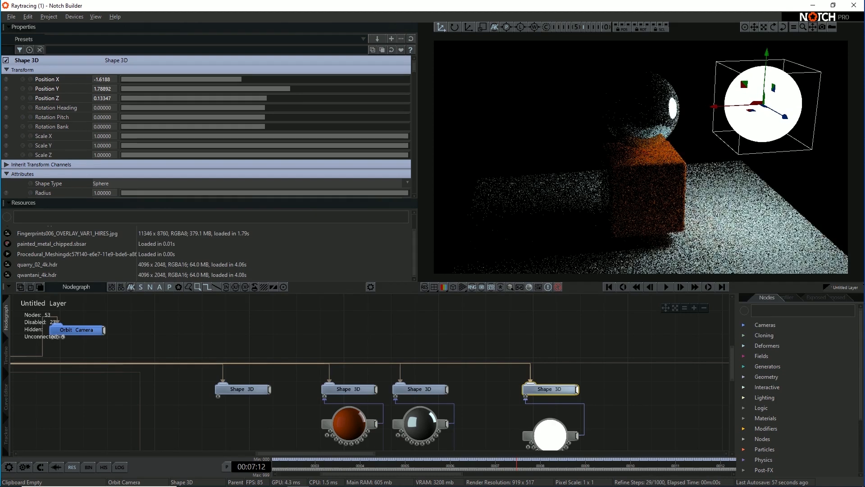
# Find the RT Refinement node under the Root node and enable it
pyautogui.moveTo(271, 401); pyautogui.dragTo(690, 357, button='middle')
pyautogui.moveTo(435, 439); pyautogui.dragTo(530, 360, button='middle')
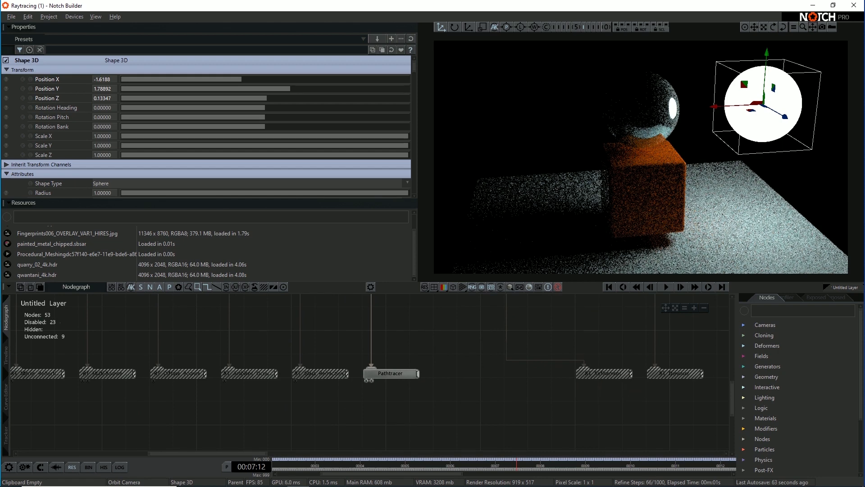
pyautogui.moveTo(606, 371); pyautogui.dragTo(490, 421, button='middle')
pyautogui.scroll(-1, 535, 442)
pyautogui.click(490, 422)
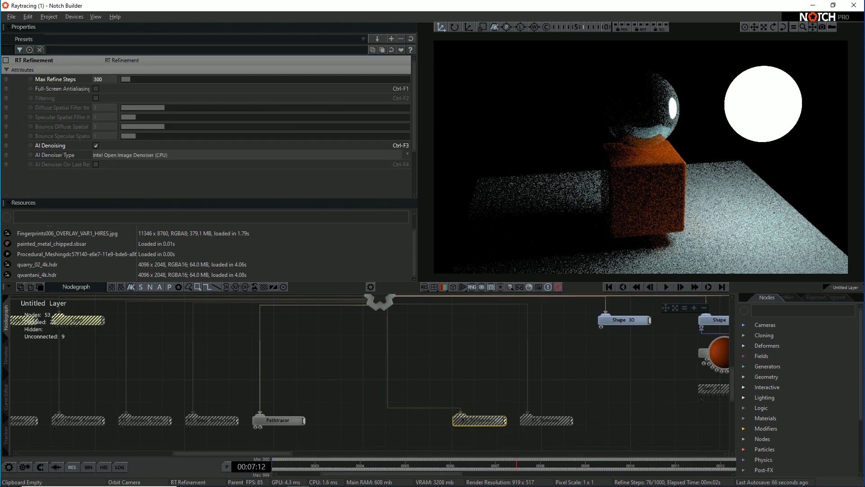
pyautogui.moveTo(381, 314); pyautogui.dragTo(371, 315, button='middle')
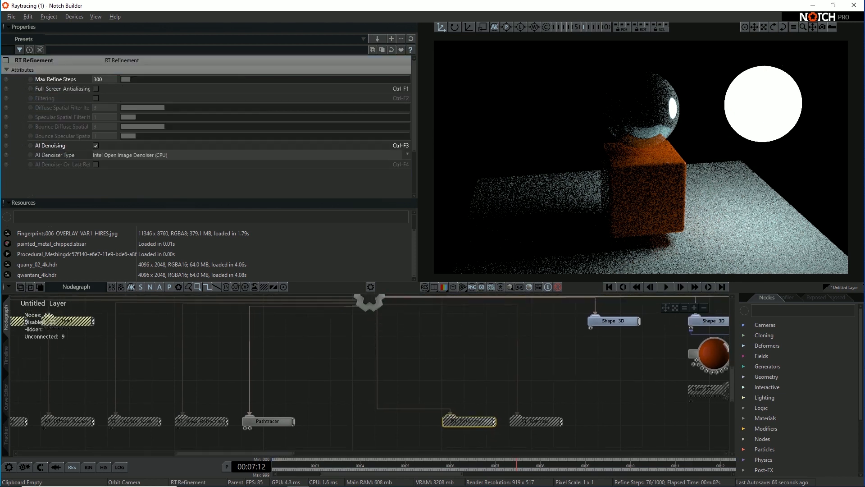
pyautogui.click(370, 302)
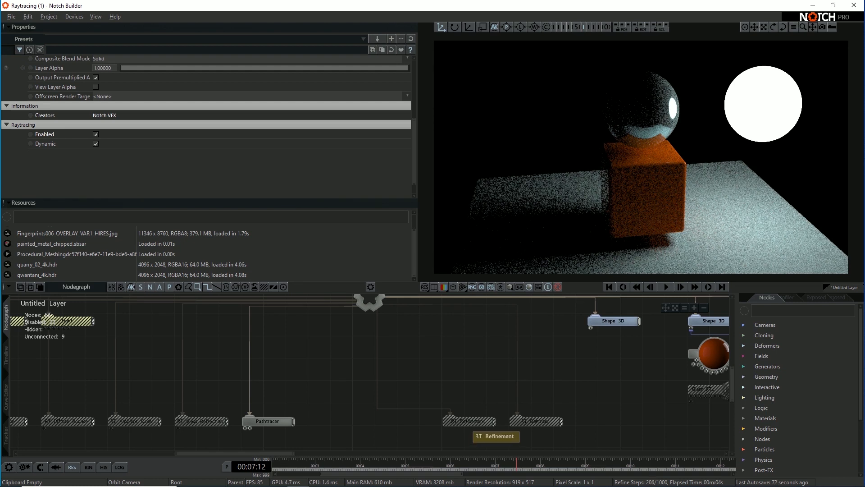
pyautogui.moveTo(468, 422); pyautogui.dragTo(464, 429, button='middle')
pyautogui.click(465, 427)
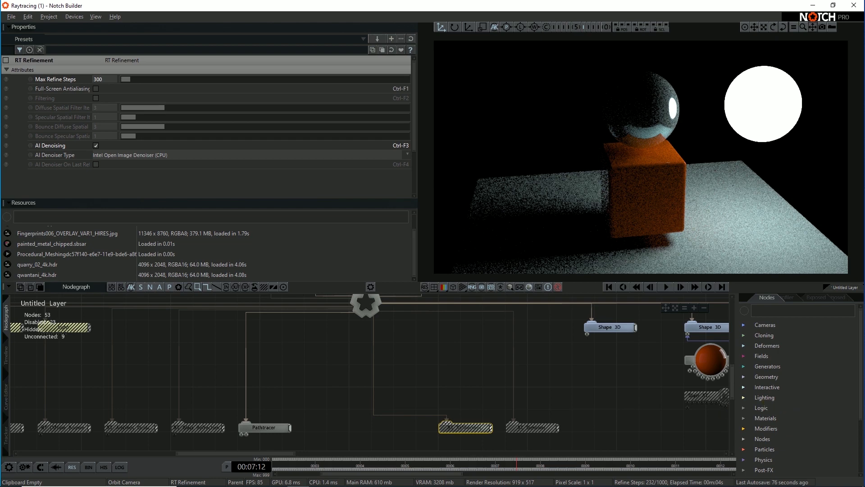
pyautogui.click(491, 428)
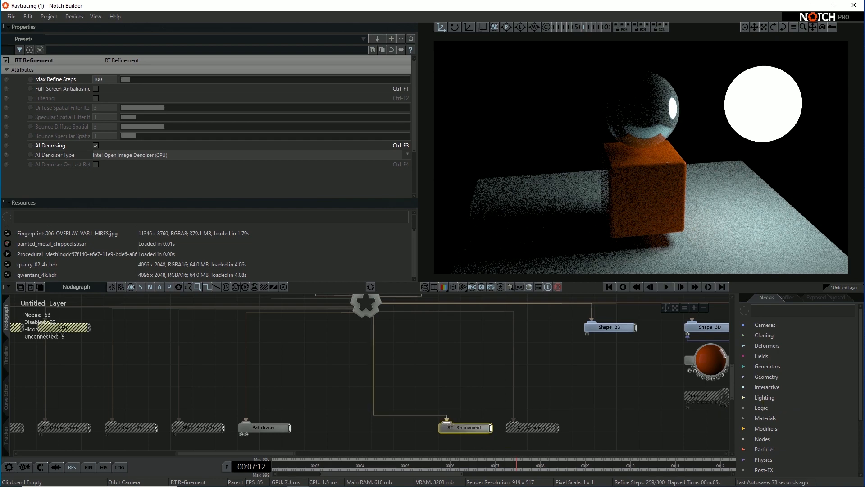
# Turn off AI Denoising on the RT Refinement node and set Max Refine Steps to 10
pyautogui.hotkey('ctrl', 'F3')
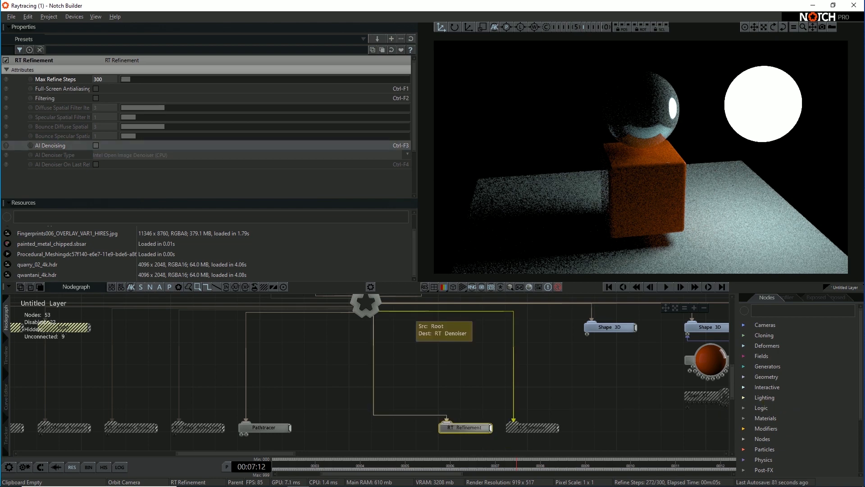
pyautogui.moveTo(640, 158)
pyautogui.mouseDown(button='middle')
pyautogui.moveTo(629, 158)
pyautogui.moveTo(665, 155)
pyautogui.mouseUp(button='middle')
pyautogui.write('10')
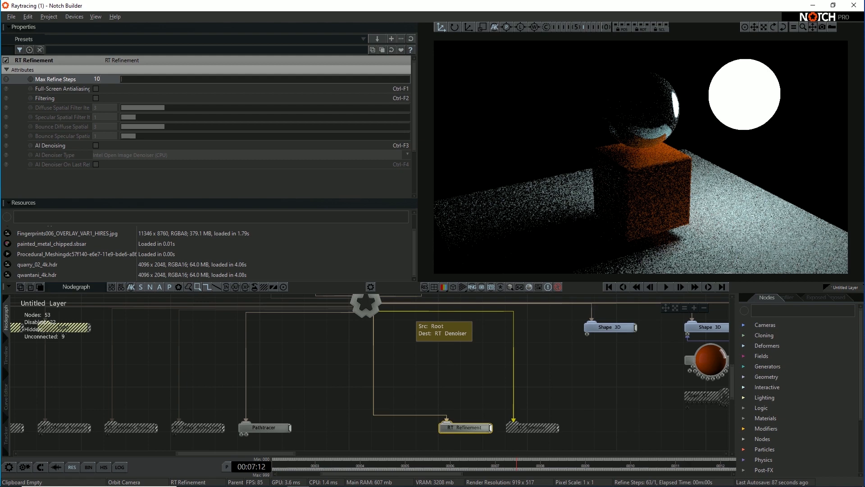
pyautogui.press('Tab')
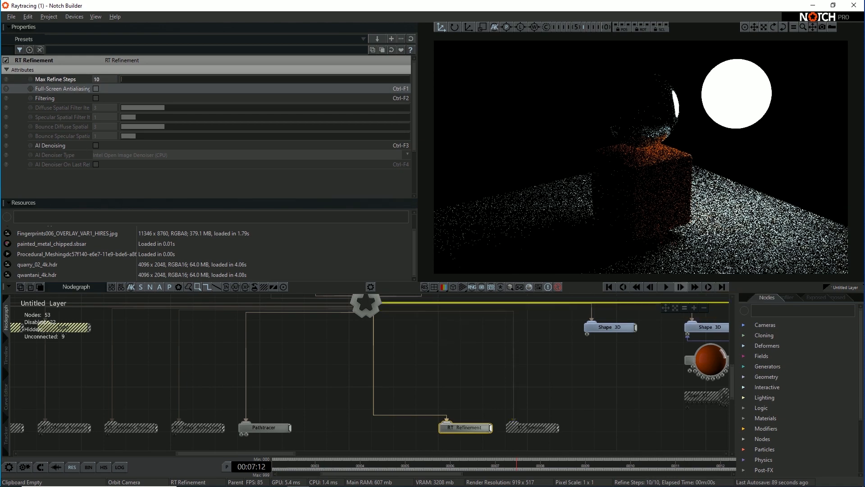
# Set the RT Refinement node's Max Refine Steps to 100 and view the cube and sphere up close
pyautogui.click(104, 79)
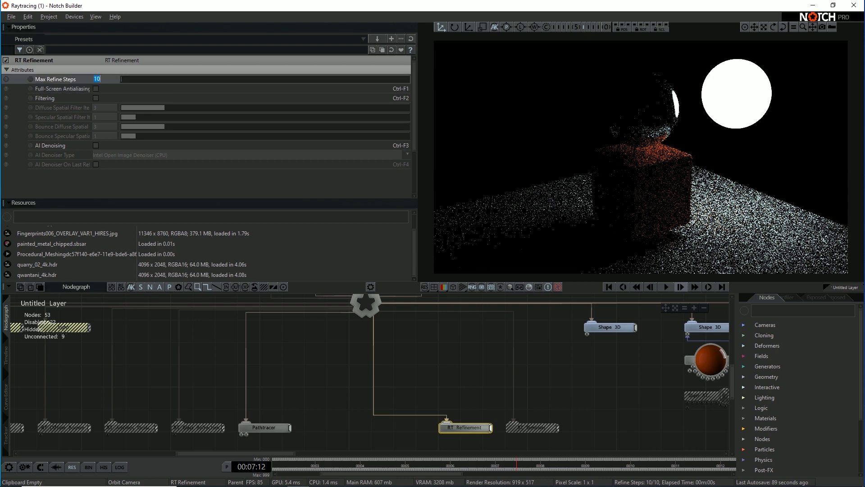
pyautogui.write('0')
pyautogui.press('Return')
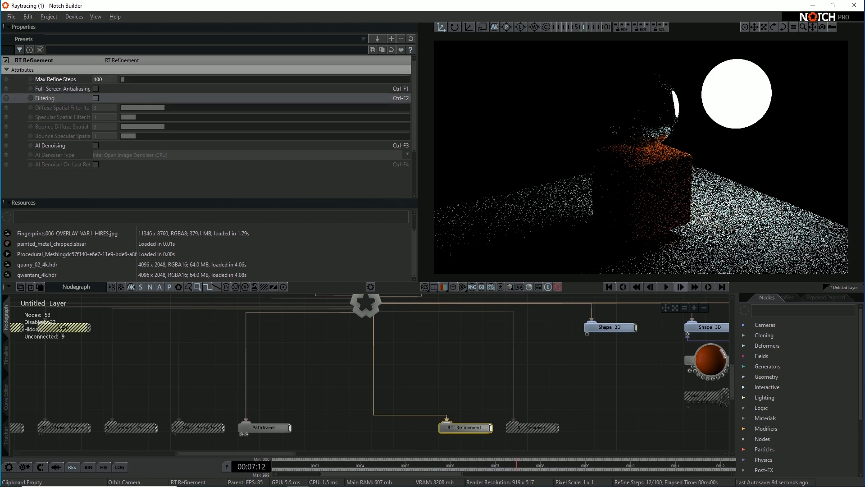
pyautogui.moveTo(641, 157); pyautogui.dragTo(659, 157, button='right')
pyautogui.scroll(3, 641, 157)
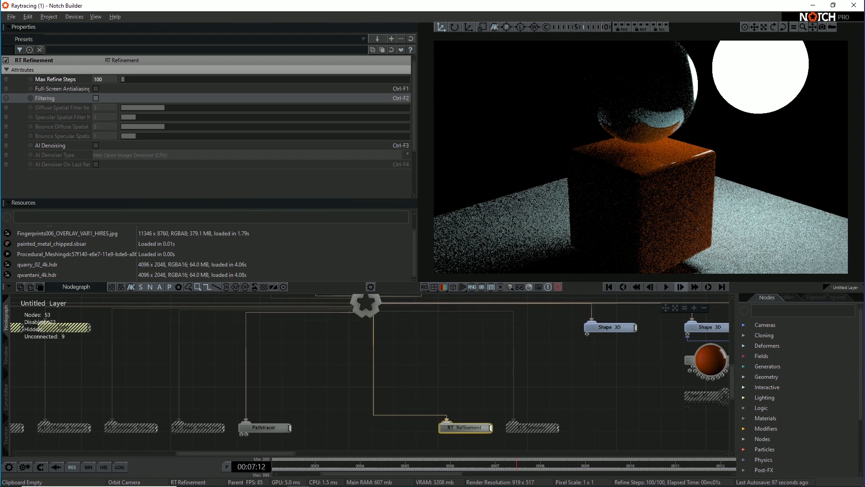
# Enable Filtering on the RT Refinement node and set the diffuse spatial filter iterations to 5 and the specular ones to 3
pyautogui.hotkey('ctrl', 'F2')
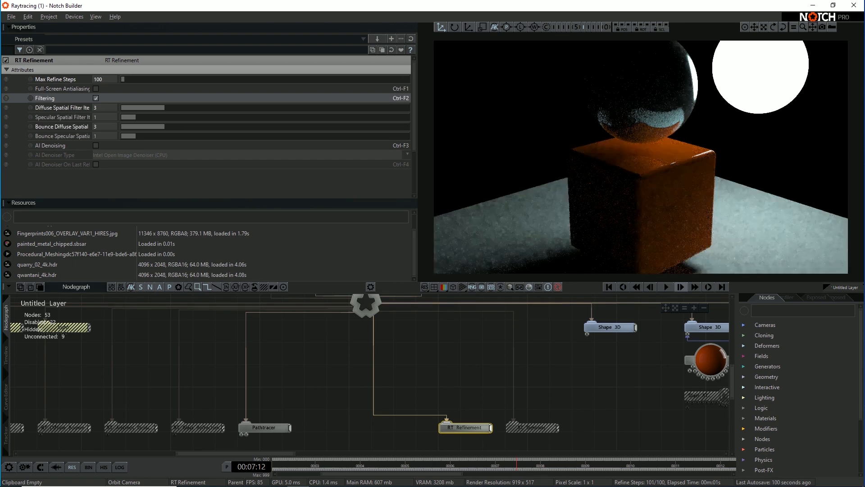
pyautogui.scroll(-2, 641, 157)
pyautogui.click(103, 108)
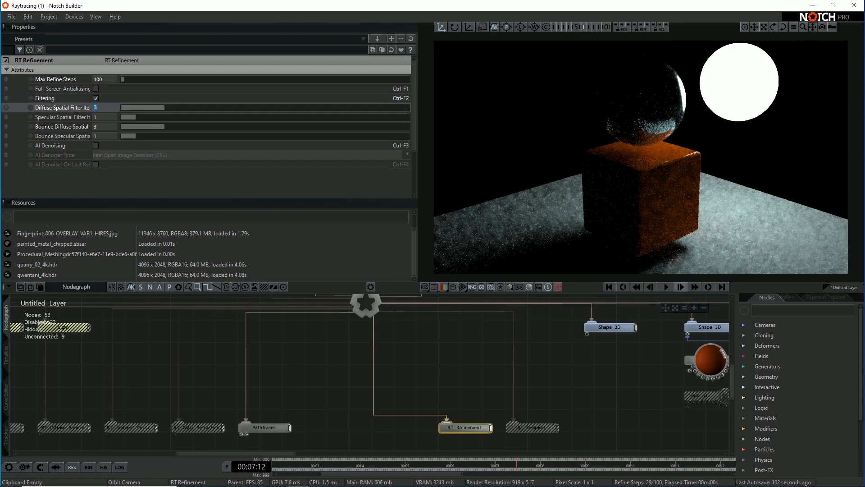
pyautogui.press('Tab')
pyautogui.write('3')
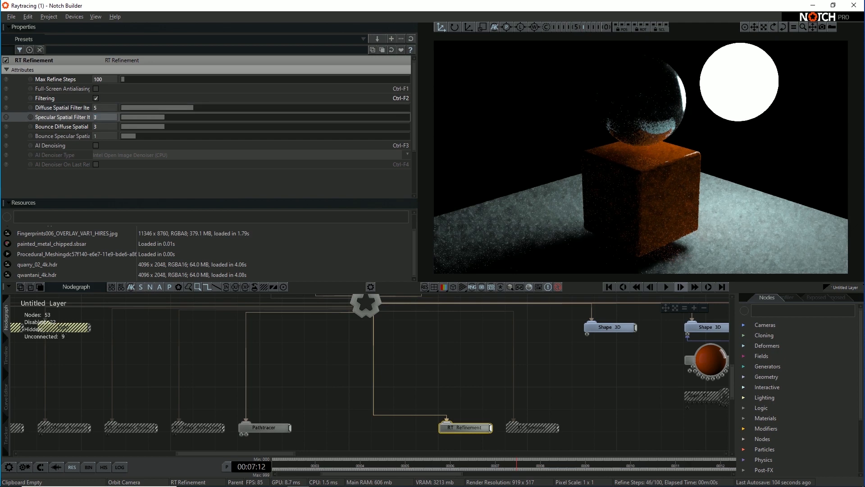
# Set the RT Refinement node's diffuse spatial filter iterations to 15 and the bounce diffuse ones to 5
pyautogui.click(103, 107)
pyautogui.write('15')
pyautogui.press('Tab')
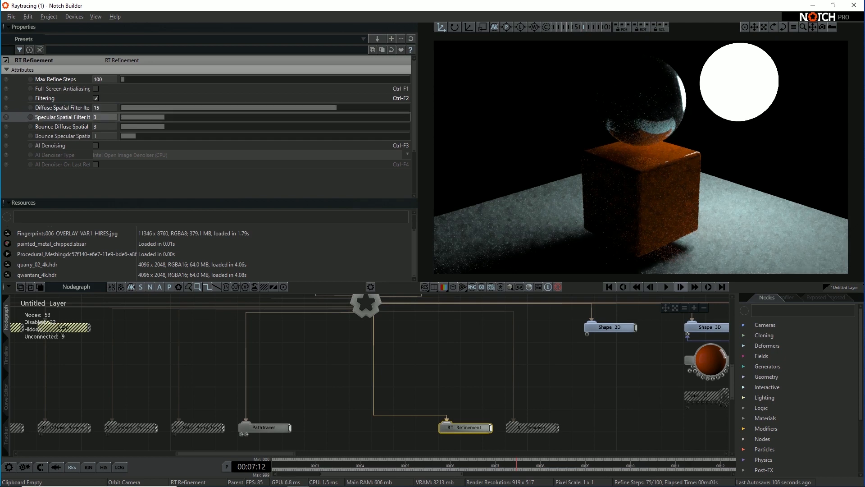
pyautogui.press('Tab')
# Set both the diffuse and the bounce diffuse spatial filter iterations of the RT Refinement node to 1
pyautogui.click(104, 108)
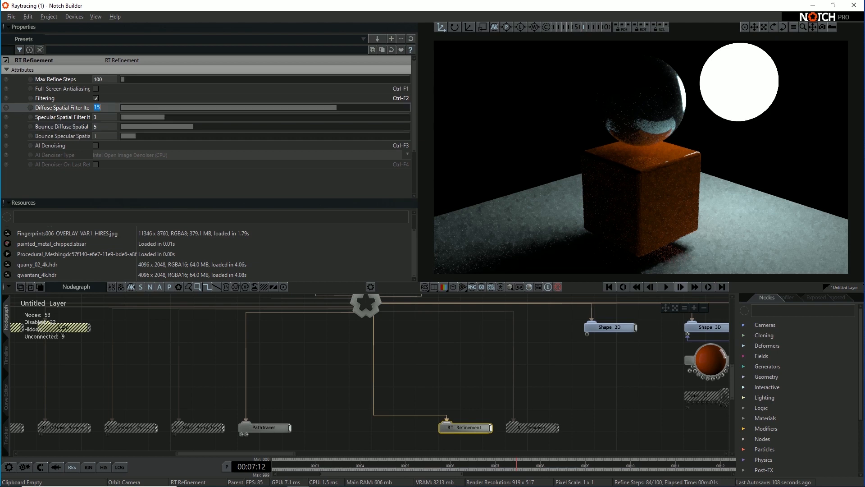
pyautogui.write('1')
pyautogui.click(104, 127)
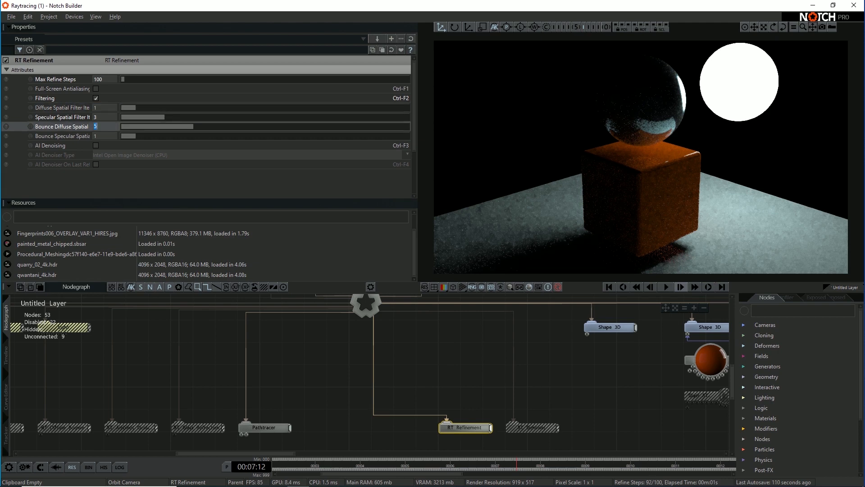
pyautogui.write('1')
pyautogui.moveTo(149, 127); pyautogui.dragTo(122, 126)
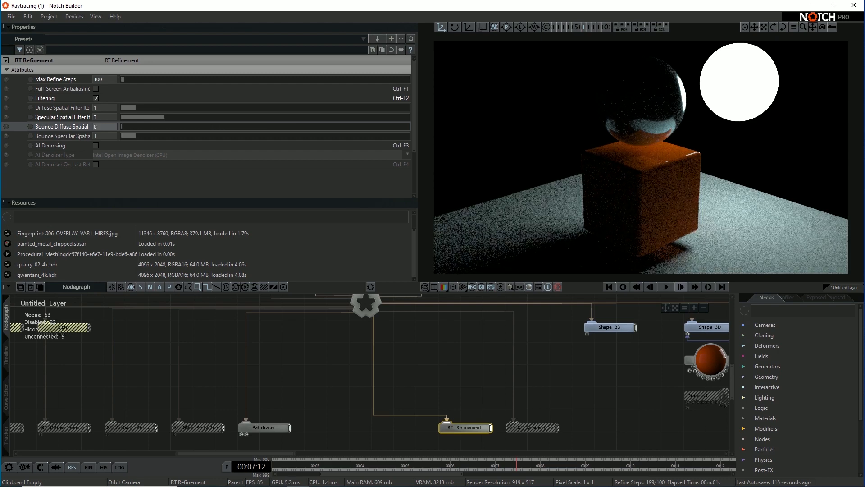
pyautogui.click(105, 126)
pyautogui.write('1')
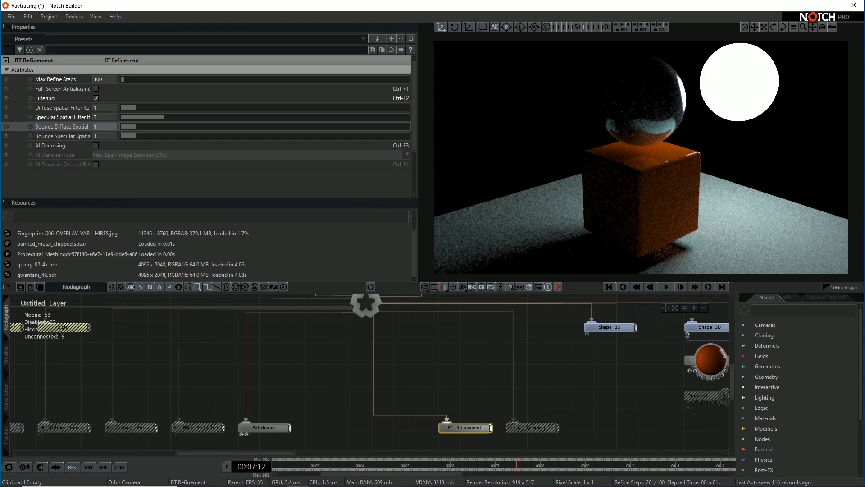
pyautogui.moveTo(640, 158)
pyautogui.keyDown('alt'); pyautogui.mouseDown()
pyautogui.moveTo(613, 155)
pyautogui.moveTo(646, 153)
pyautogui.mouseUp(); pyautogui.keyUp('alt')
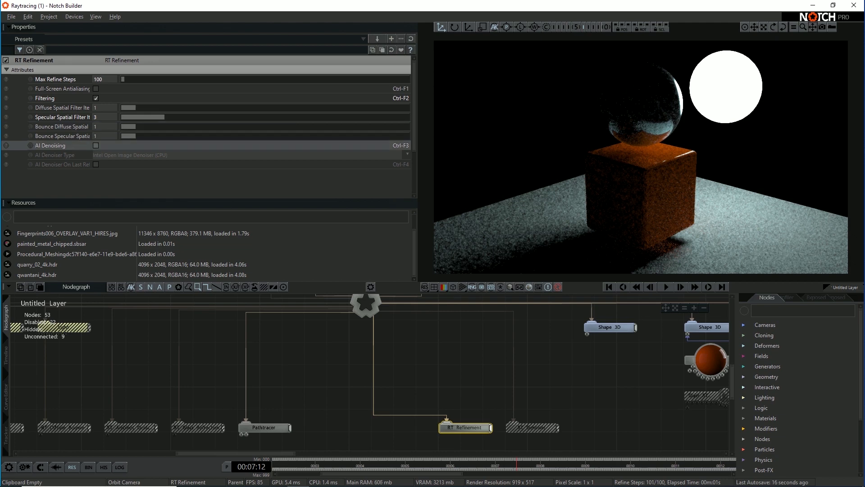
# Enable AI Denoising on the RT Refinement node and inspect the denoised cube and sphere while orbiting
pyautogui.click(95, 145)
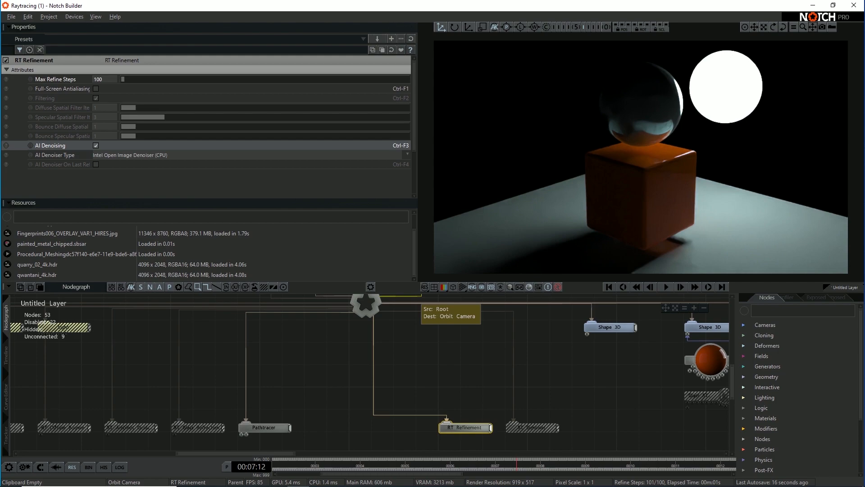
pyautogui.click(681, 287)
pyautogui.click(681, 287)
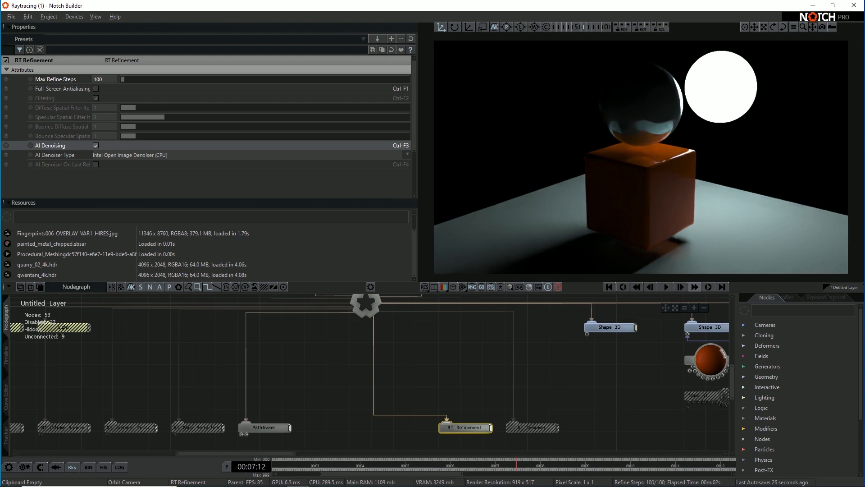
pyautogui.click(694, 287)
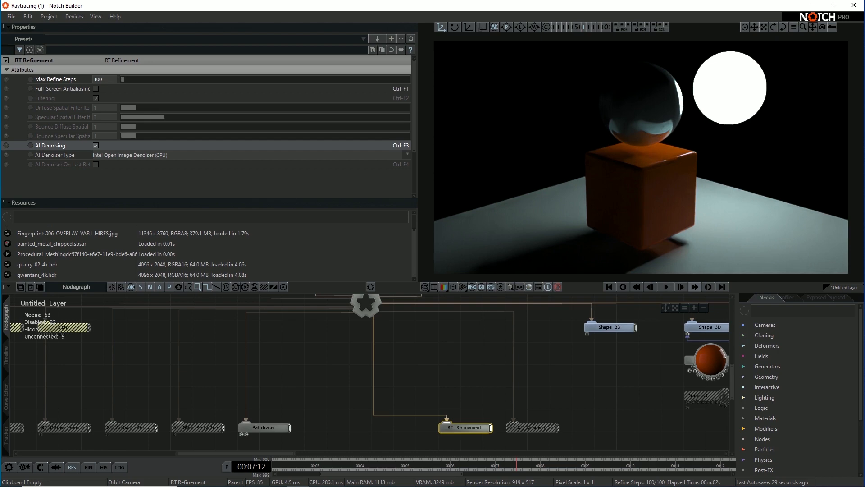
pyautogui.keyDown('alt'); pyautogui.moveTo(641, 156); pyautogui.dragTo(631, 155); pyautogui.keyUp('alt')
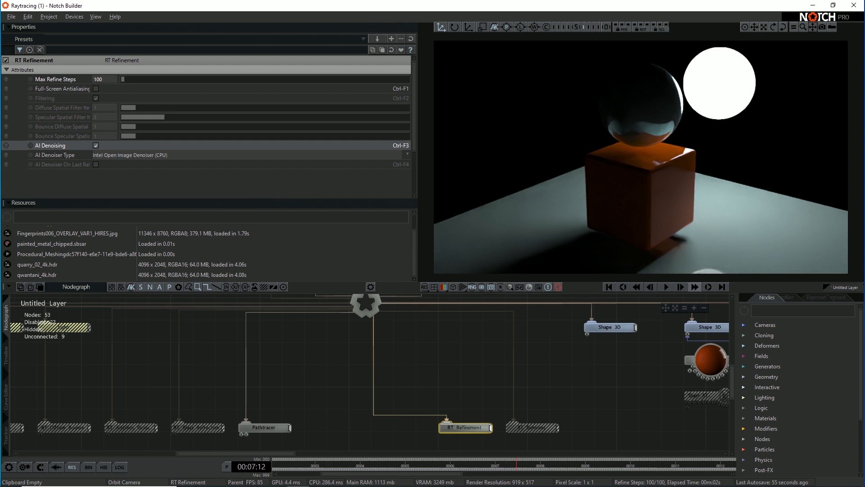
# Set the RT Refinement node's Max Refine Steps to 300 and re-render the view by orbiting slightly
pyautogui.click(105, 79)
pyautogui.write('300')
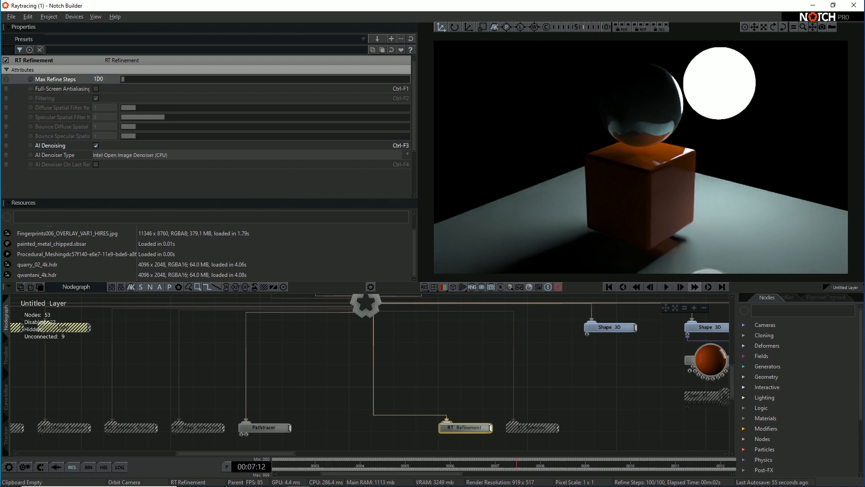
pyautogui.press('Return')
pyautogui.moveTo(641, 157); pyautogui.dragTo(635, 156, button='middle')
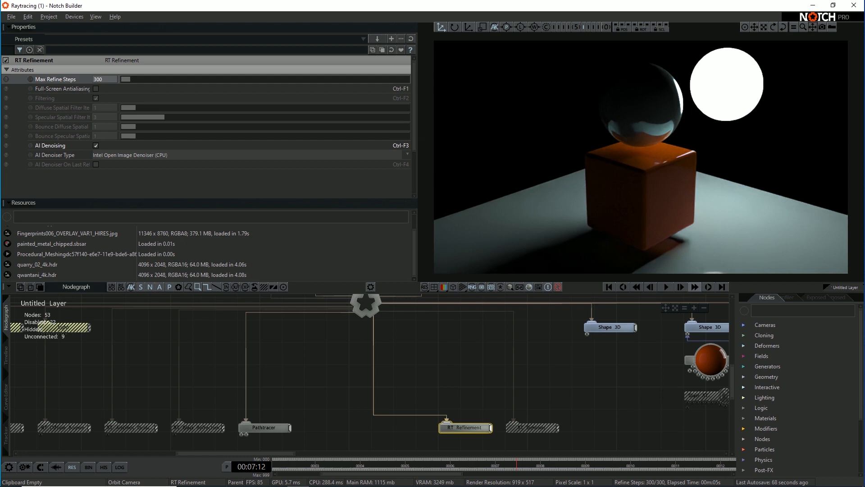
# Set Max Refine Steps to 1 to view the AI denoising with minimal refinement
pyautogui.click(104, 79)
pyautogui.write('1')
pyautogui.press('Return')
pyautogui.moveTo(641, 157)
pyautogui.mouseDown(button='right')
pyautogui.moveTo(631, 158)
pyautogui.moveTo(646, 157)
pyautogui.mouseUp(button='right')
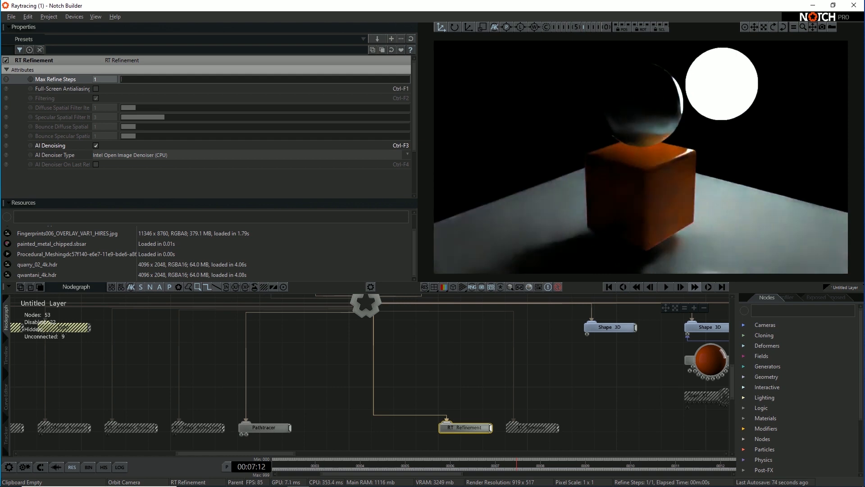
# Set Max Refine Steps to 20 and view the cube and sphere from a slightly different angle
pyautogui.click(106, 79)
pyautogui.write('20')
pyautogui.press('Return')
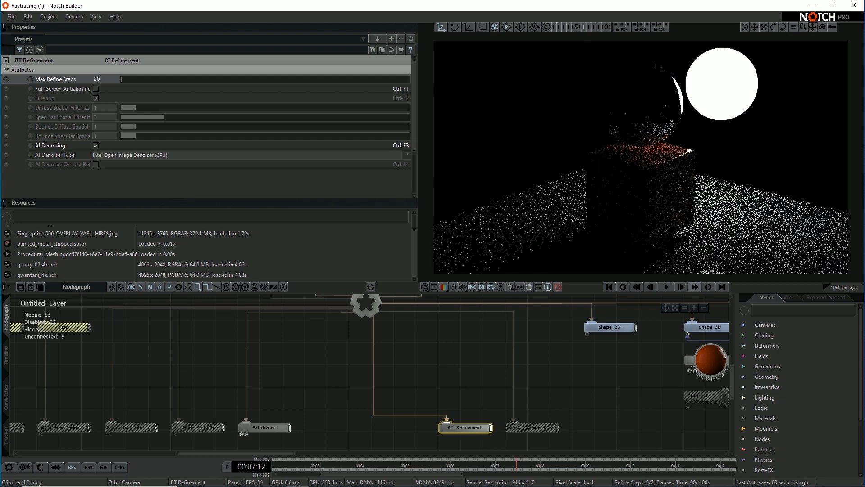
pyautogui.moveTo(645, 158); pyautogui.dragTo(636, 156, button='right')
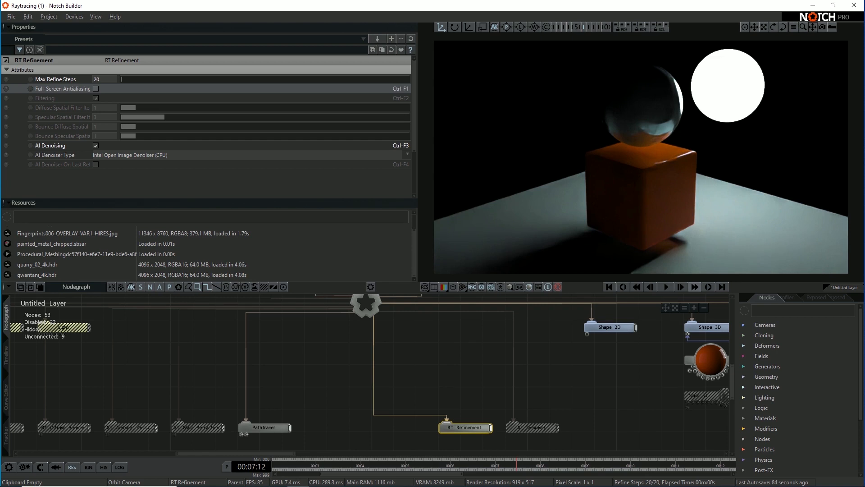
# Switch the AI Denoiser Type to NVIDIA Optix (GPU, NVIDIA only) and view the scene with it
pyautogui.click(153, 155)
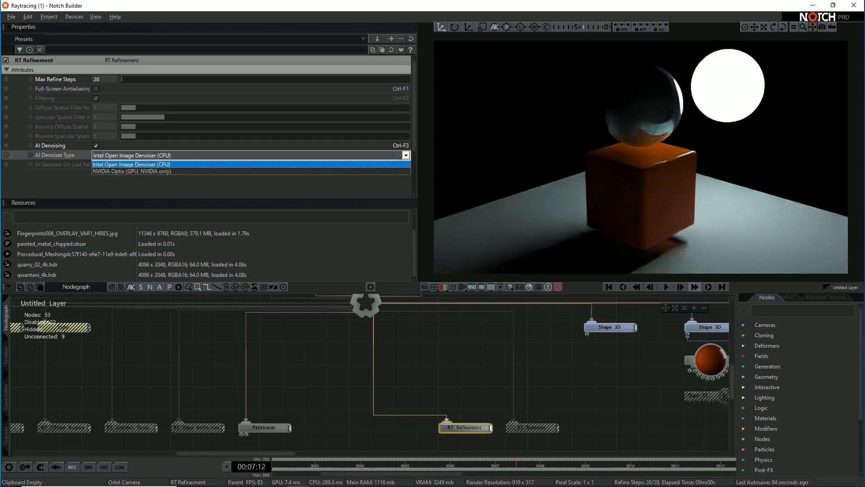
pyautogui.click(153, 172)
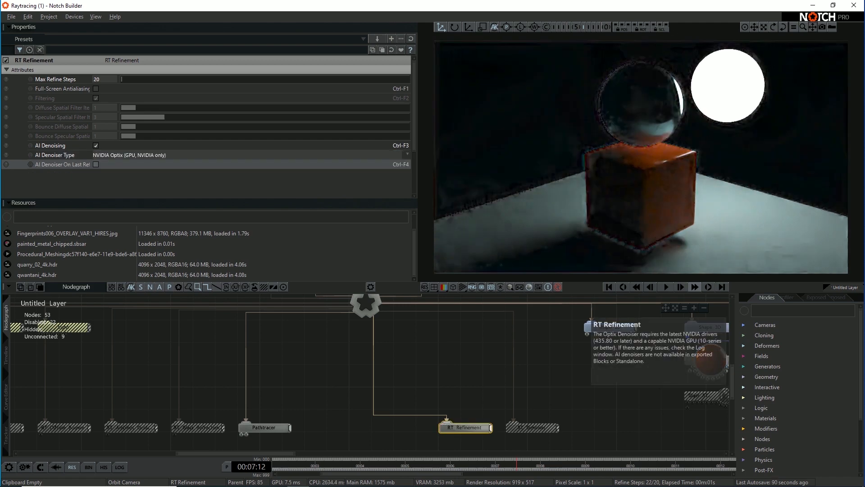
pyautogui.moveTo(639, 157); pyautogui.dragTo(660, 174, button='middle')
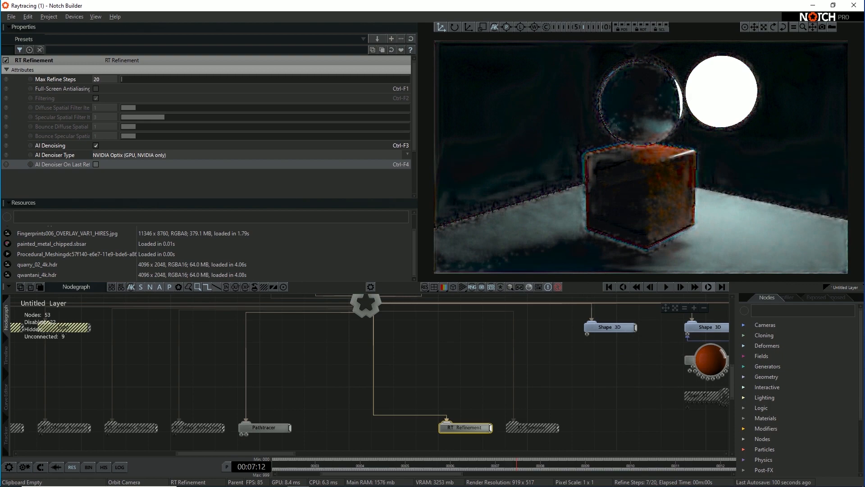
# Set Max Refine Steps to 40 and view the scene with the Optix denoiser
pyautogui.click(102, 79)
pyautogui.write('40')
pyautogui.press('Return')
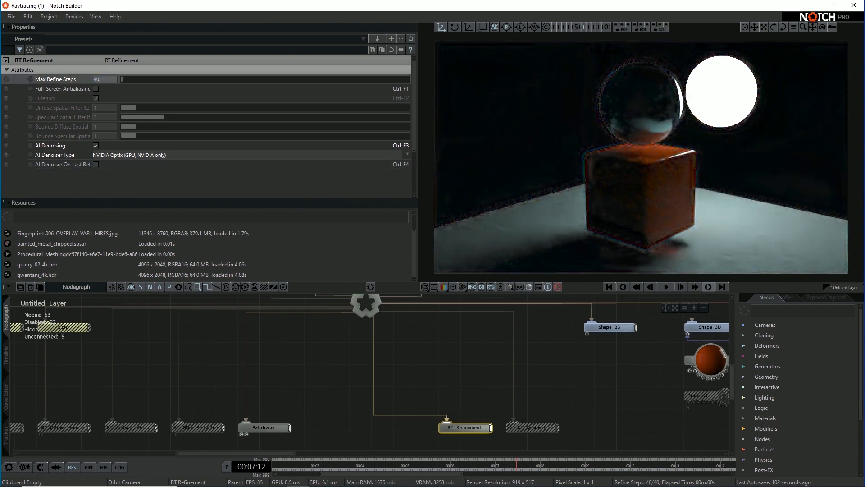
pyautogui.moveTo(651, 174)
pyautogui.mouseDown(button='middle')
pyautogui.moveTo(541, 193)
pyautogui.moveTo(649, 167)
pyautogui.moveTo(640, 171)
pyautogui.moveTo(648, 176)
pyautogui.mouseUp(button='middle')
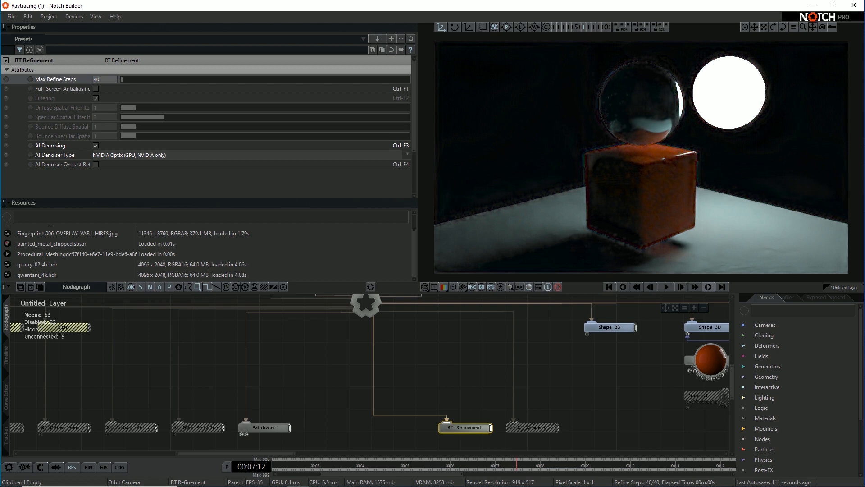
# Turn off AI Denoising on the RT Refinement node and disable the FXAA Antialiasing node
pyautogui.hotkey('ctrl', 'F3')
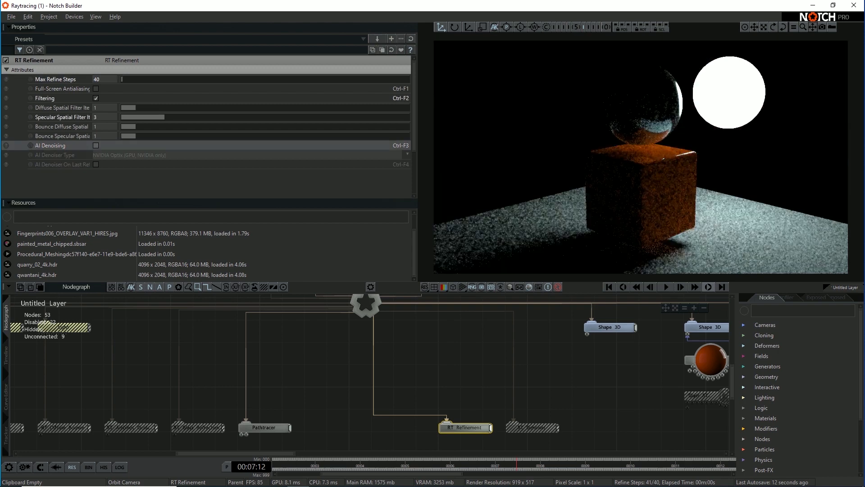
pyautogui.moveTo(586, 383); pyautogui.dragTo(477, 397, button='middle')
pyautogui.scroll(-1, 476, 398)
pyautogui.scroll(-1, 390, 374)
pyautogui.moveTo(390, 374); pyautogui.dragTo(532, 384, button='middle')
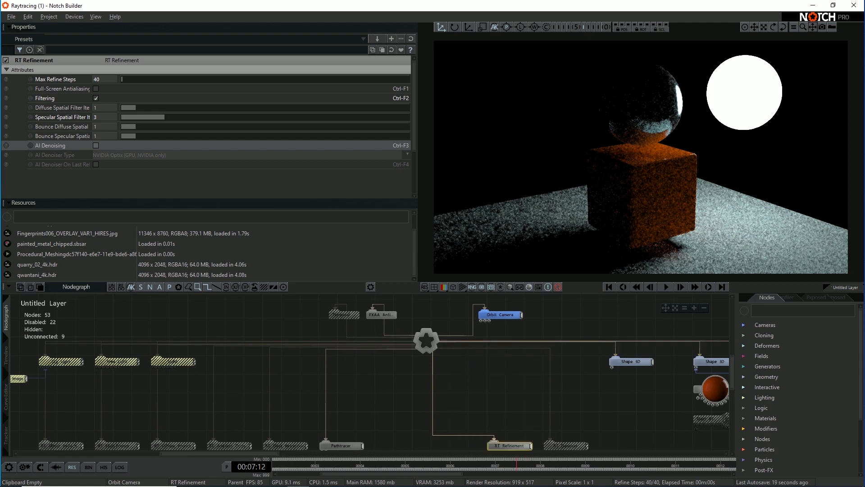
pyautogui.click(385, 315)
pyautogui.press('d')
pyautogui.scroll(4, 640, 156)
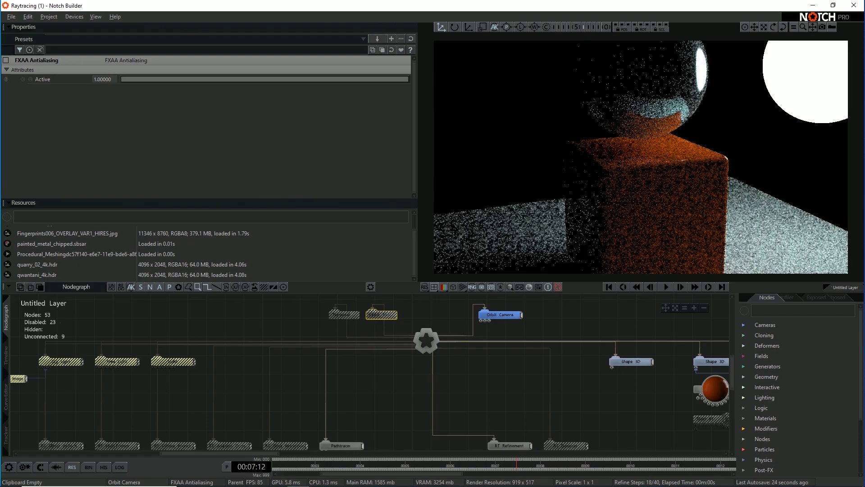
# Disable the Shape 3D node of the glowing white sphere
pyautogui.moveTo(549, 397); pyautogui.dragTo(317, 382, button='middle')
pyautogui.click(634, 346)
pyautogui.click(634, 346)
pyautogui.press('d')
# Enable the Sky Light node connected to the environment image
pyautogui.moveTo(216, 383); pyautogui.dragTo(671, 387, button='middle')
pyautogui.click(272, 350)
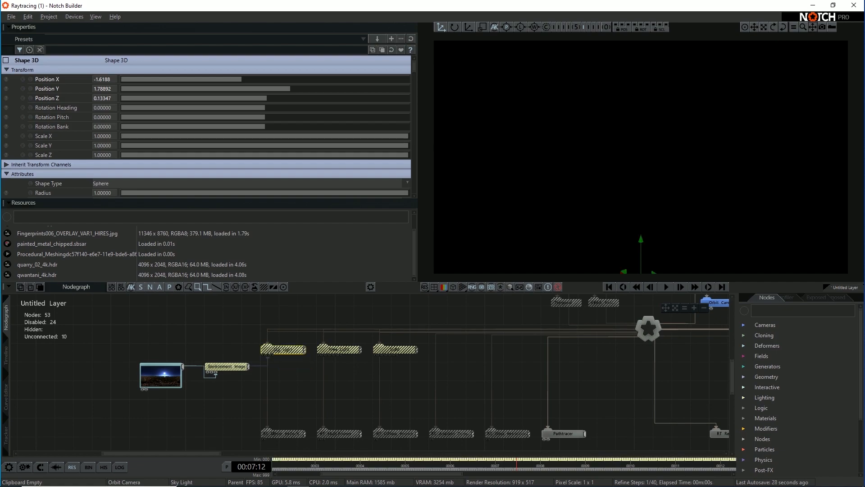
pyautogui.press('d')
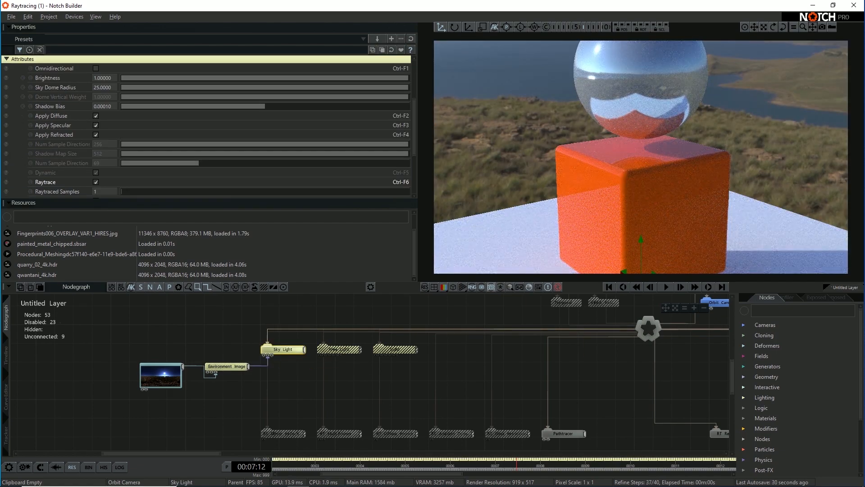
# Switch Antialiasing on the Root node on and off again to compare the edges of the cube and sphere
pyautogui.moveTo(585, 379); pyautogui.dragTo(495, 395, button='middle')
pyautogui.click(557, 346)
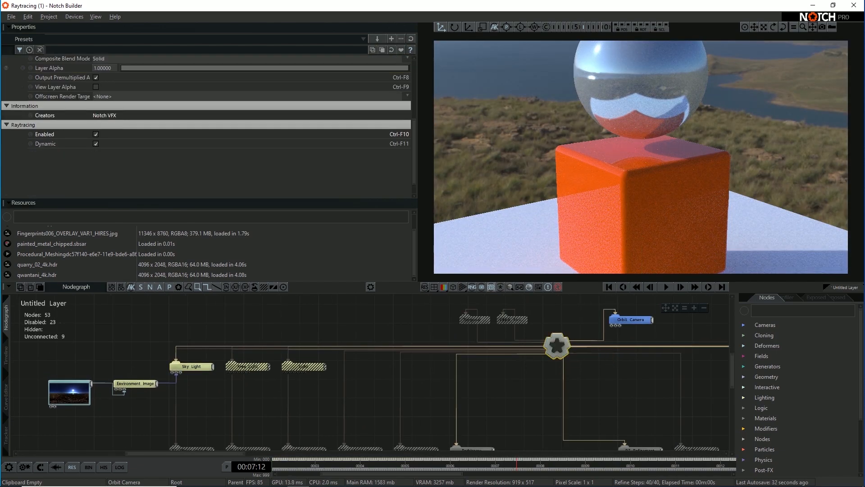
pyautogui.keyDown('alt'); pyautogui.moveTo(641, 158); pyautogui.dragTo(600, 163); pyautogui.keyUp('alt')
pyautogui.scroll(4, 640, 158)
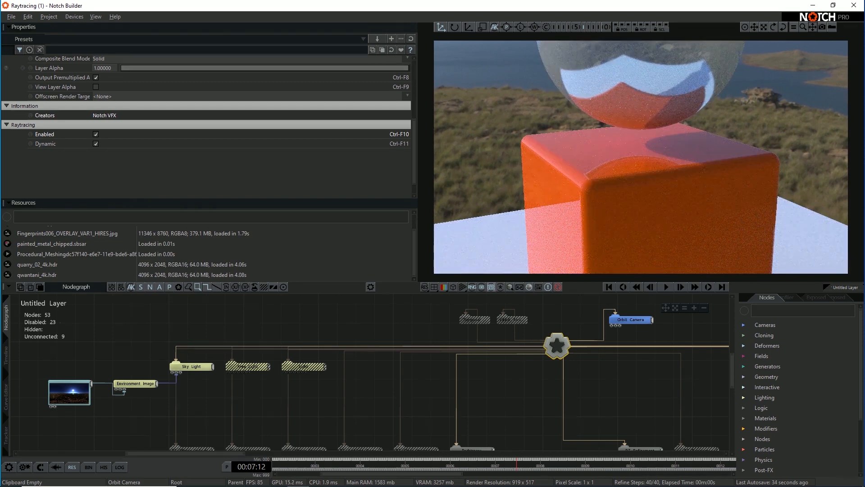
pyautogui.scroll(4, 205, 126)
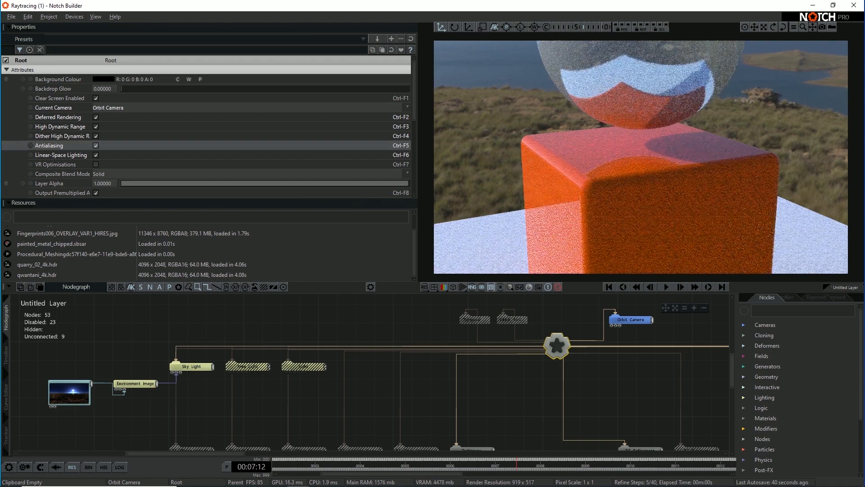
pyautogui.click(96, 145)
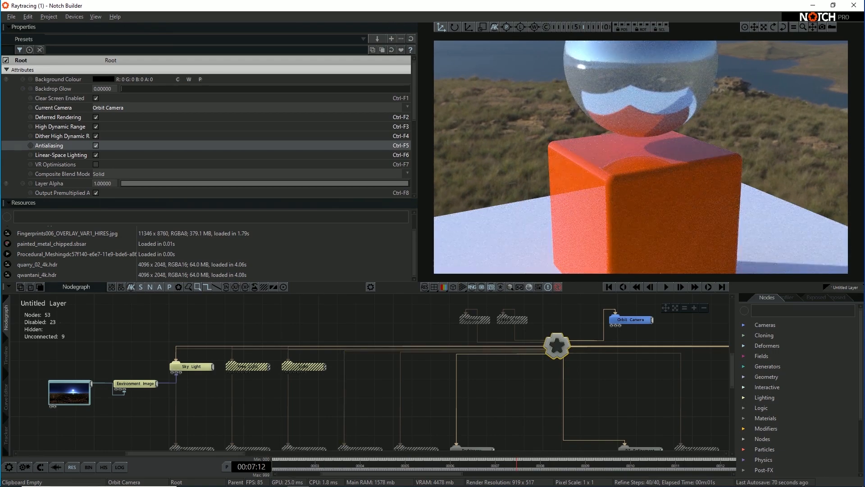
pyautogui.hotkey('ctrl', 'F5')
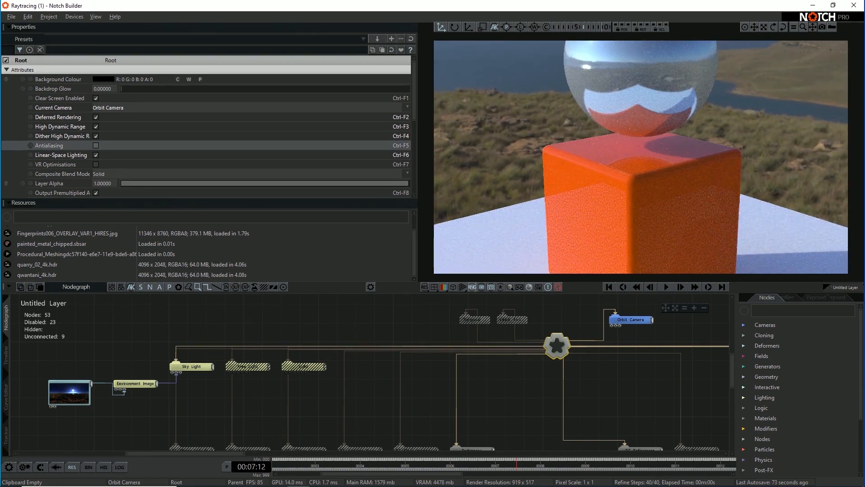
pyautogui.scroll(-3, 641, 157)
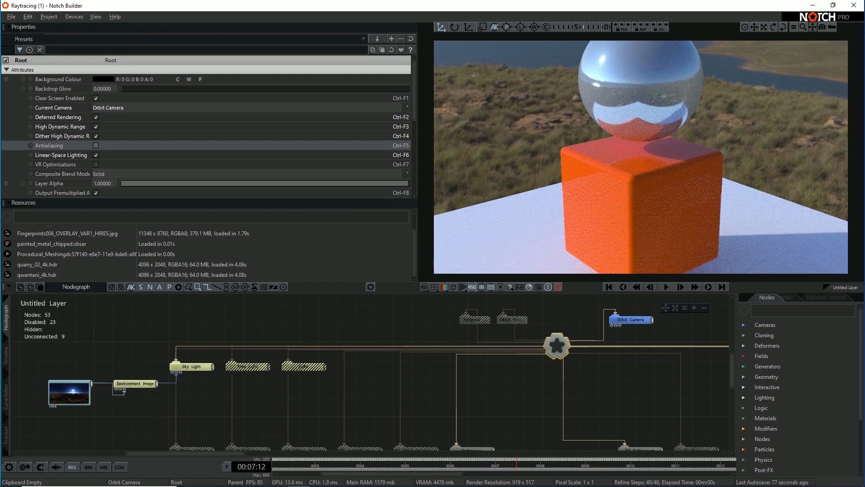
# Enable the FXAA Antialiasing node and view the cube's edges up close
pyautogui.moveTo(378, 396); pyautogui.dragTo(370, 408, button='middle')
pyautogui.click(501, 332)
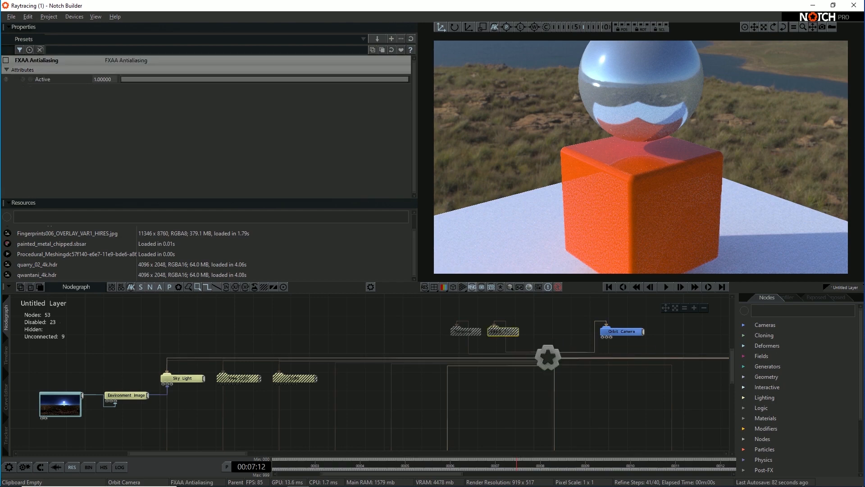
pyautogui.hotkey('ctrl', 'e')
pyautogui.scroll(3, 641, 157)
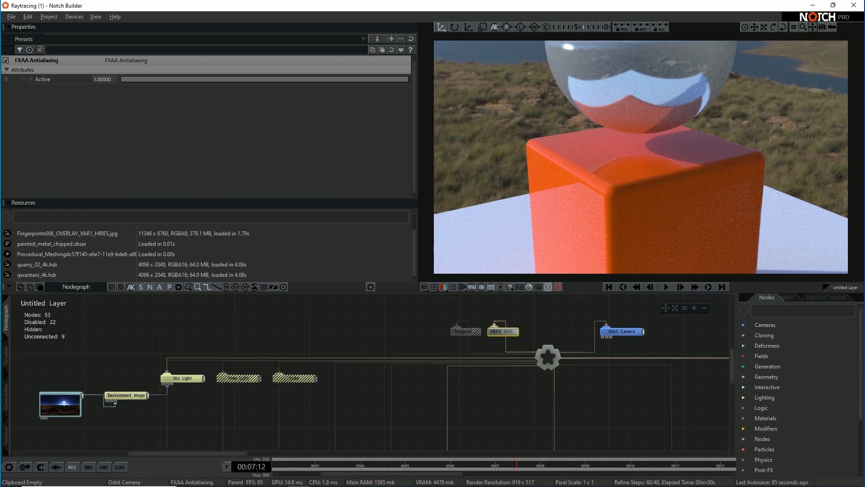
# Disable the FXAA Antialiasing node, enable the Temporal Antialiasing node instead and orbit around the cube
pyautogui.hotkey('ctrl', 'e')
pyautogui.click(466, 331)
pyautogui.hotkey('ctrl', 'e')
pyautogui.scroll(-5, 641, 157)
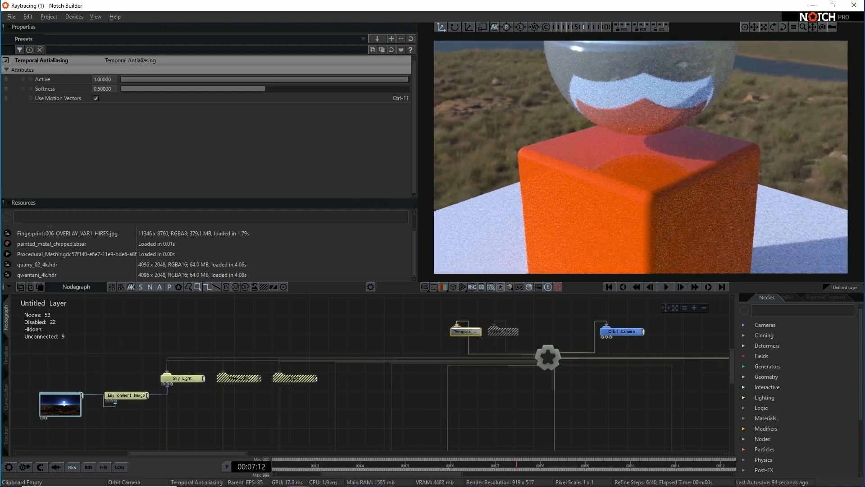
pyautogui.keyDown('alt'); pyautogui.moveTo(641, 157); pyautogui.dragTo(621, 176); pyautogui.keyUp('alt')
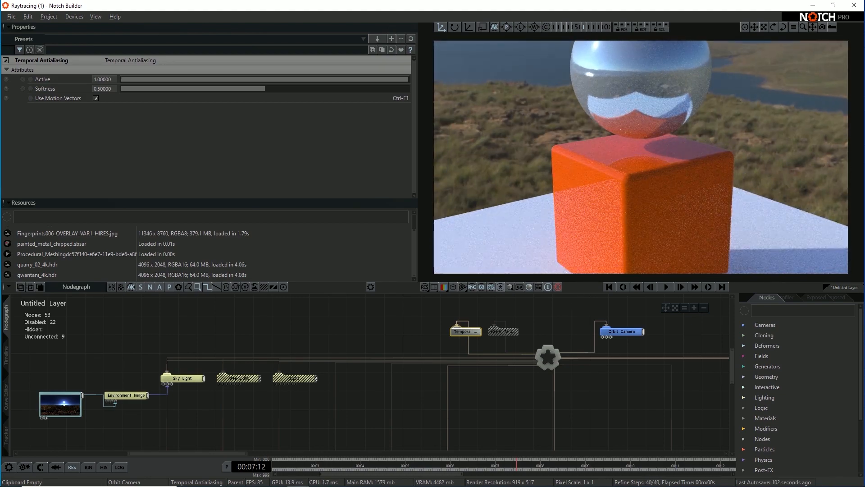
# Return to the Notch project and disable the Temporal Antialiasing node
pyautogui.scroll(3, 640, 157)
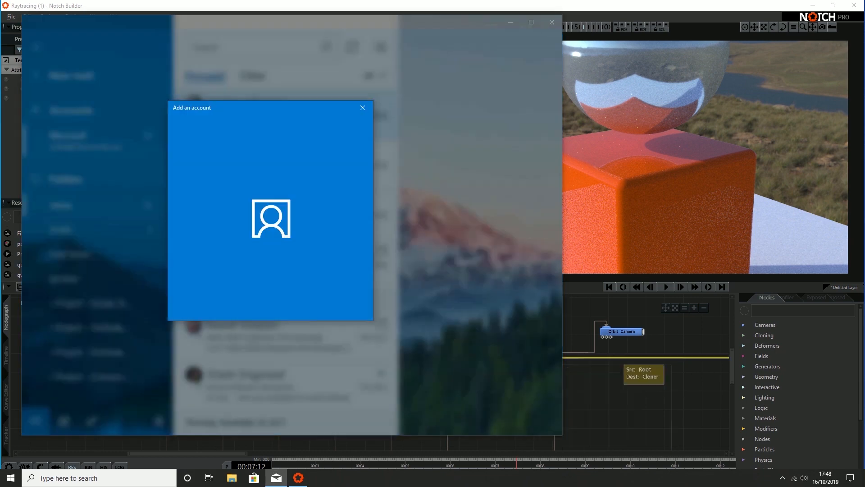
pyautogui.click(615, 357)
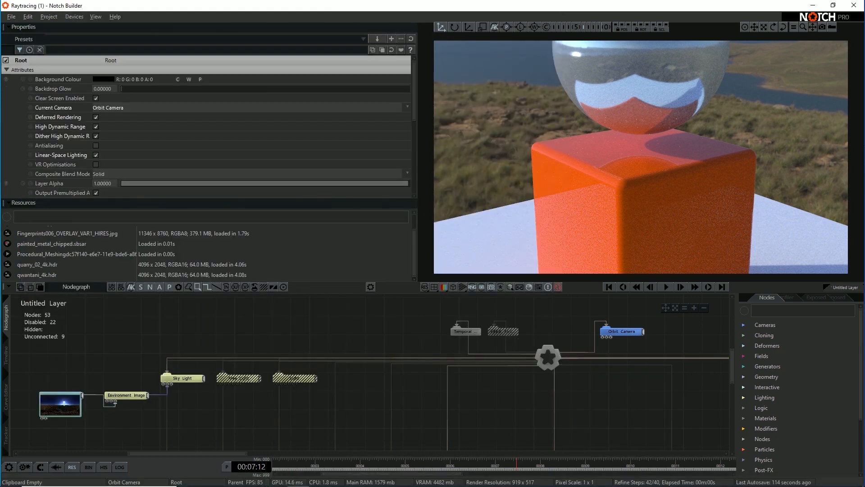
pyautogui.click(464, 331)
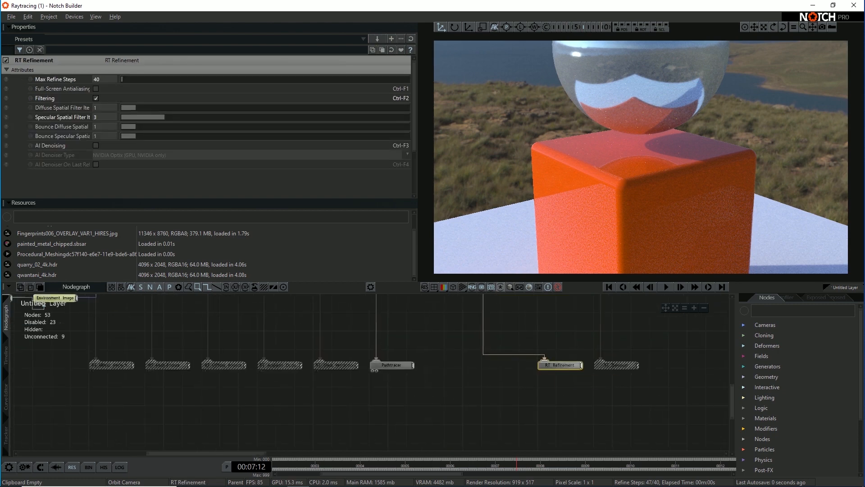
# Enable Full-Screen Antialiasing on the RT Refinement node and view the cube and sphere edges from near and far
pyautogui.hotkey('ctrl', 'F1')
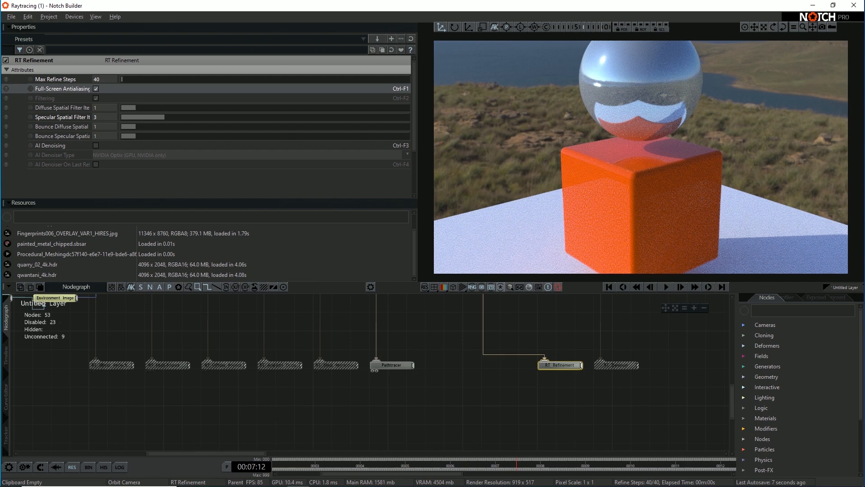
pyautogui.keyDown('alt'); pyautogui.moveTo(641, 157); pyautogui.dragTo(604, 158); pyautogui.keyUp('alt')
pyautogui.scroll(3, 641, 157)
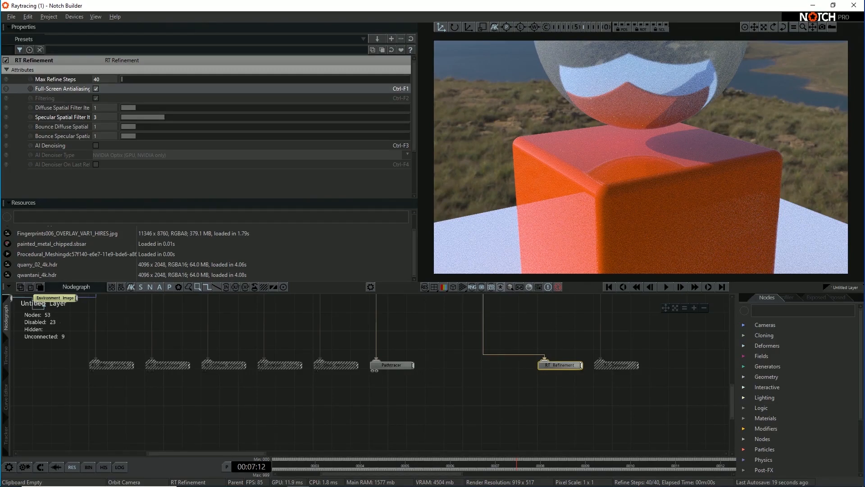
pyautogui.scroll(-5, 641, 157)
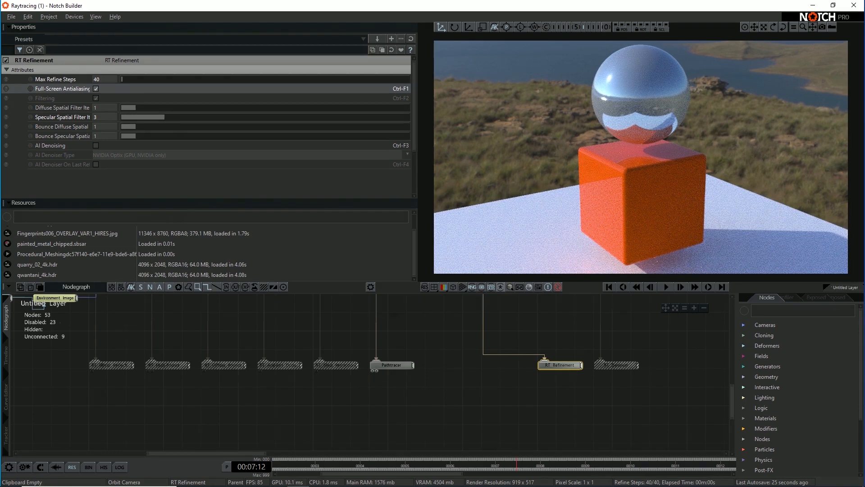
# Disable the RT Refinement node and enable the RT Denoiser node instead
pyautogui.moveTo(38, 302); pyautogui.dragTo(18, 311, button='middle')
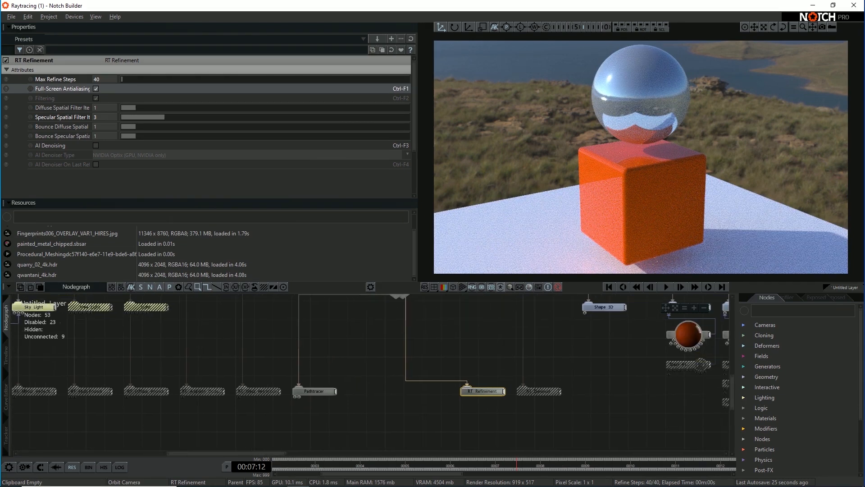
pyautogui.press('d')
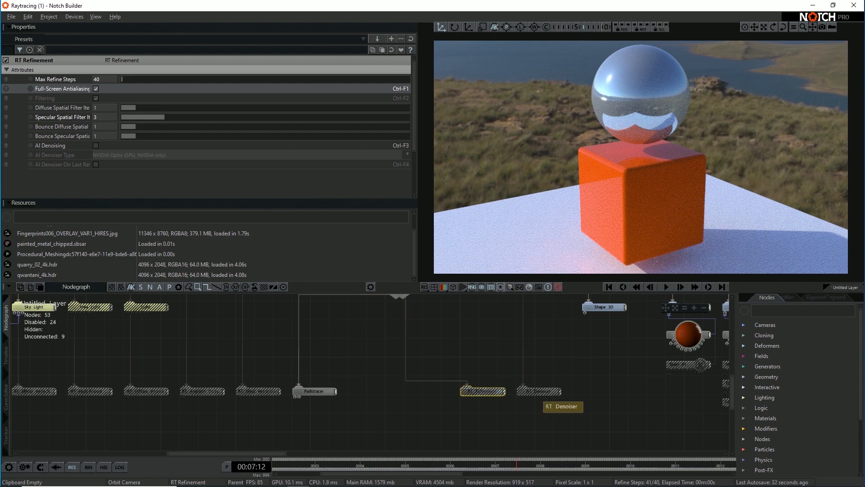
pyautogui.click(539, 391)
pyautogui.press('d')
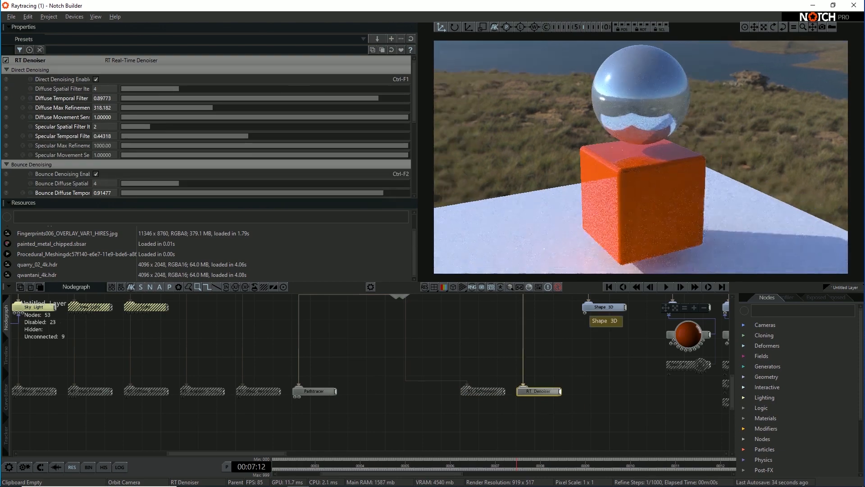
# Examine the denoised cube and sphere from several angles and distances and review the RT Denoiser's Bounce Denoising settings
pyautogui.scroll(-2, 640, 157)
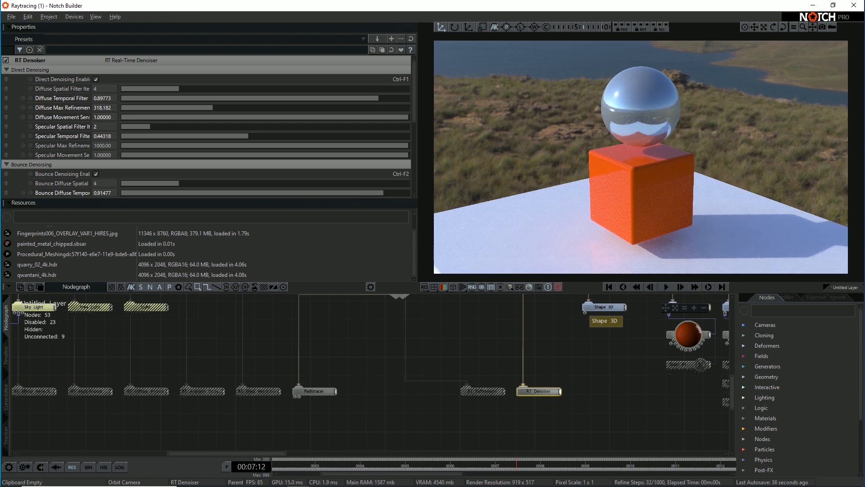
pyautogui.moveTo(641, 156)
pyautogui.mouseDown(button='right')
pyautogui.moveTo(676, 113)
pyautogui.moveTo(654, 156)
pyautogui.moveTo(631, 169)
pyautogui.moveTo(609, 140)
pyautogui.moveTo(649, 153)
pyautogui.moveTo(549, 147)
pyautogui.moveTo(631, 146)
pyautogui.moveTo(667, 160)
pyautogui.moveTo(644, 158)
pyautogui.moveTo(721, 156)
pyautogui.moveTo(710, 144)
pyautogui.mouseUp(button='right')
pyautogui.scroll(2, 654, 155)
pyautogui.scroll(-4, 641, 157)
pyautogui.scroll(4, 641, 157)
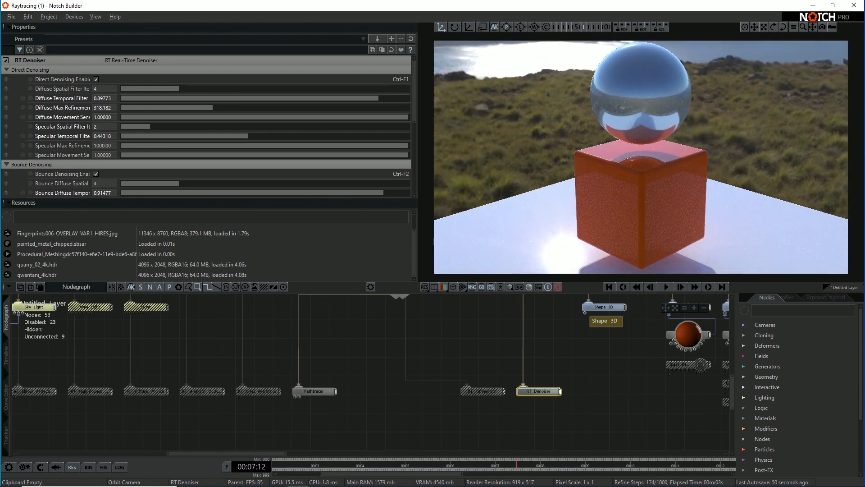
pyautogui.scroll(-3, 206, 121)
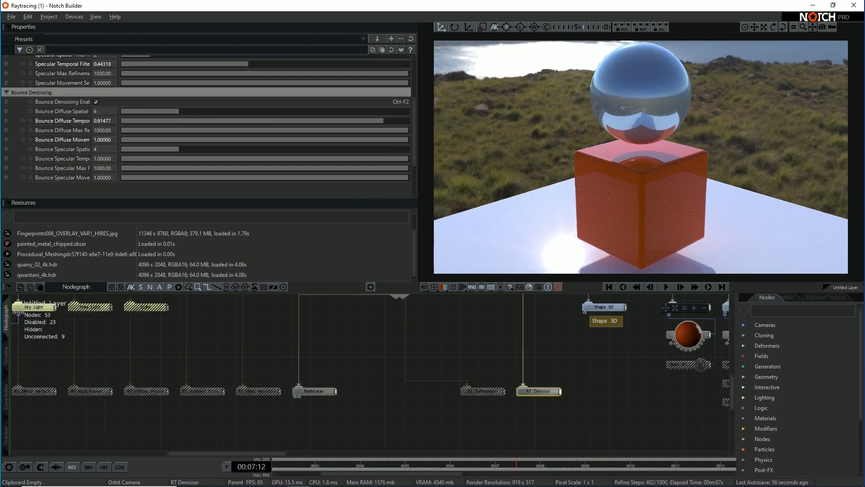
pyautogui.scroll(-2, 641, 157)
pyautogui.moveTo(641, 144); pyautogui.dragTo(685, 181)
pyautogui.scroll(3, 631, 144)
pyautogui.scroll(-2, 640, 157)
pyautogui.moveTo(641, 157); pyautogui.dragTo(757, 150)
pyautogui.scroll(-1, 667, 158)
pyautogui.scroll(2, 640, 157)
pyautogui.scroll(-1, 640, 157)
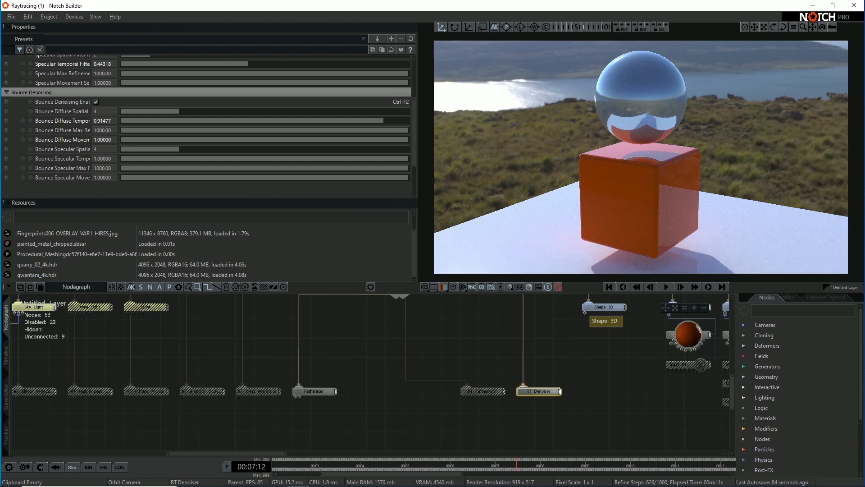
# Disable the RT Denoiser node and bring the Cloner node into view
pyautogui.press('d')
pyautogui.moveTo(591, 311)
pyautogui.mouseDown(button='middle')
pyautogui.moveTo(97, 340)
pyautogui.moveTo(47, 366)
pyautogui.mouseUp(button='middle')
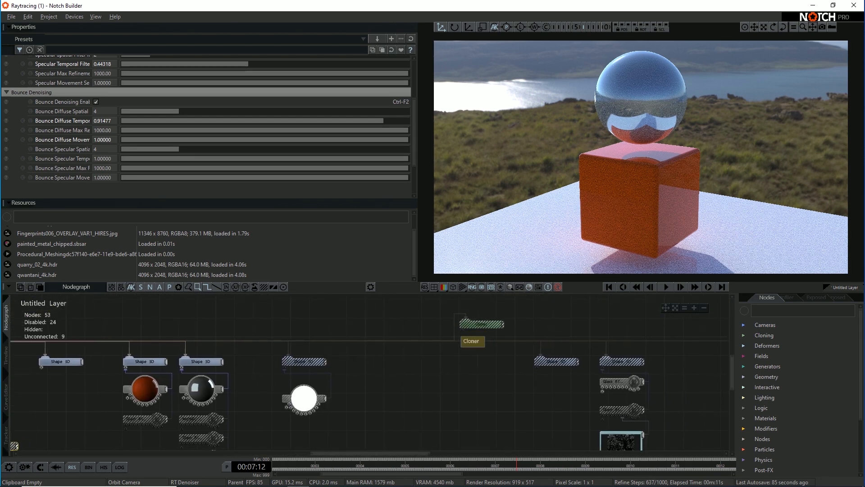
pyautogui.moveTo(476, 325); pyautogui.dragTo(458, 351, button='middle')
# Enable the Cloner node together with the plain and glass Shape 3D nodes and view the shapes beside the cube
pyautogui.click(450, 351)
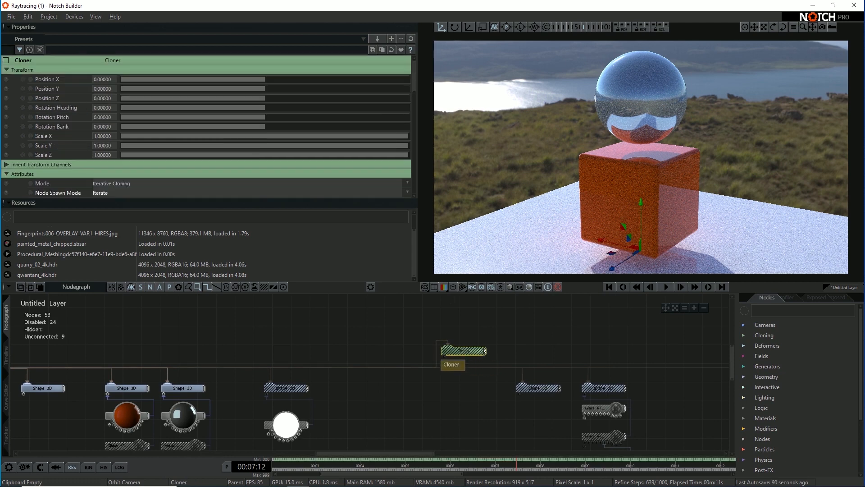
pyautogui.moveTo(460, 327); pyautogui.dragTo(602, 383)
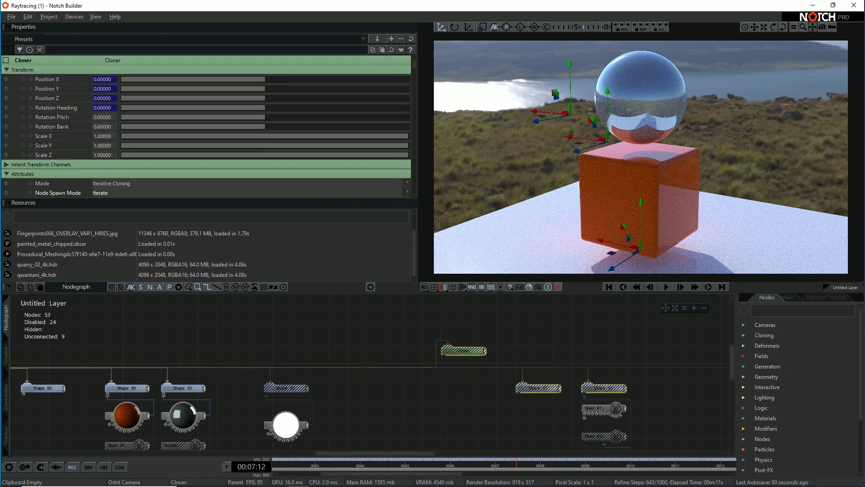
pyautogui.hotkey('ctrl', 'e')
pyautogui.moveTo(640, 203); pyautogui.dragTo(518, 203, button='right')
pyautogui.moveTo(640, 203); pyautogui.dragTo(509, 187, button='right')
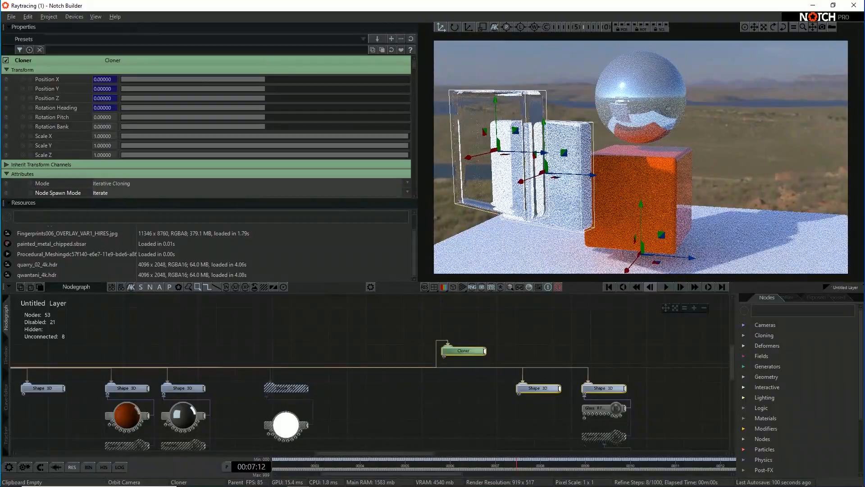
# Disconnect the plain Shape 3D node from the Root and connect it to the Cloner
pyautogui.click(489, 329)
pyautogui.click(464, 351)
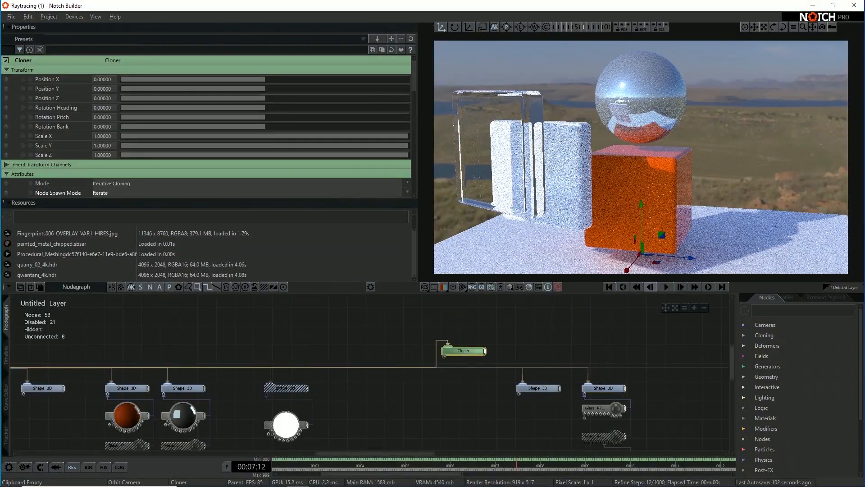
pyautogui.moveTo(469, 376); pyautogui.dragTo(434, 357, button='right')
pyautogui.moveTo(602, 207); pyautogui.dragTo(680, 180, button='right')
pyautogui.moveTo(713, 325); pyautogui.dragTo(560, 324, button='right')
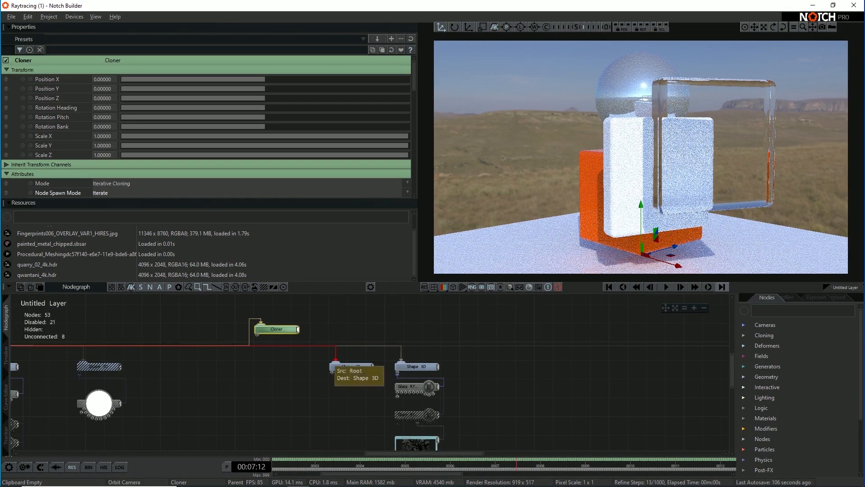
pyautogui.click(335, 362)
pyautogui.moveTo(299, 329); pyautogui.dragTo(336, 362)
# Undo the accidental cut of the Root connection and connect the glass Shape 3D node to the Cloner instead of the Root
pyautogui.click(377, 346)
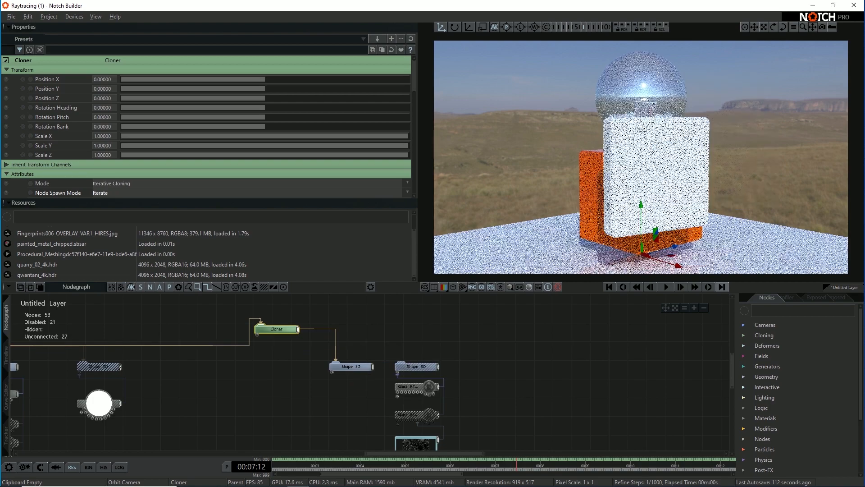
pyautogui.hotkey('ctrl', 'z')
pyautogui.click(401, 362)
pyautogui.moveTo(299, 330); pyautogui.dragTo(397, 363)
pyautogui.moveTo(559, 149); pyautogui.dragTo(627, 180, button='right')
# Set the Cloner's Num Clones to 12.4687
pyautogui.click(271, 329)
pyautogui.scroll(-5, 207, 127)
pyautogui.moveTo(146, 115); pyautogui.dragTo(480, 117)
pyautogui.moveTo(496, 122); pyautogui.dragTo(550, 139, button='right')
pyautogui.scroll(-4, 640, 157)
pyautogui.moveTo(640, 157); pyautogui.dragTo(577, 145, button='right')
pyautogui.scroll(4, 590, 151)
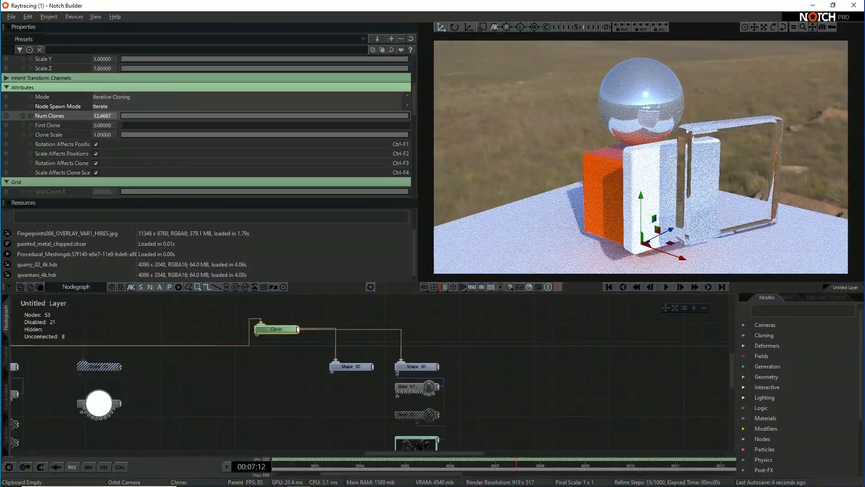
# Set the Cloner's Position X to 0.11875 to spread the clones into a row
pyautogui.scroll(5, 207, 126)
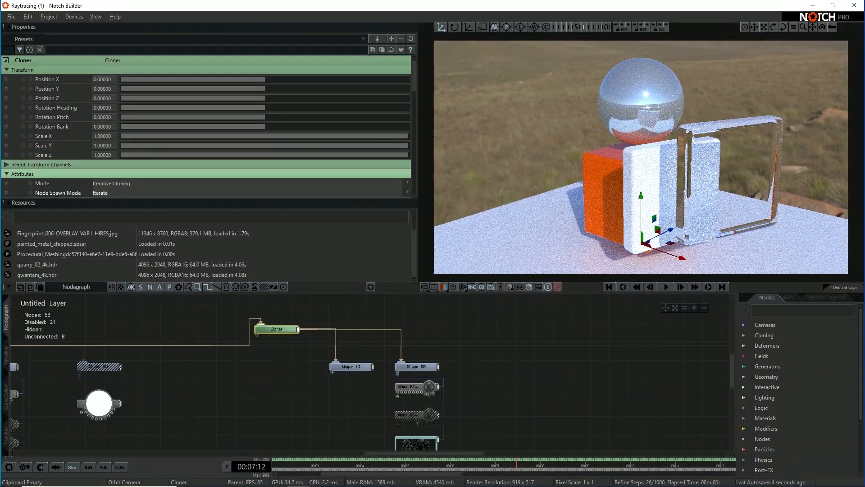
pyautogui.moveTo(265, 80); pyautogui.dragTo(266, 79)
pyautogui.scroll(-3, 641, 157)
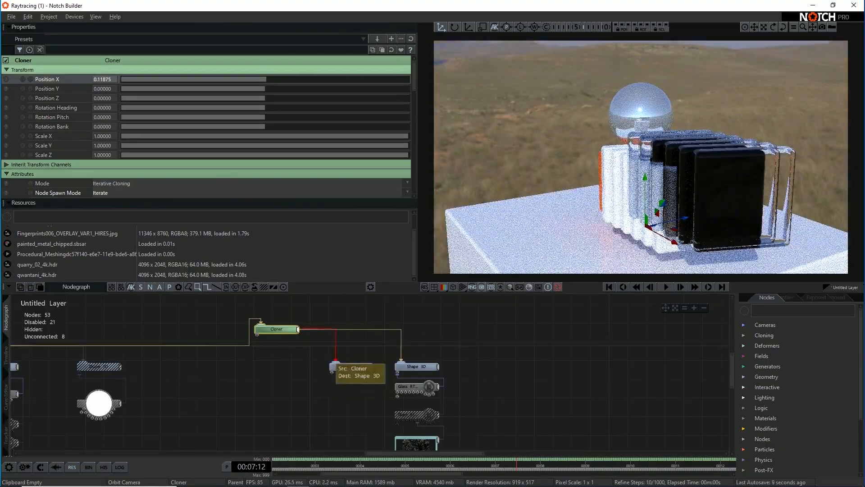
# Disconnect both Shape 3D nodes from the Cloner and reconnect only the plain one
pyautogui.click(336, 361)
pyautogui.moveTo(640, 194); pyautogui.dragTo(595, 182, button='right')
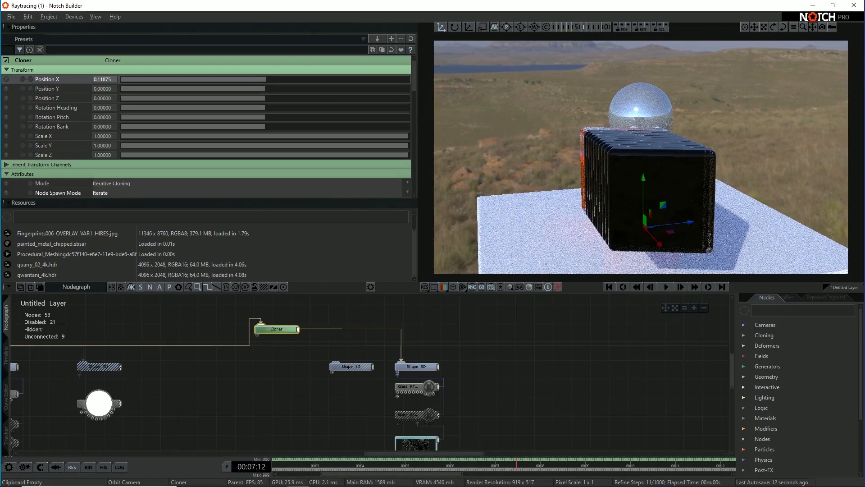
pyautogui.click(401, 360)
pyautogui.moveTo(298, 330); pyautogui.dragTo(353, 371)
# Set the plain Shape 3D node's Position X to 1.18750 and view its row of clones
pyautogui.scroll(3, 641, 157)
pyautogui.moveTo(276, 107); pyautogui.dragTo(282, 79)
pyautogui.scroll(-3, 627, 149)
pyautogui.moveTo(657, 171); pyautogui.dragTo(716, 203, button='right')
pyautogui.scroll(3, 717, 203)
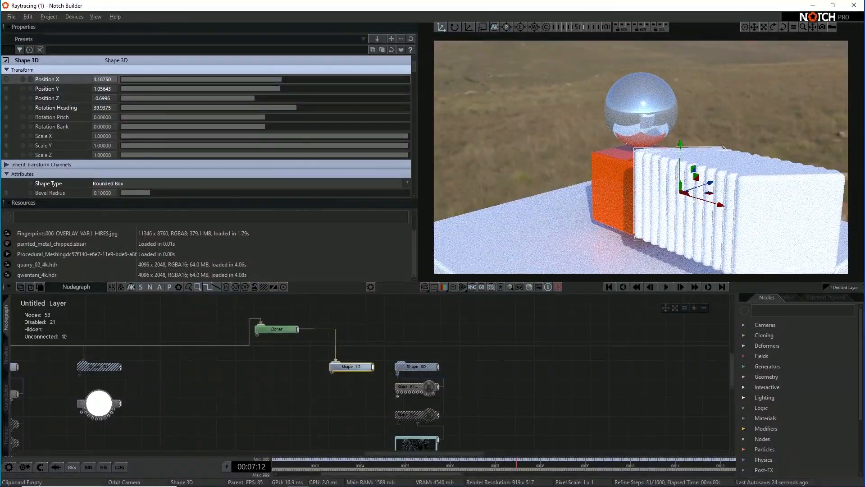
# Disable the Cloner node and move on to the particle nodes
pyautogui.click(284, 330)
pyautogui.press('d')
pyautogui.moveTo(576, 360); pyautogui.dragTo(185, 369, button='middle')
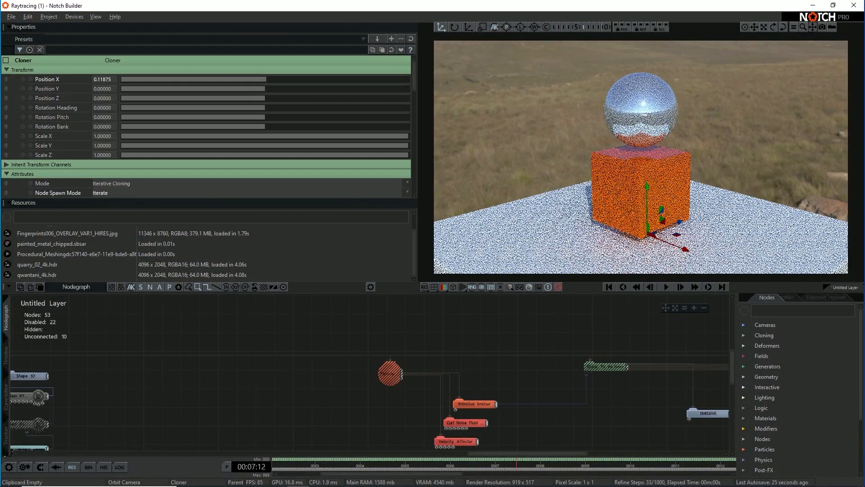
# Enable the Particle Root and Clone To Particles nodes and pause playback
pyautogui.click(389, 375)
pyautogui.press('d')
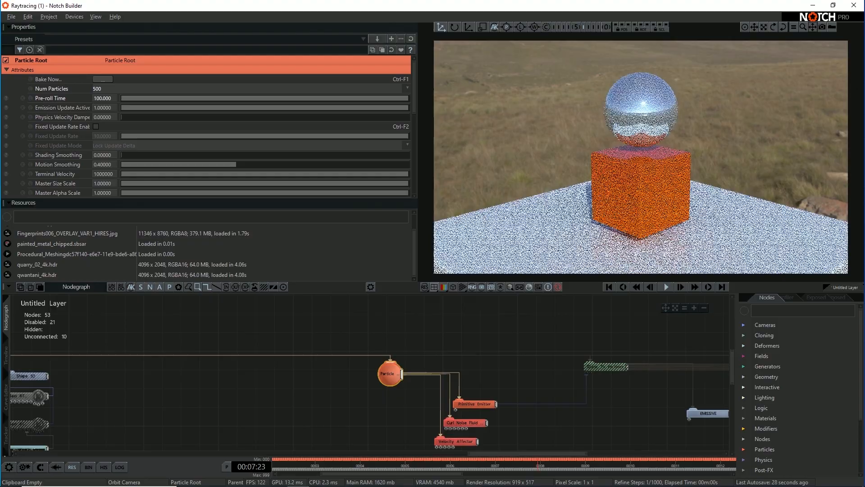
pyautogui.click(603, 367)
pyautogui.press('d')
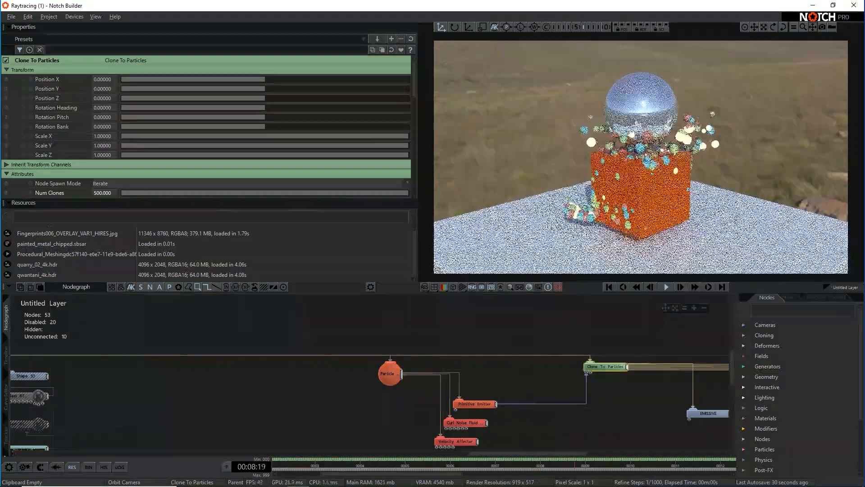
pyautogui.press('space')
# Disable the Sky Light node so only the emissive particle clones light the scene
pyautogui.moveTo(252, 384); pyautogui.dragTo(764, 383, button='middle')
pyautogui.moveTo(181, 361); pyautogui.dragTo(513, 361, button='middle')
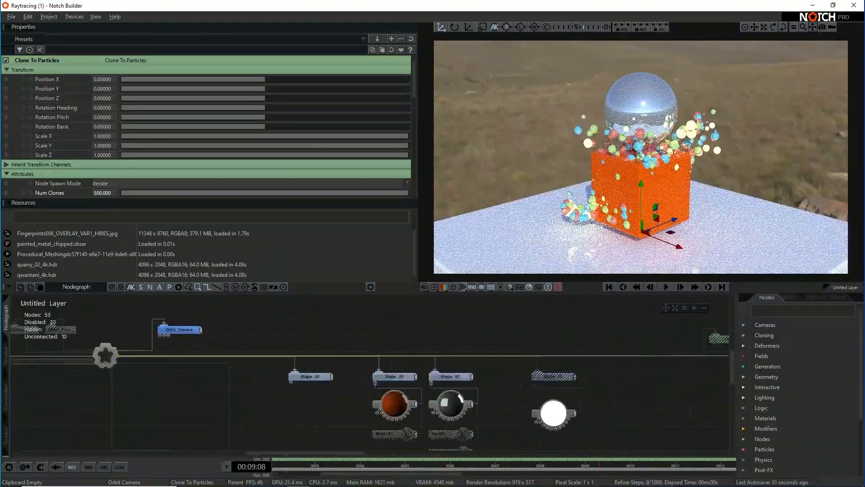
pyautogui.moveTo(96, 349); pyautogui.dragTo(540, 394, button='middle')
pyautogui.click(185, 421)
pyautogui.press('d')
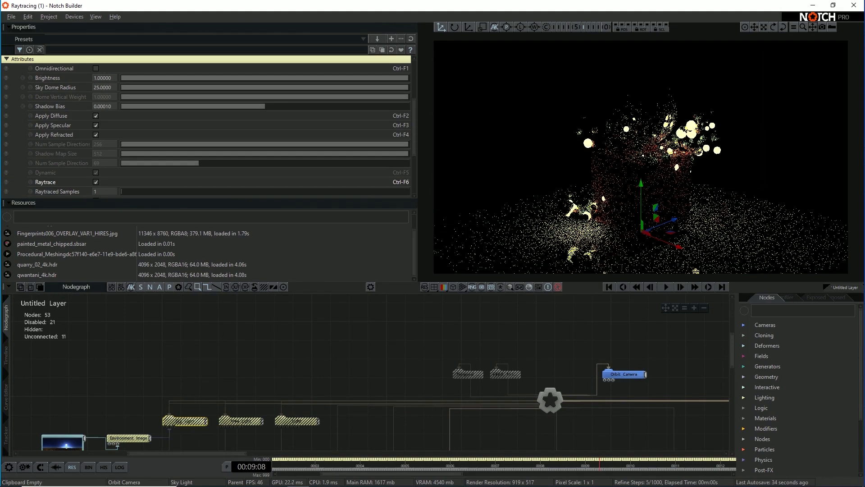
# Play the timeline to examine how the emissive particle clones light the cube and floor
pyautogui.scroll(3, 641, 157)
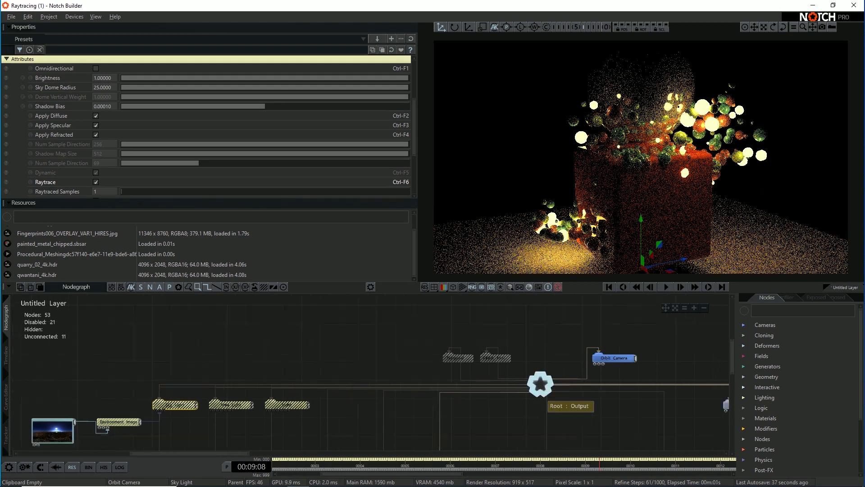
pyautogui.moveTo(550, 400); pyautogui.dragTo(507, 347, button='middle')
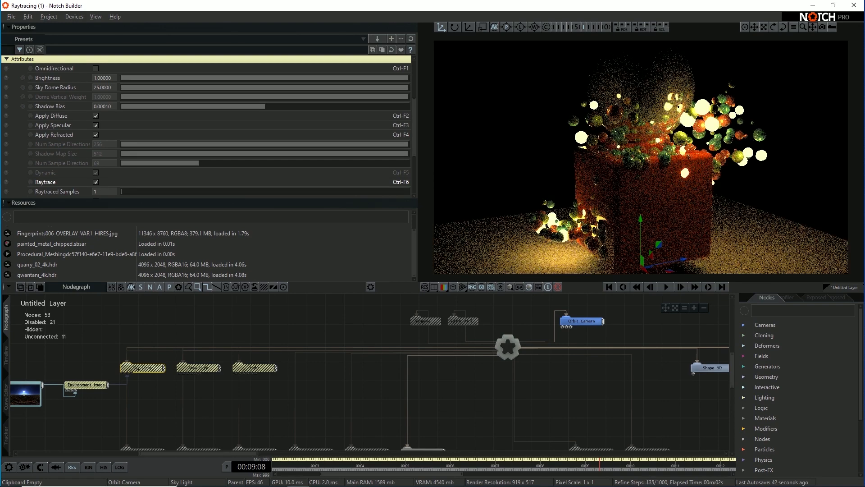
pyautogui.press('space')
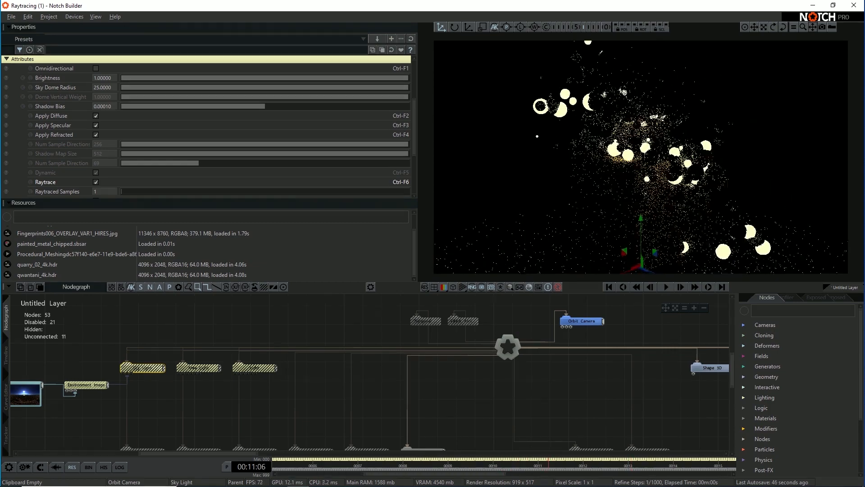
# Enable the Procedural Root node and disable the Clone To Particles node
pyautogui.moveTo(632, 374)
pyautogui.mouseDown(button='middle')
pyautogui.moveTo(83, 375)
pyautogui.moveTo(175, 358)
pyautogui.moveTo(228, 362)
pyautogui.moveTo(311, 400)
pyautogui.mouseUp(button='middle')
pyautogui.click(609, 384)
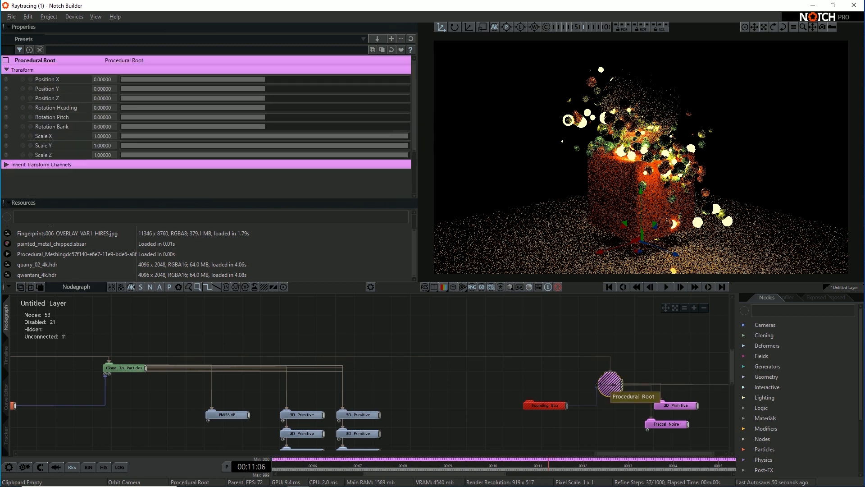
pyautogui.click(126, 368)
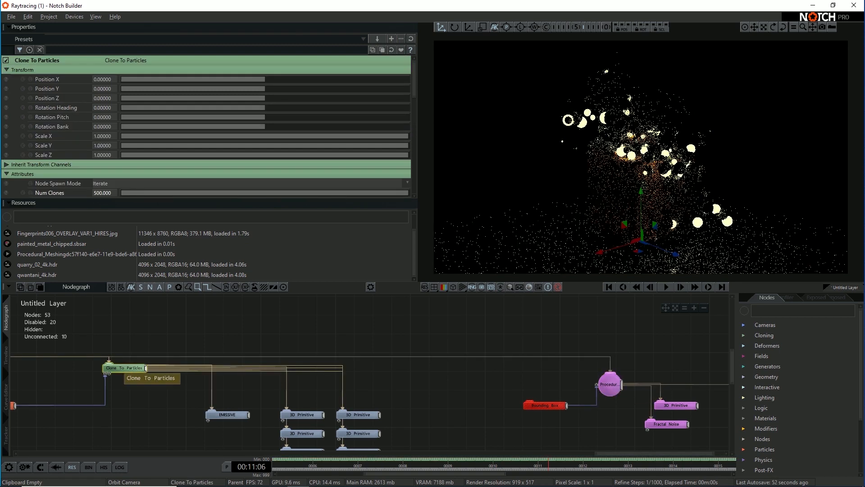
# Enable the Sky Light node again to light the procedural shape, then pause playback
pyautogui.moveTo(586, 380)
pyautogui.mouseDown(button='middle')
pyautogui.moveTo(315, 359)
pyautogui.moveTo(631, 378)
pyautogui.mouseUp(button='middle')
pyautogui.moveTo(264, 368); pyautogui.dragTo(844, 337, button='middle')
pyautogui.moveTo(203, 365); pyautogui.dragTo(669, 360, button='middle')
pyautogui.click(346, 336)
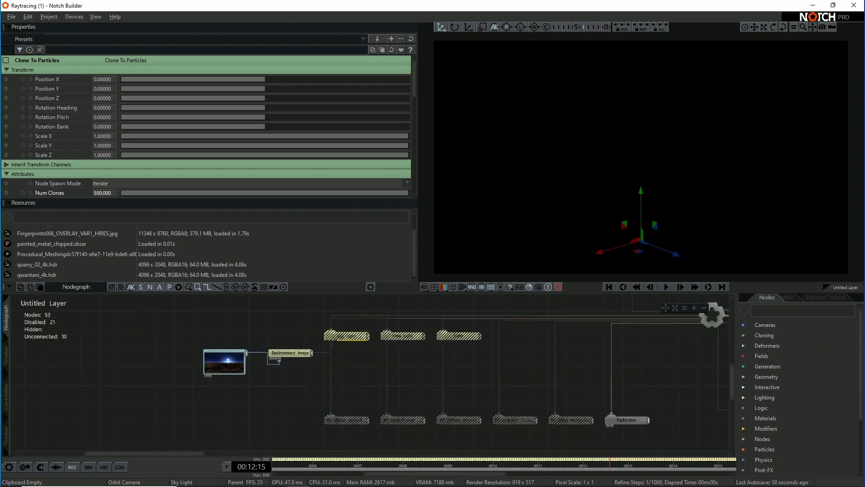
pyautogui.doubleClick(350, 336)
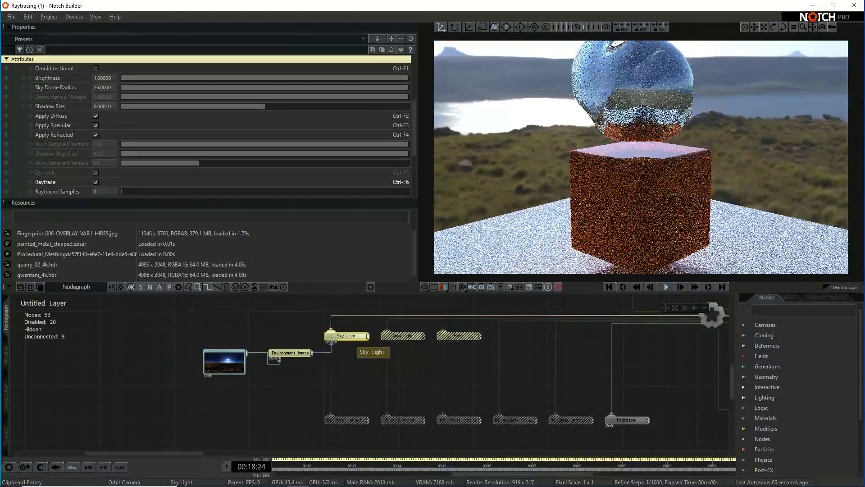
pyautogui.press('space')
# Look over the scene's node graph from the geometry and particle nodes back to the lighting and raytracing nodes
pyautogui.moveTo(698, 347); pyautogui.dragTo(45, 298, button='middle')
pyautogui.scroll(-2, 370, 387)
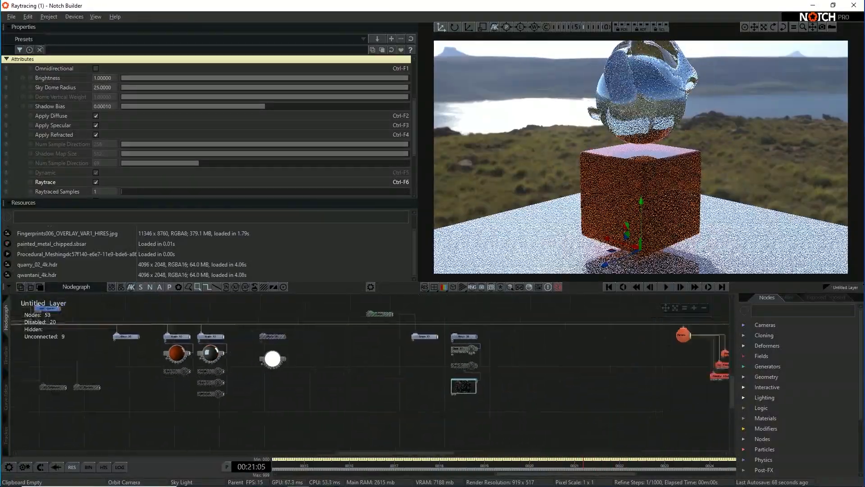
pyautogui.moveTo(563, 383); pyautogui.dragTo(256, 388, button='middle')
pyautogui.moveTo(631, 387)
pyautogui.mouseDown(button='middle')
pyautogui.moveTo(190, 381)
pyautogui.moveTo(590, 390)
pyautogui.mouseUp(button='middle')
pyautogui.moveTo(189, 352); pyautogui.dragTo(591, 431, button='middle')
pyautogui.moveTo(234, 406); pyautogui.dragTo(570, 374, button='middle')
pyautogui.moveTo(360, 397); pyautogui.dragTo(529, 362, button='middle')
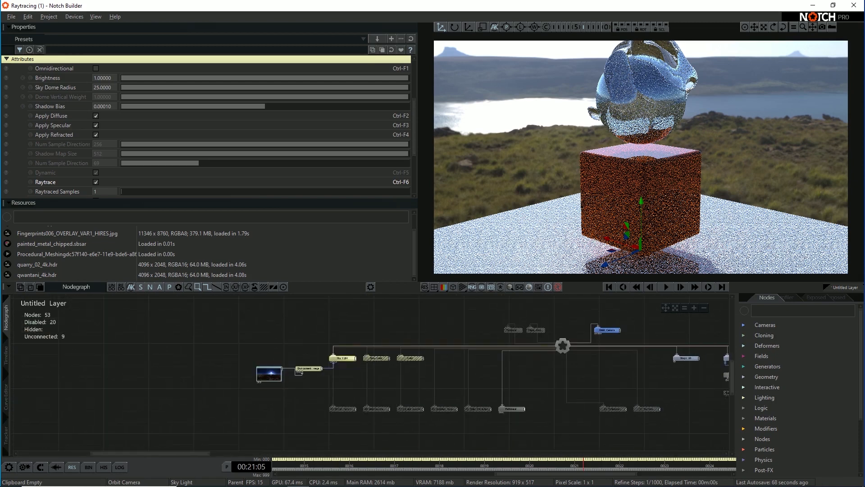